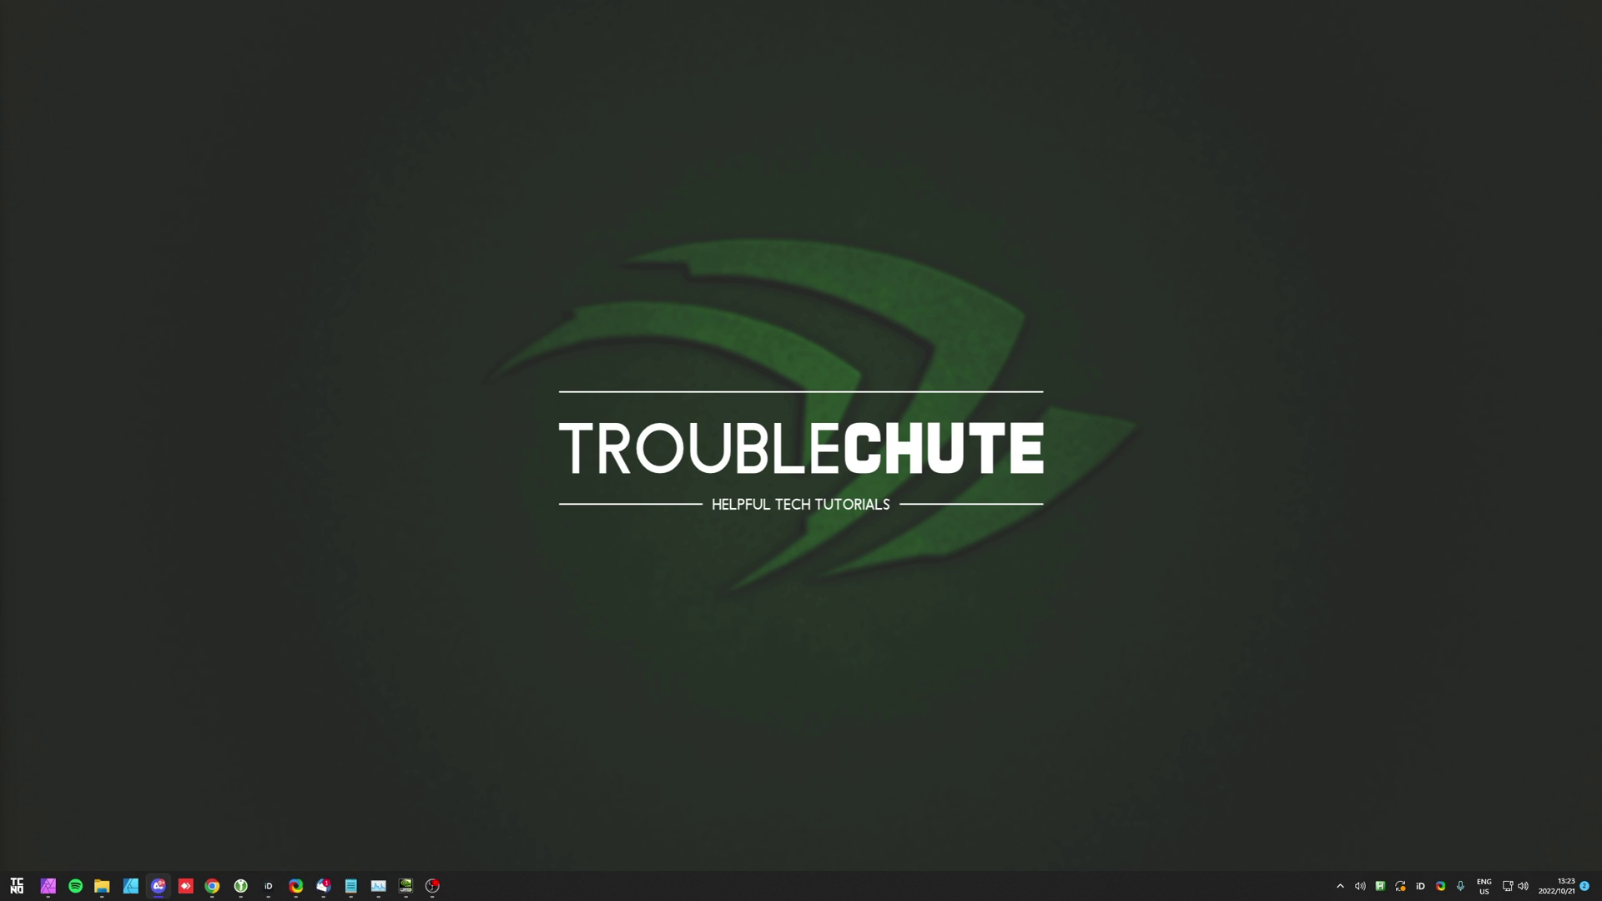
Step: Bring the browser showing the NVIDIA Broadcast Download Center page to the front
left_click(405, 886)
left_click(432, 886)
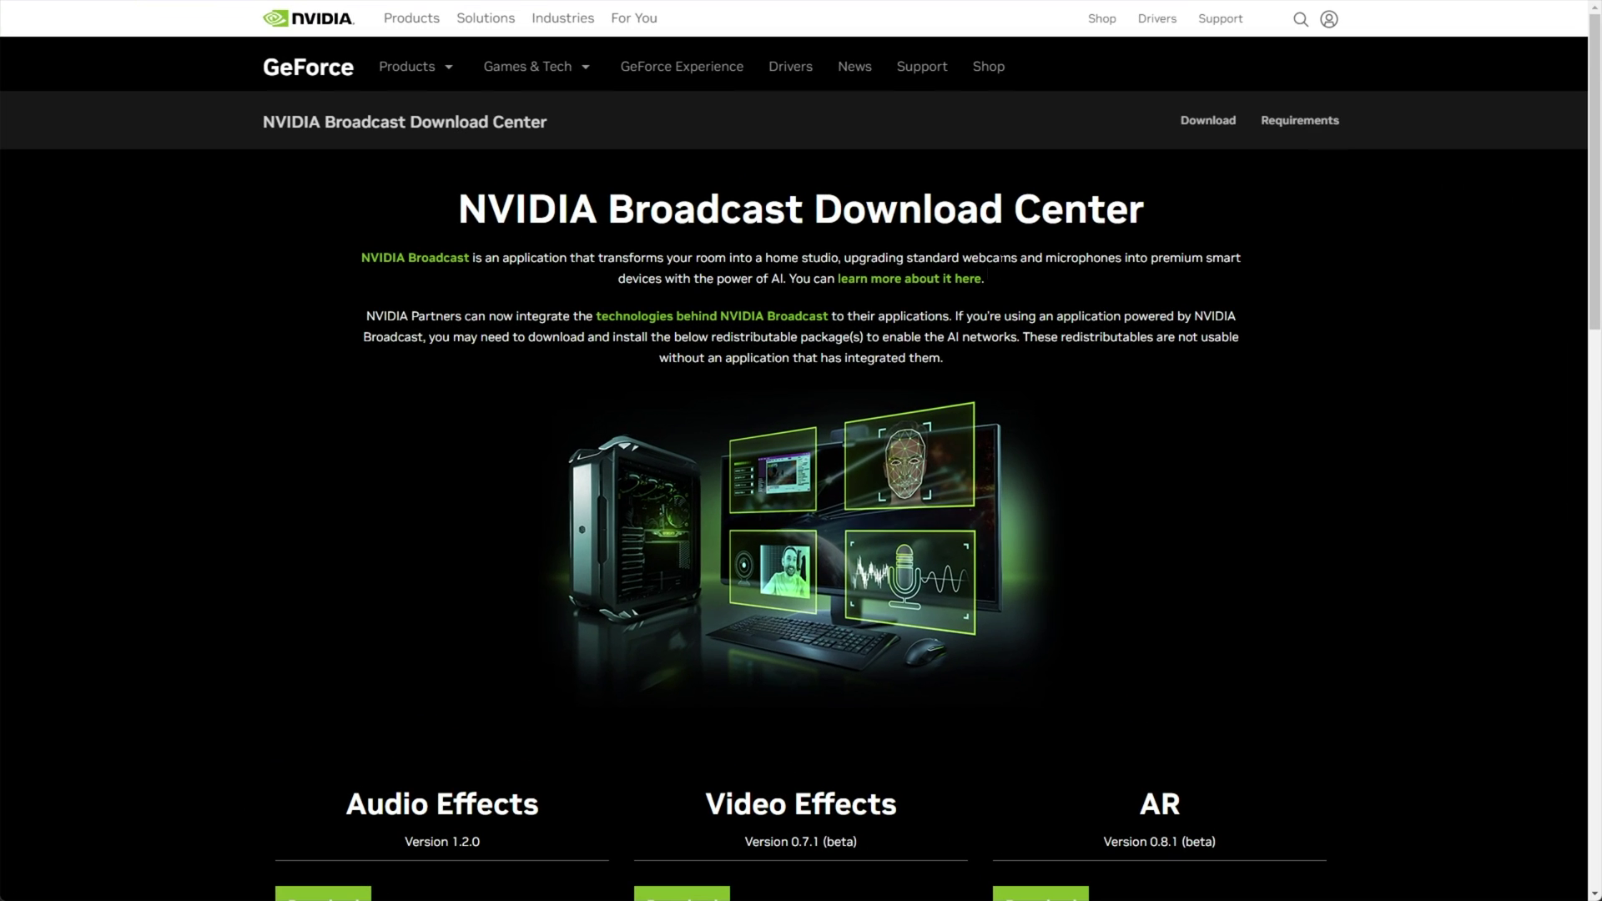
Step: Compare the Audio Effects GPU versions, then download the RTX 30 Series installer and open it
left_click_drag(1075, 276, 572, 275)
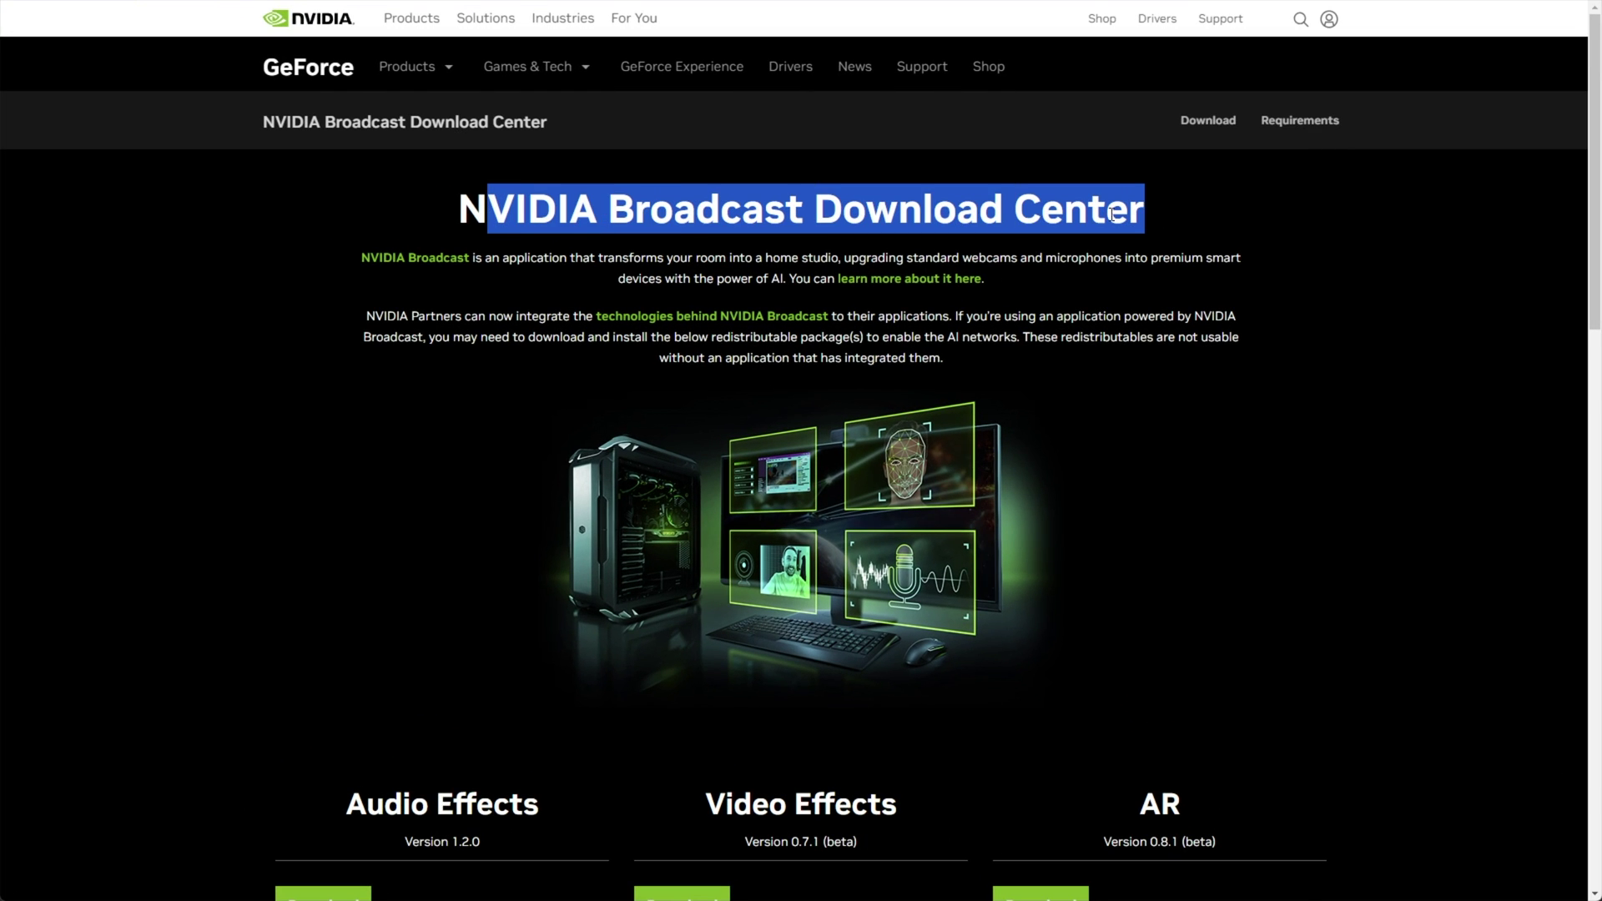
scroll(1112, 215, "down", 6)
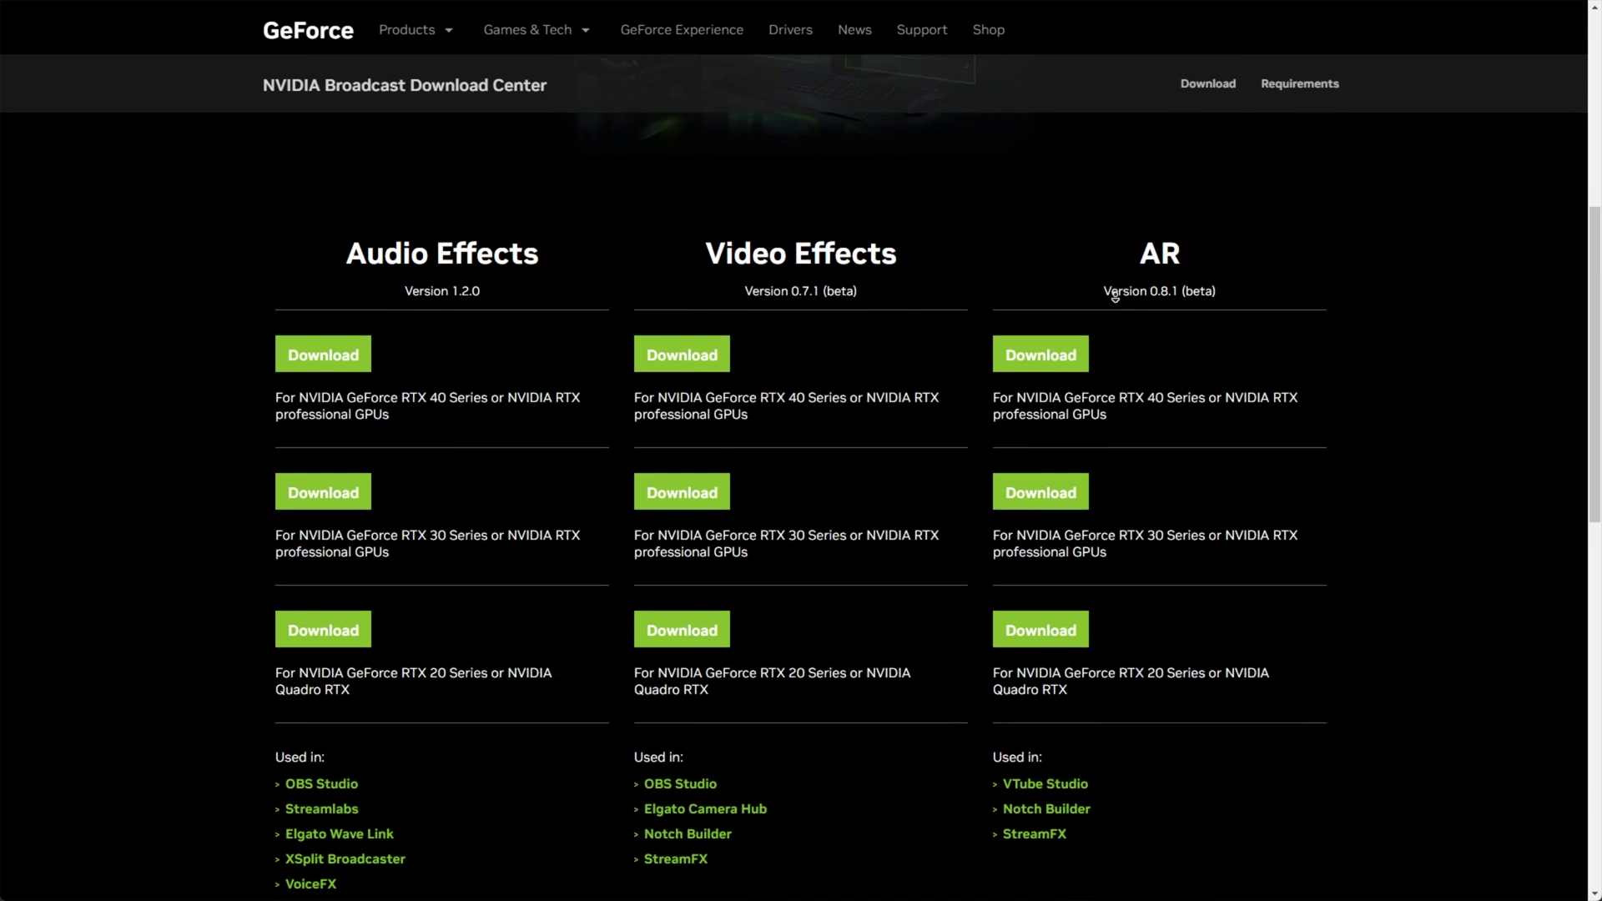
left_click_drag(544, 274, 347, 260)
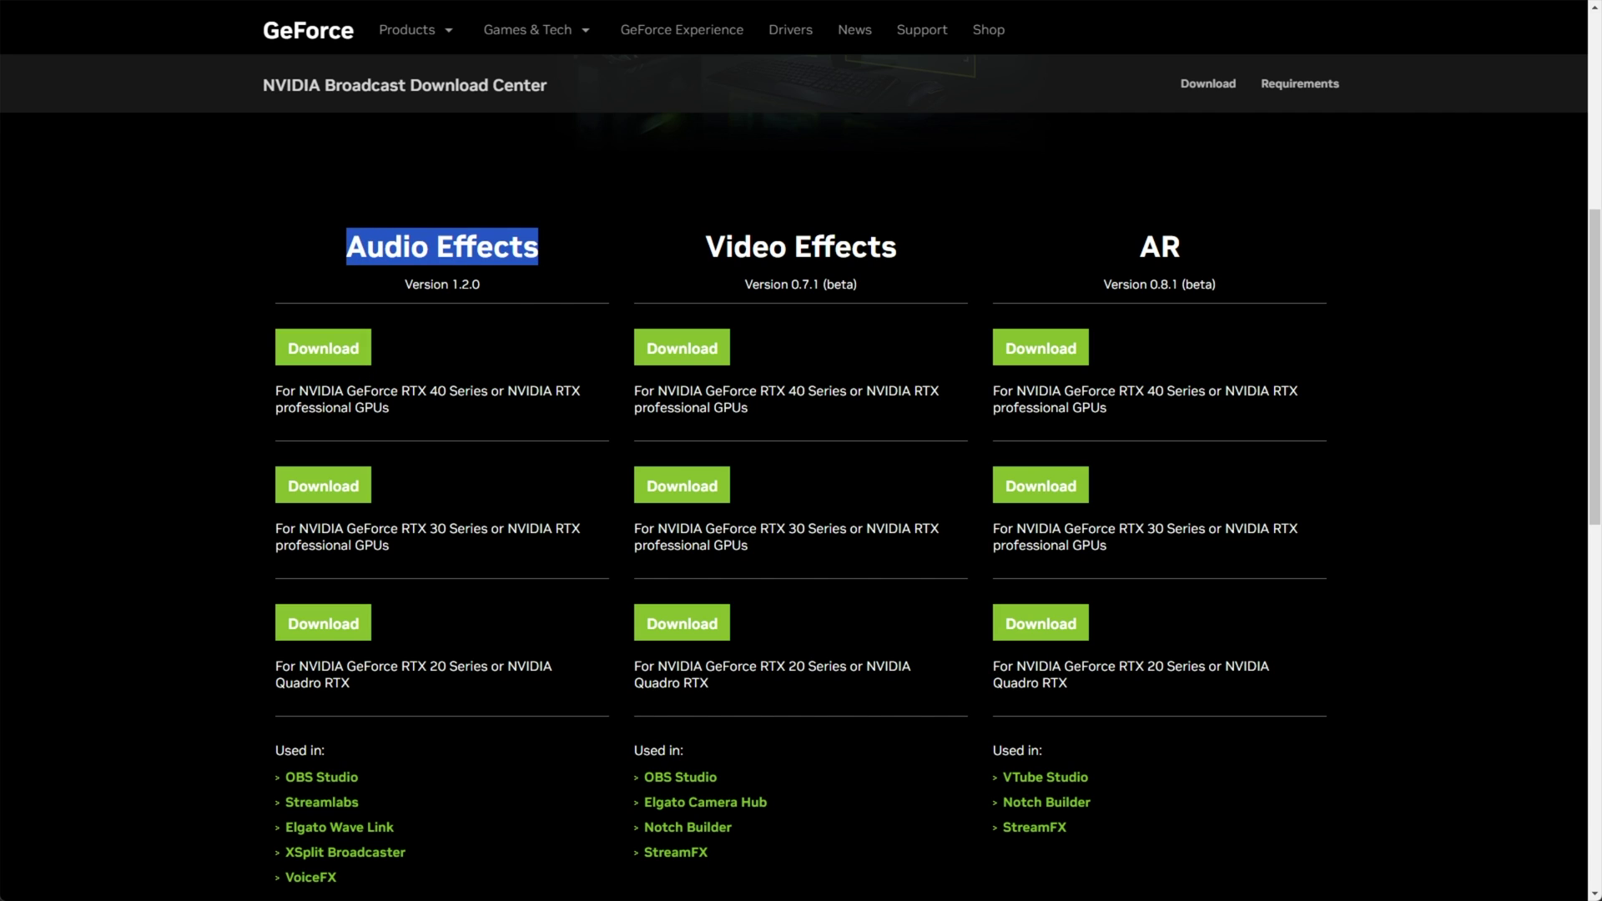
left_click_drag(401, 390, 447, 391)
double_click(414, 528)
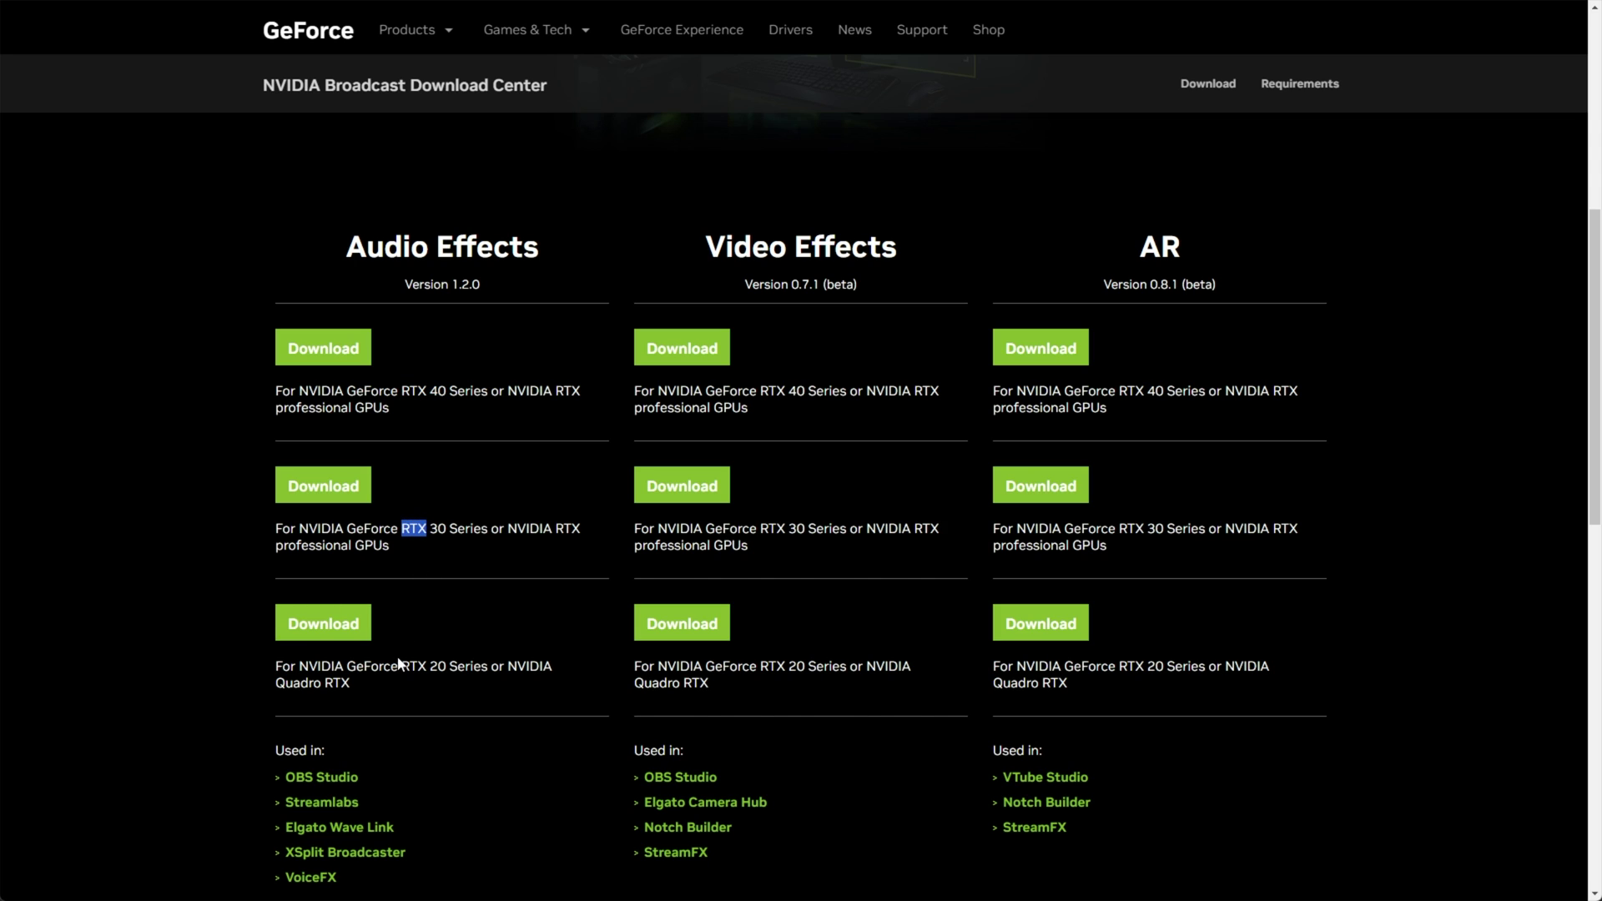
left_click_drag(400, 665, 445, 666)
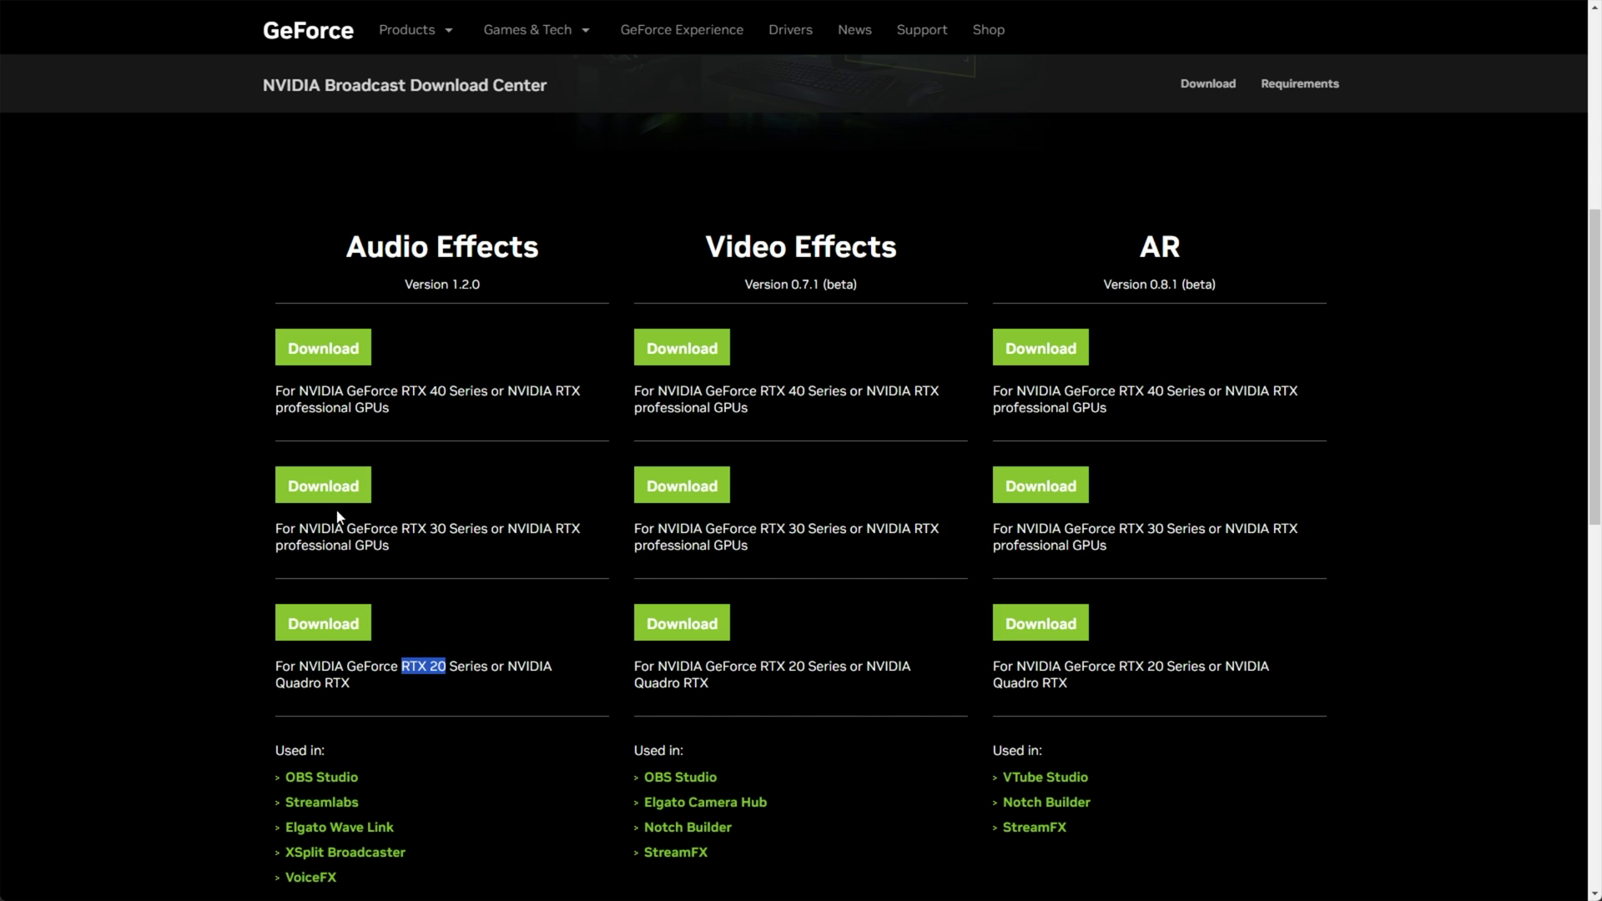
left_click(310, 492)
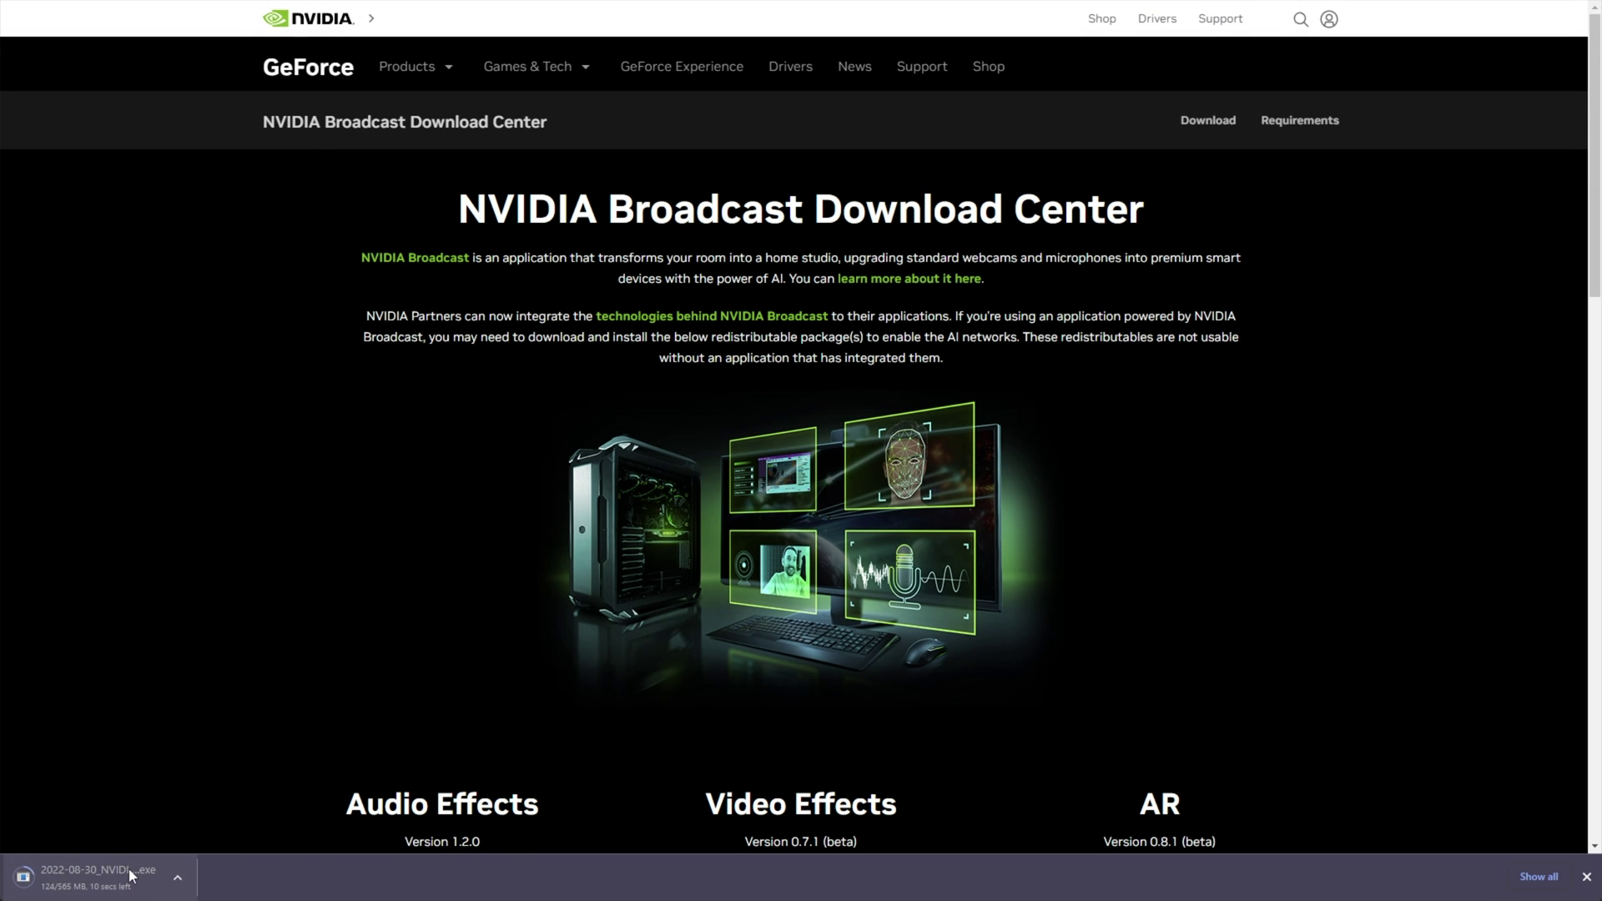
left_click(128, 868)
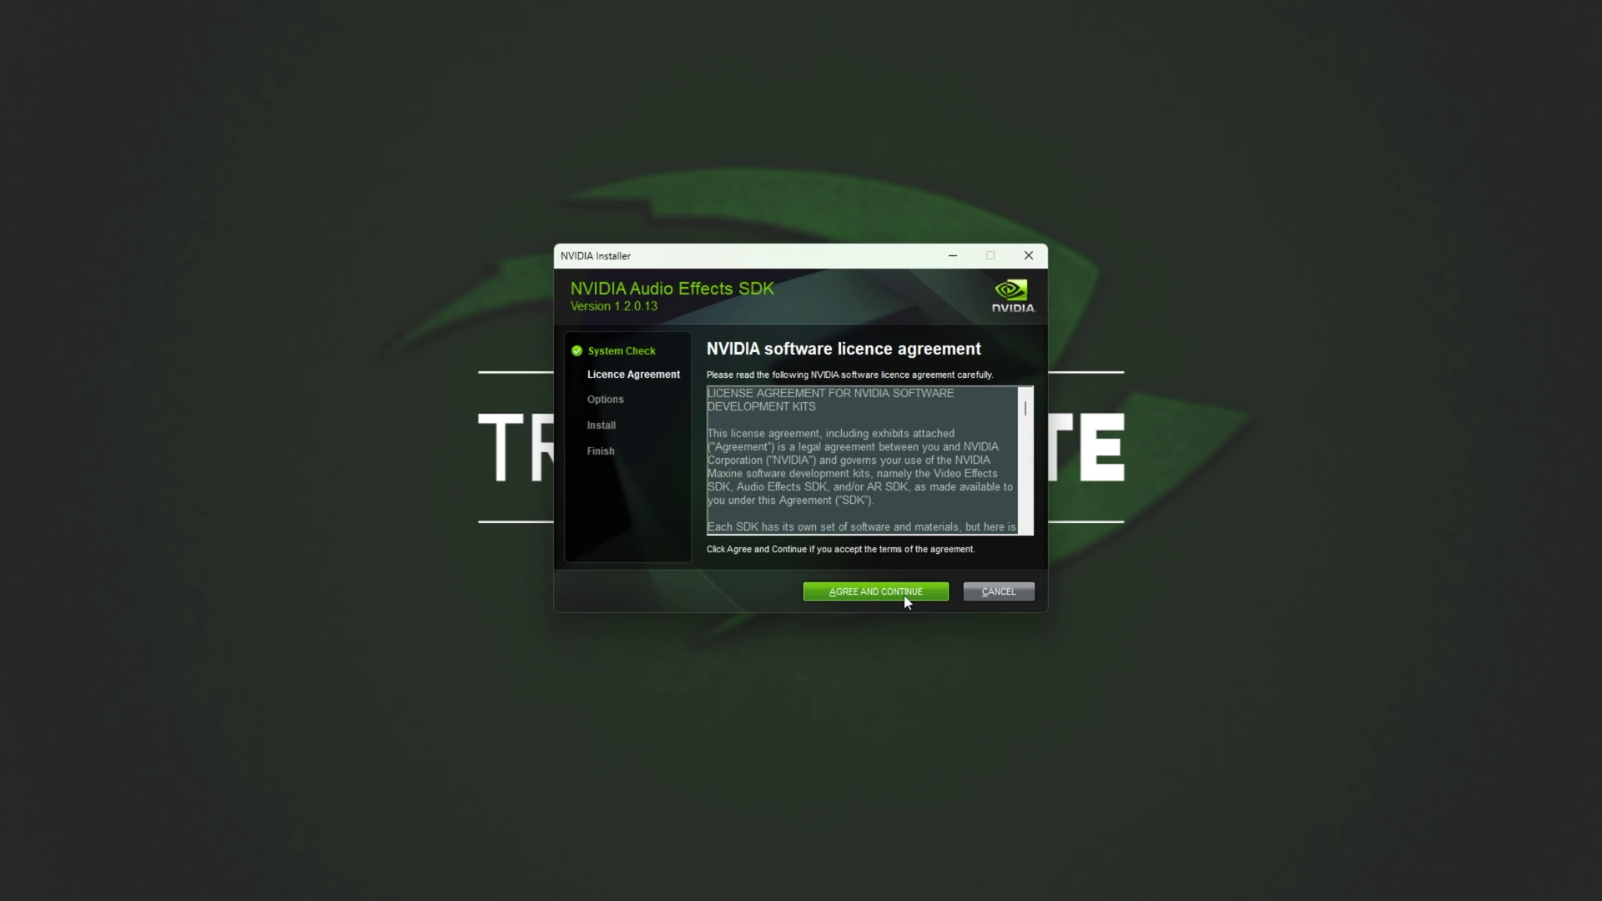
Step: Accept the NVIDIA licence, dismiss Elgato's cookie notice and show all Windows downloads
left_click(901, 594)
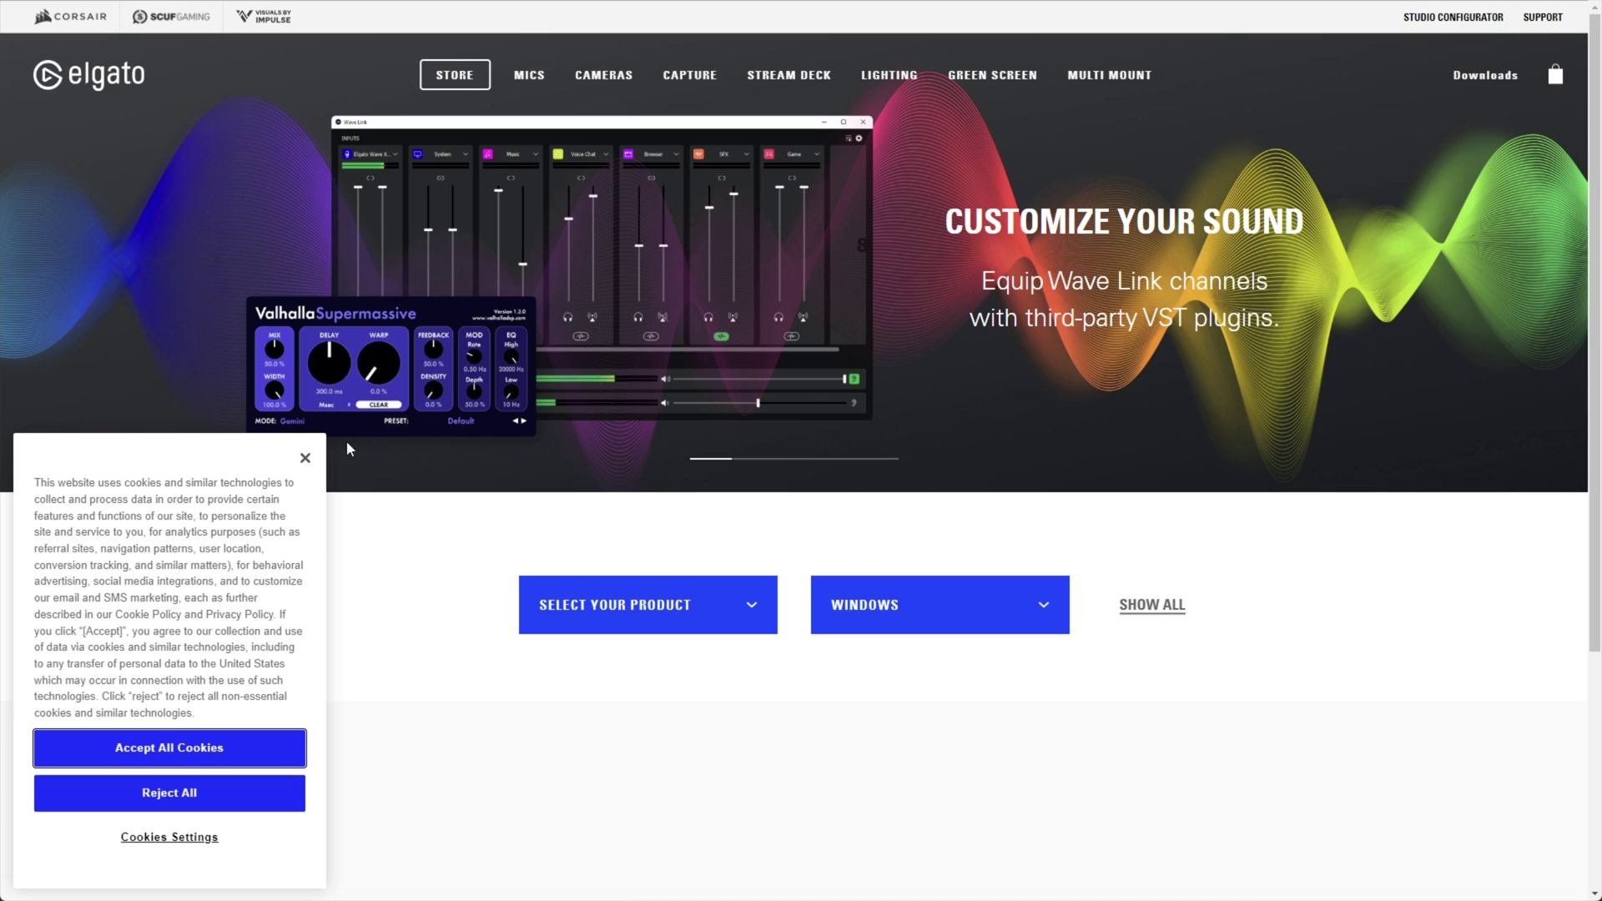
left_click(302, 461)
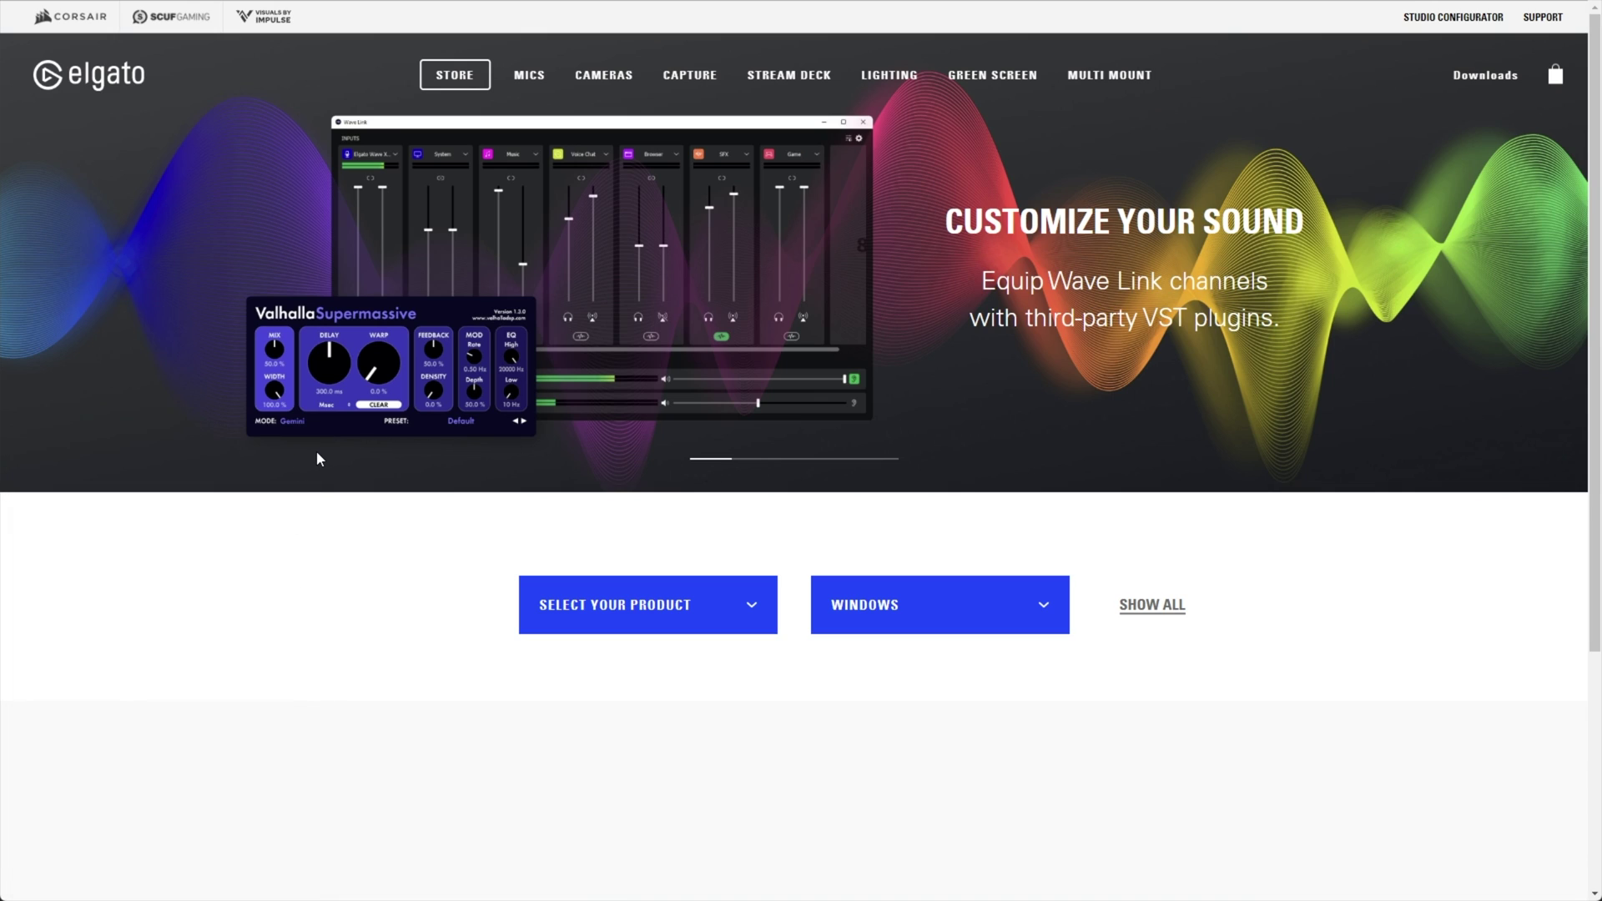
left_click(1172, 605)
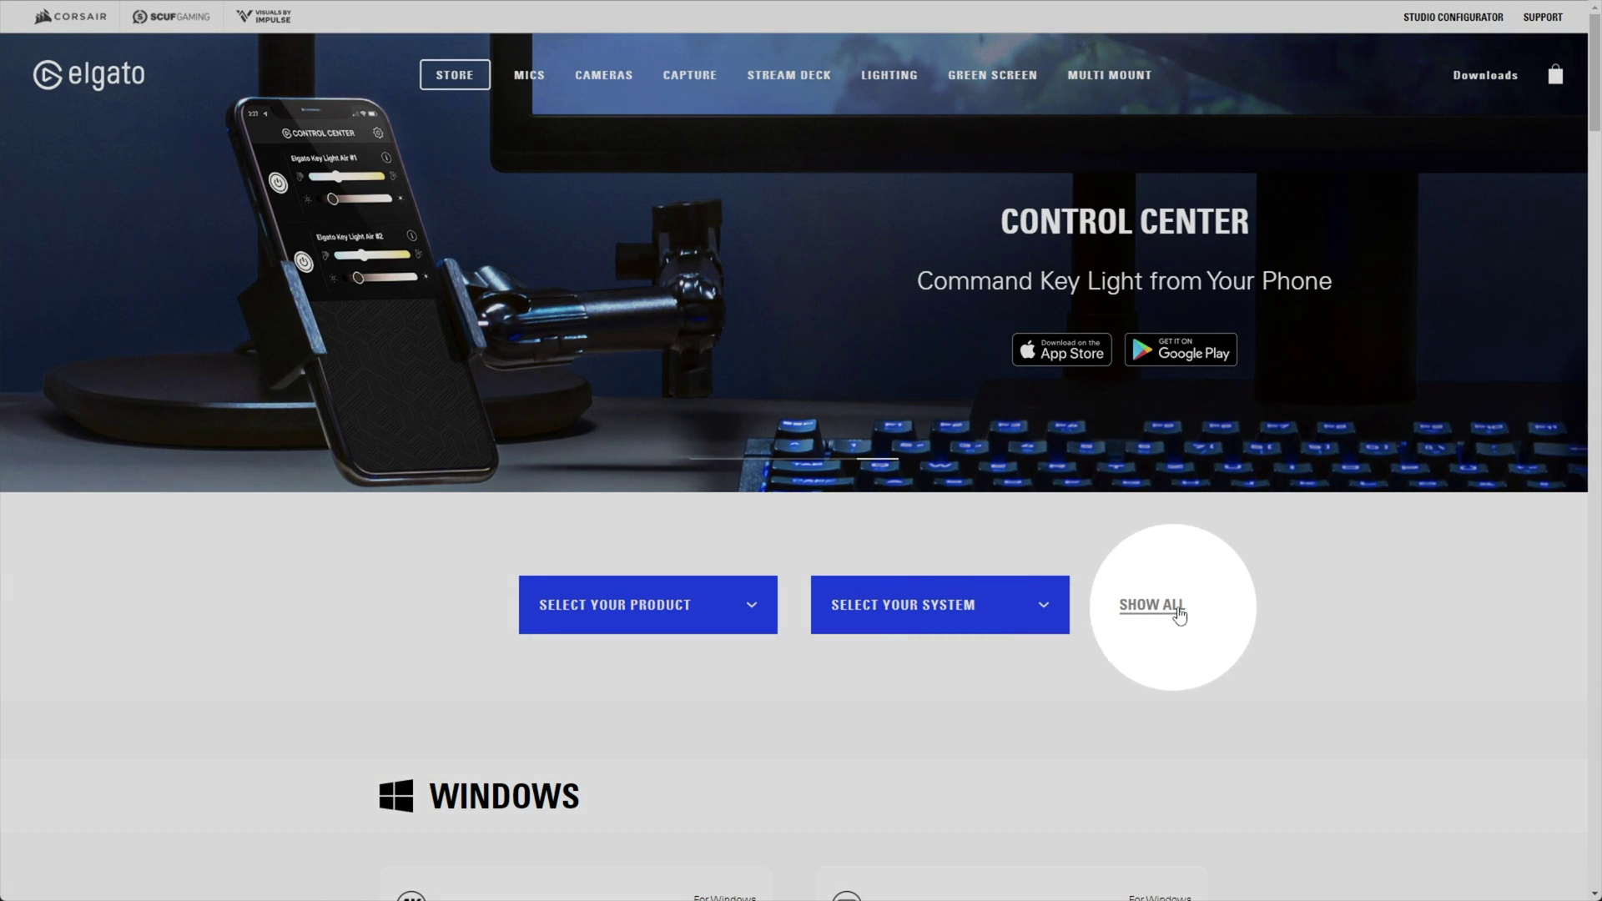
Step: Download the Elgato Audio Effects 1.1.1 installer, declining the newsletter signup
middle_click(1234, 626)
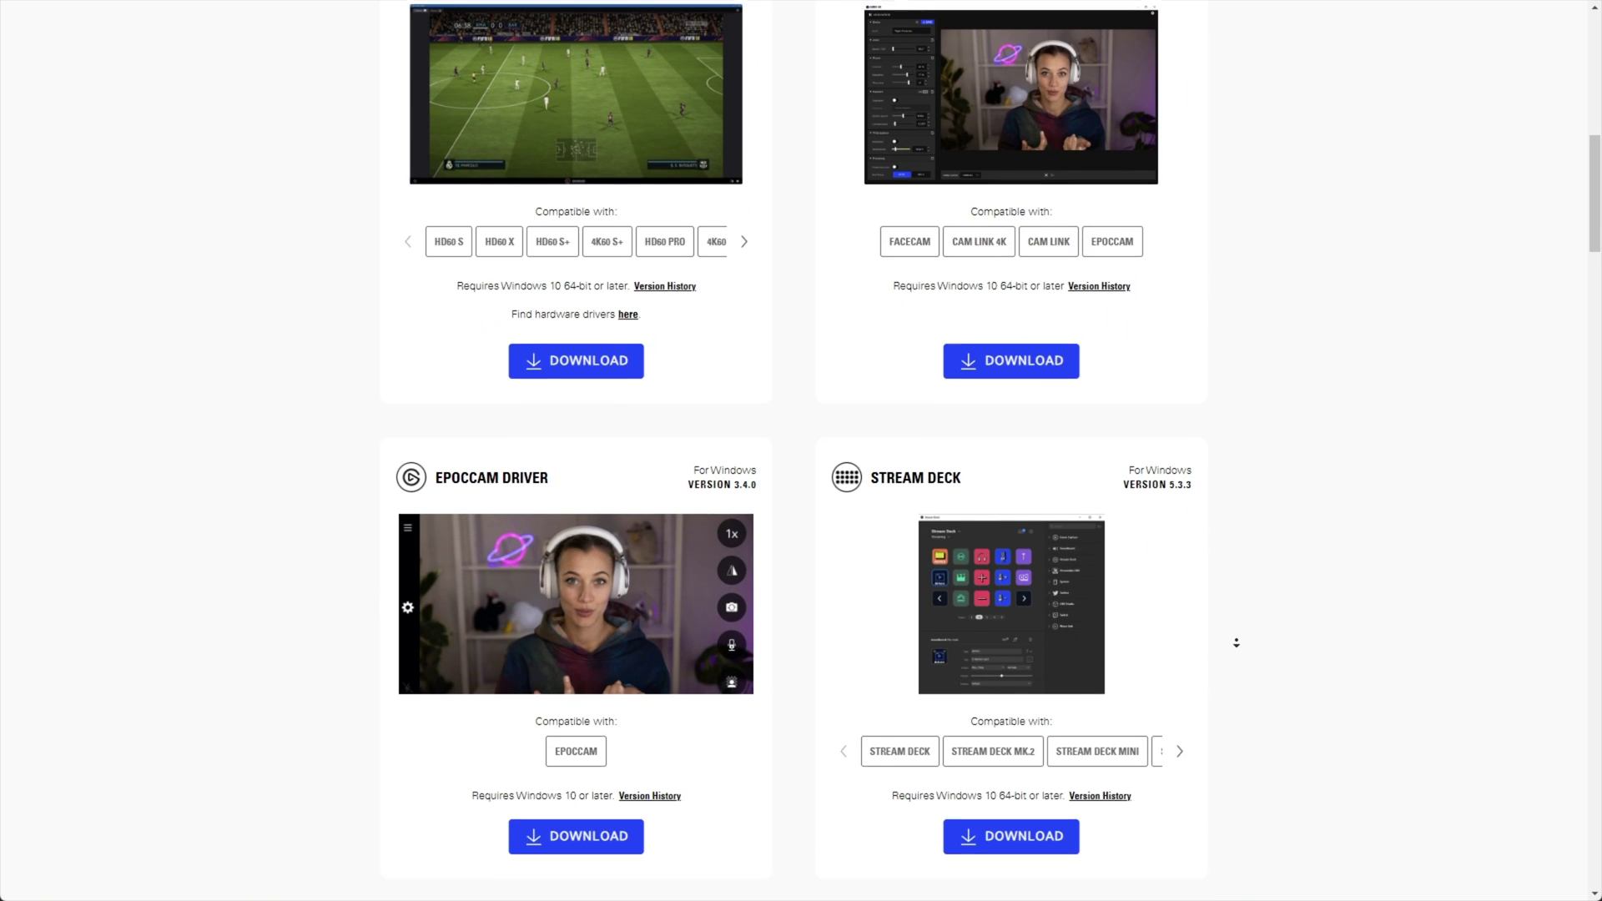
left_click(1227, 643)
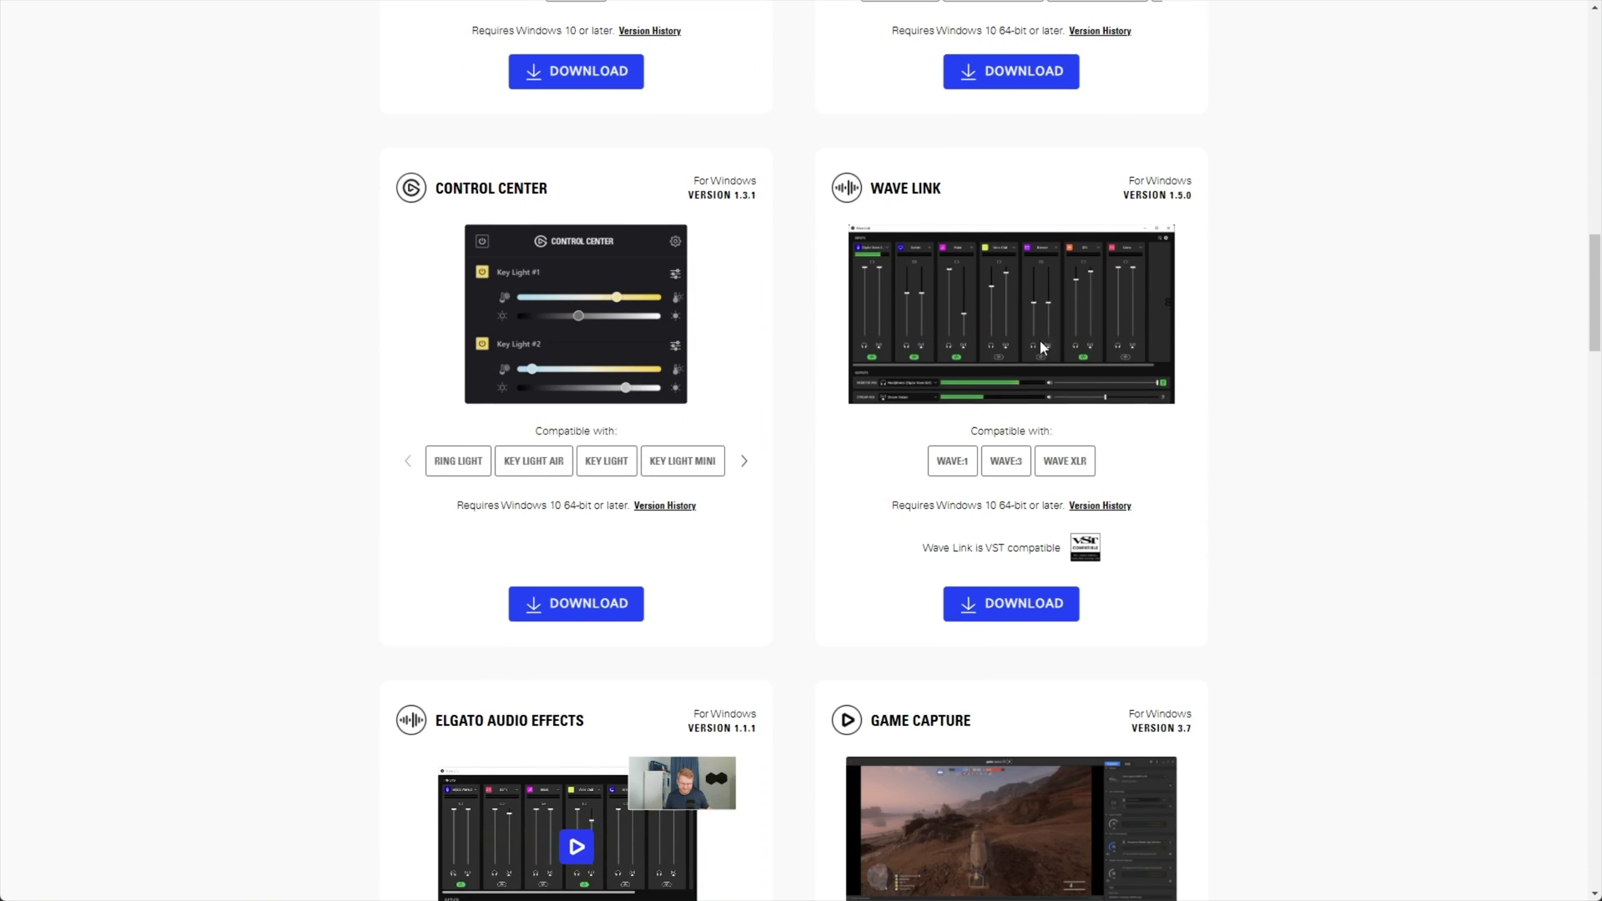
left_click_drag(939, 192, 870, 192)
scroll(870, 233, "down", 4)
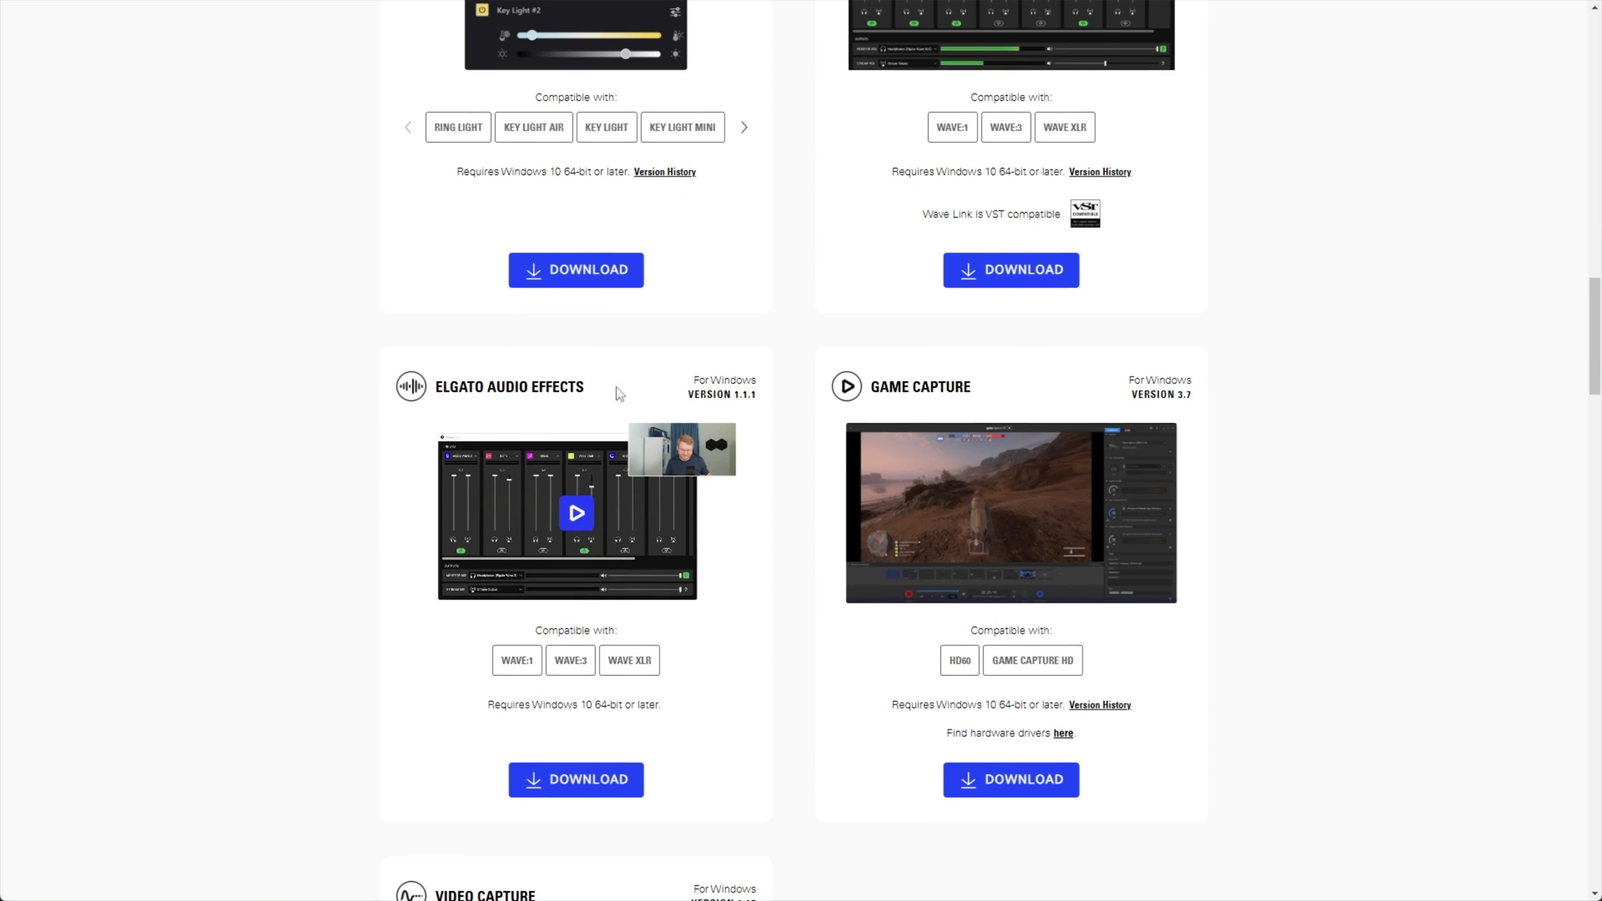
left_click_drag(615, 390, 443, 395)
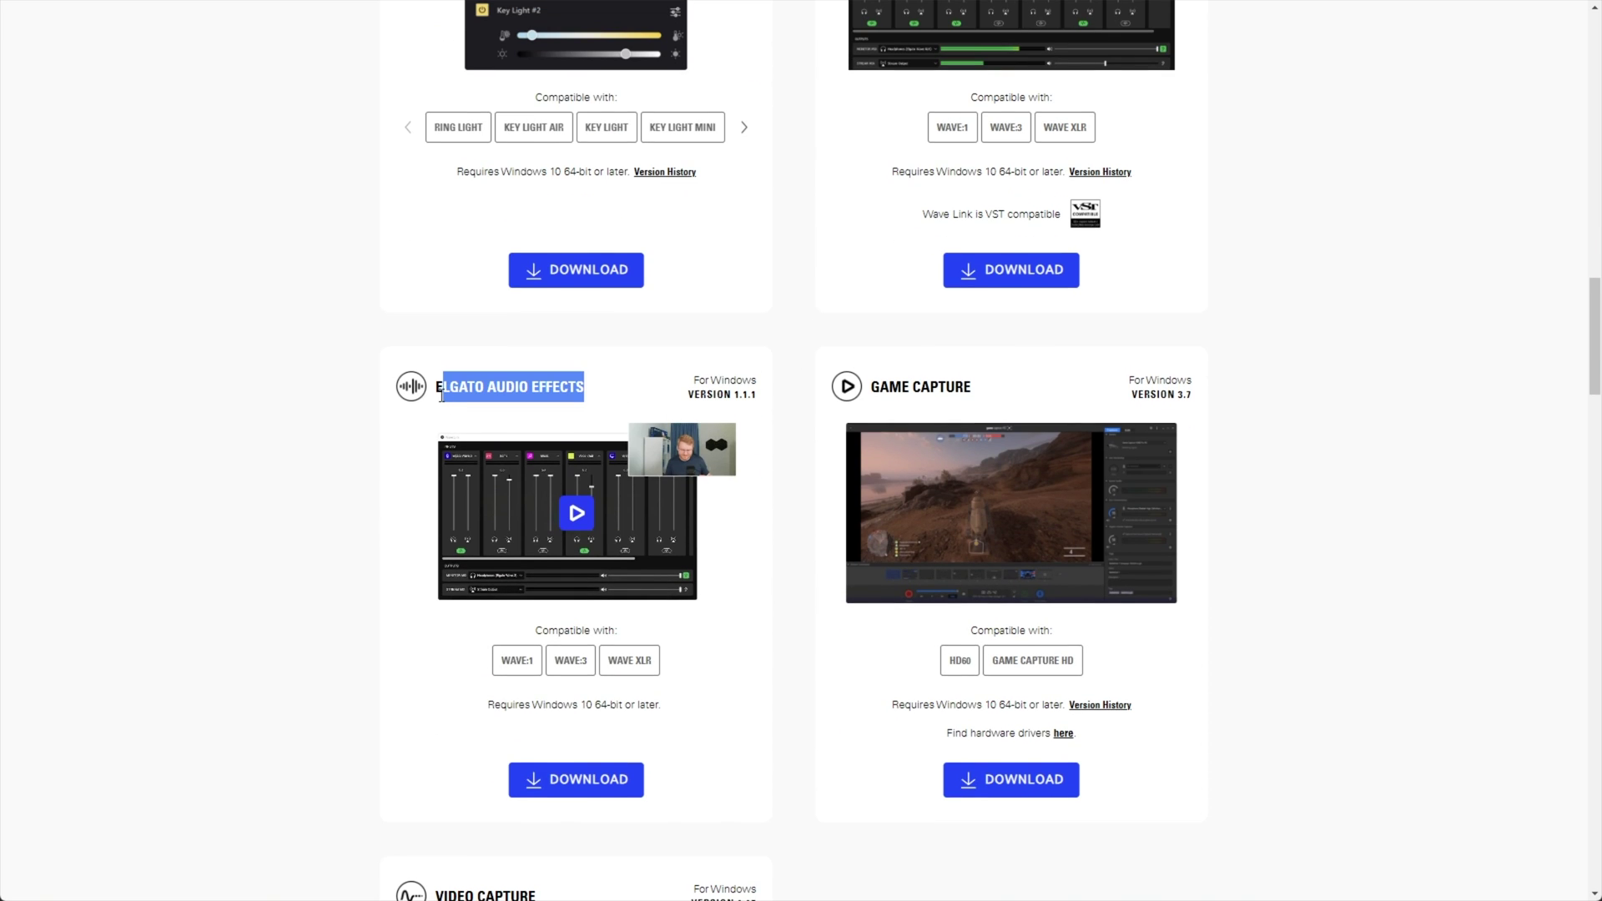
left_click(604, 782)
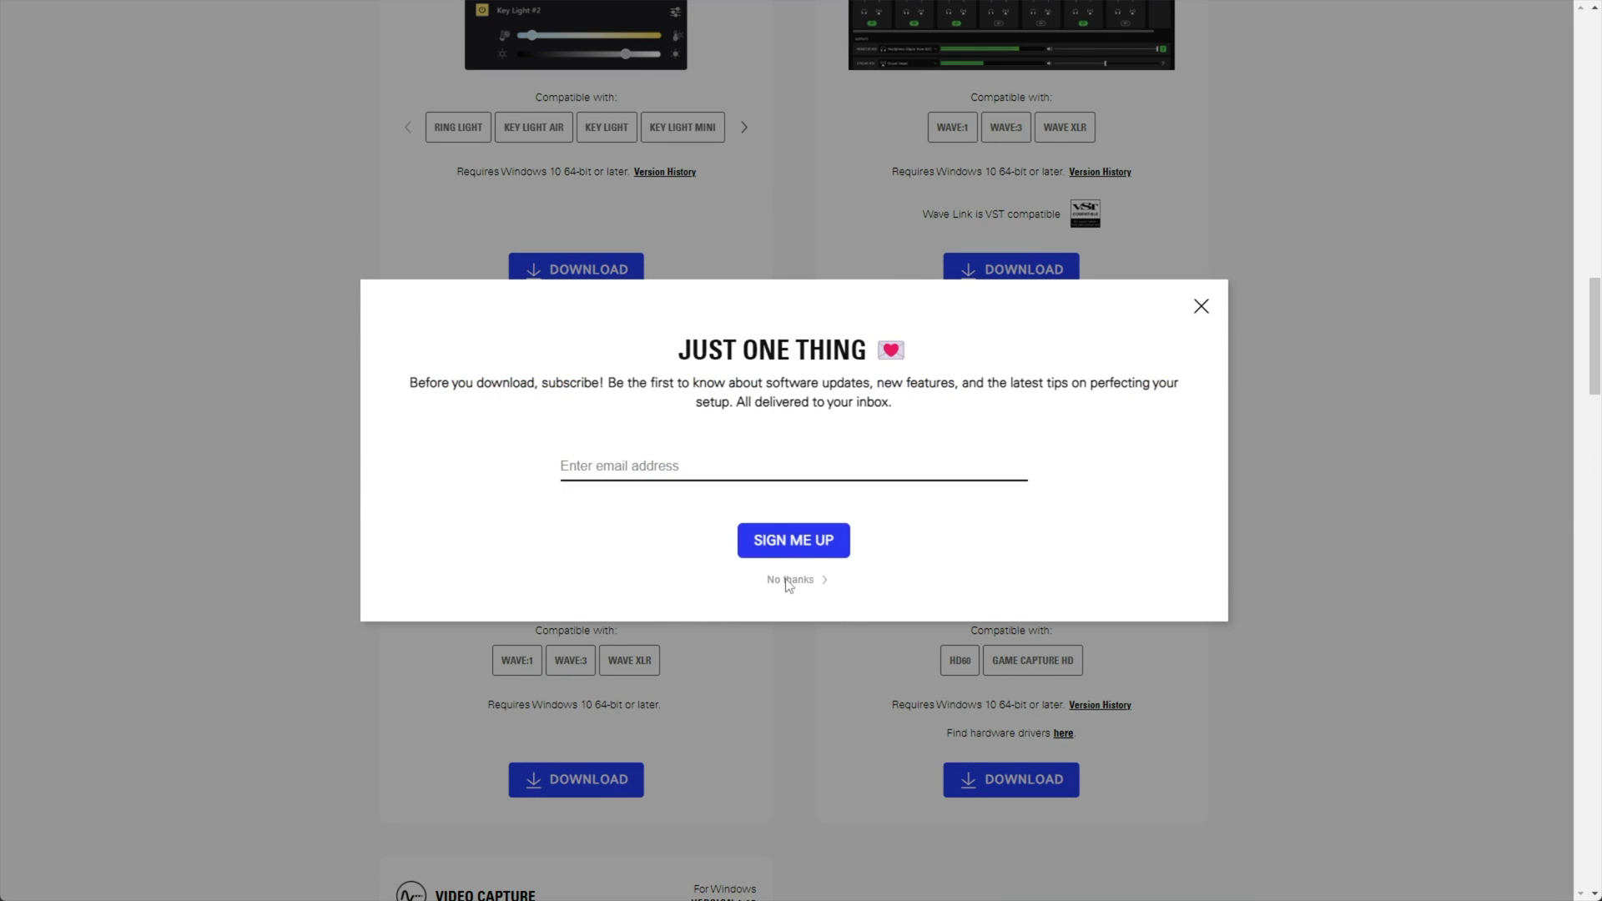
left_click(788, 580)
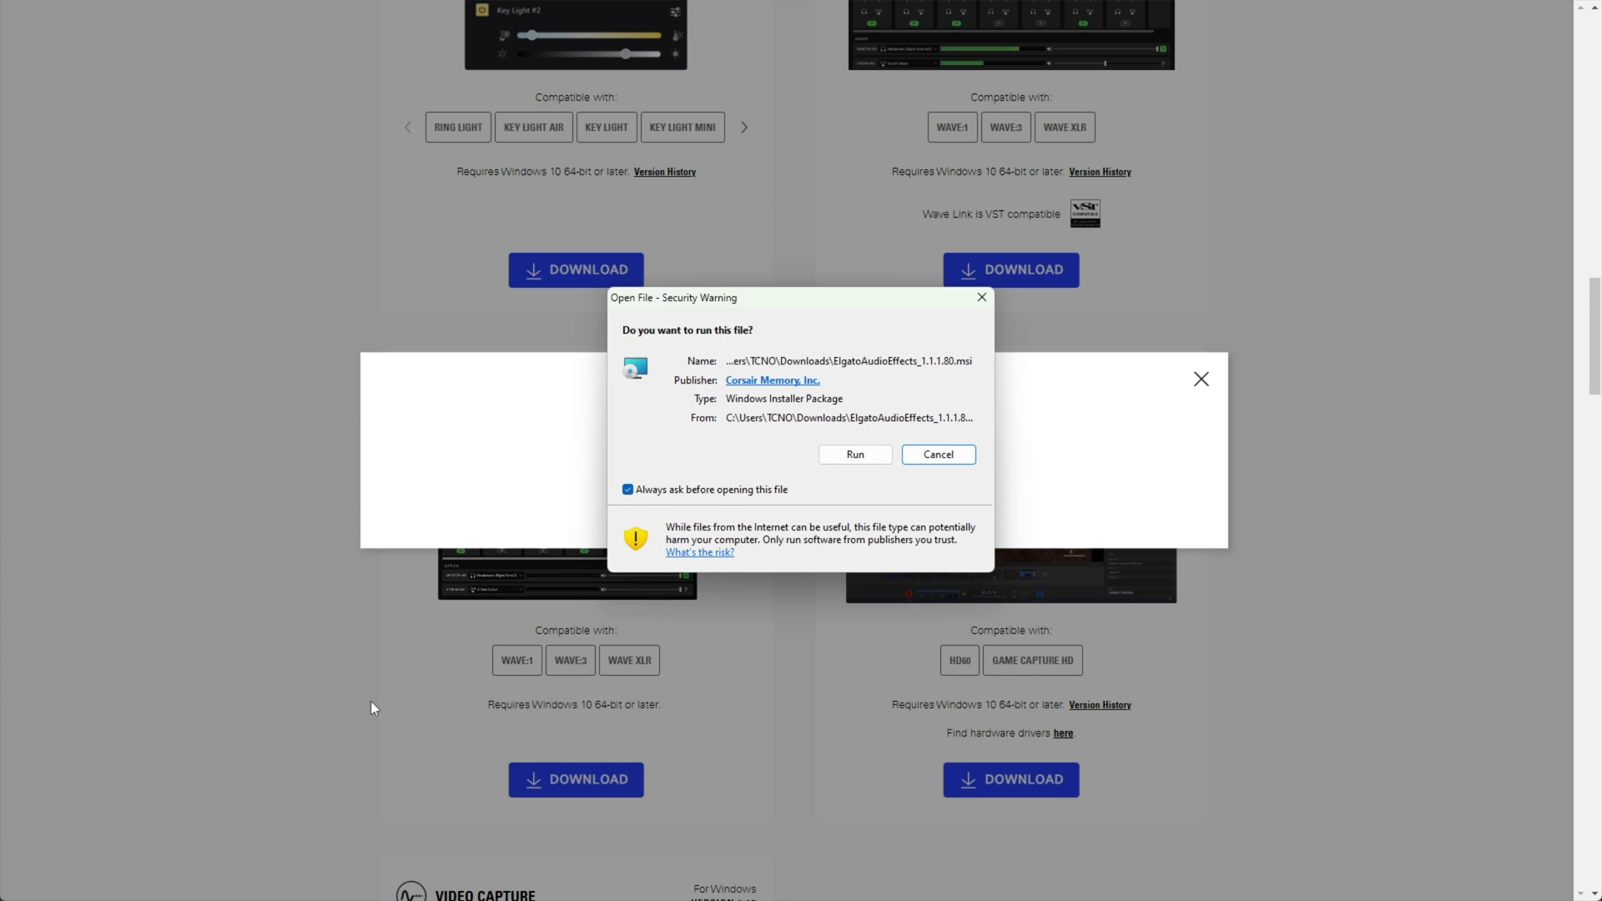
Step: Run Elgato Audio Effects Setup, accept the terms, and install ElgatoNoiseRemovalNVIDIA, ElgatoEQ and ElgatoNoiseRemovalRNN
left_click(854, 454)
left_click(885, 567)
left_click(766, 530)
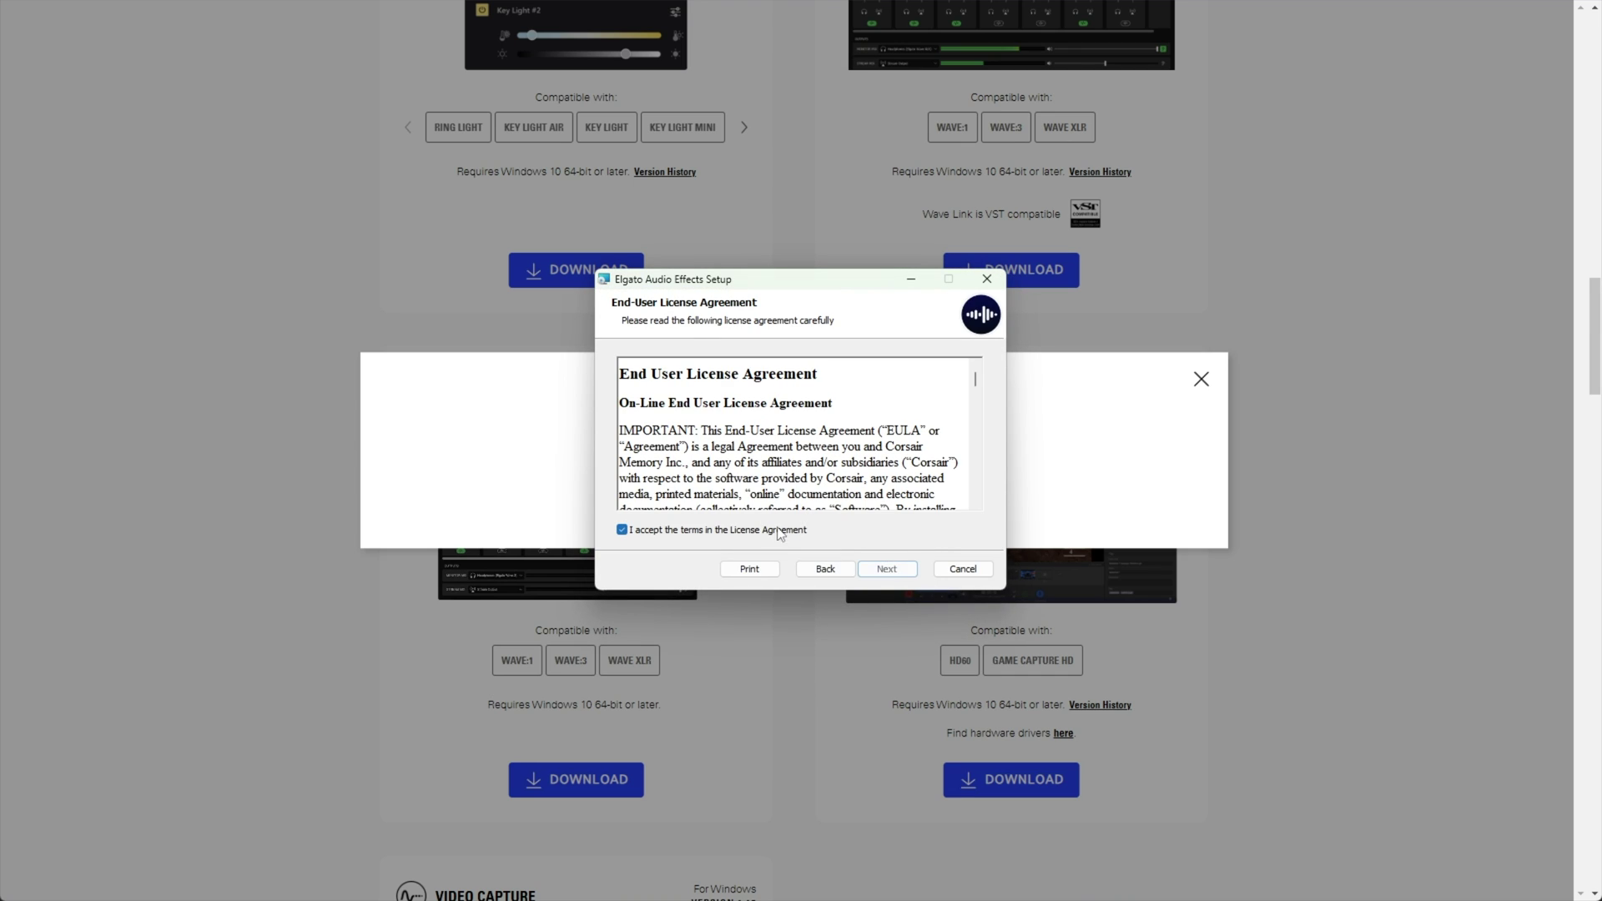
left_click(886, 568)
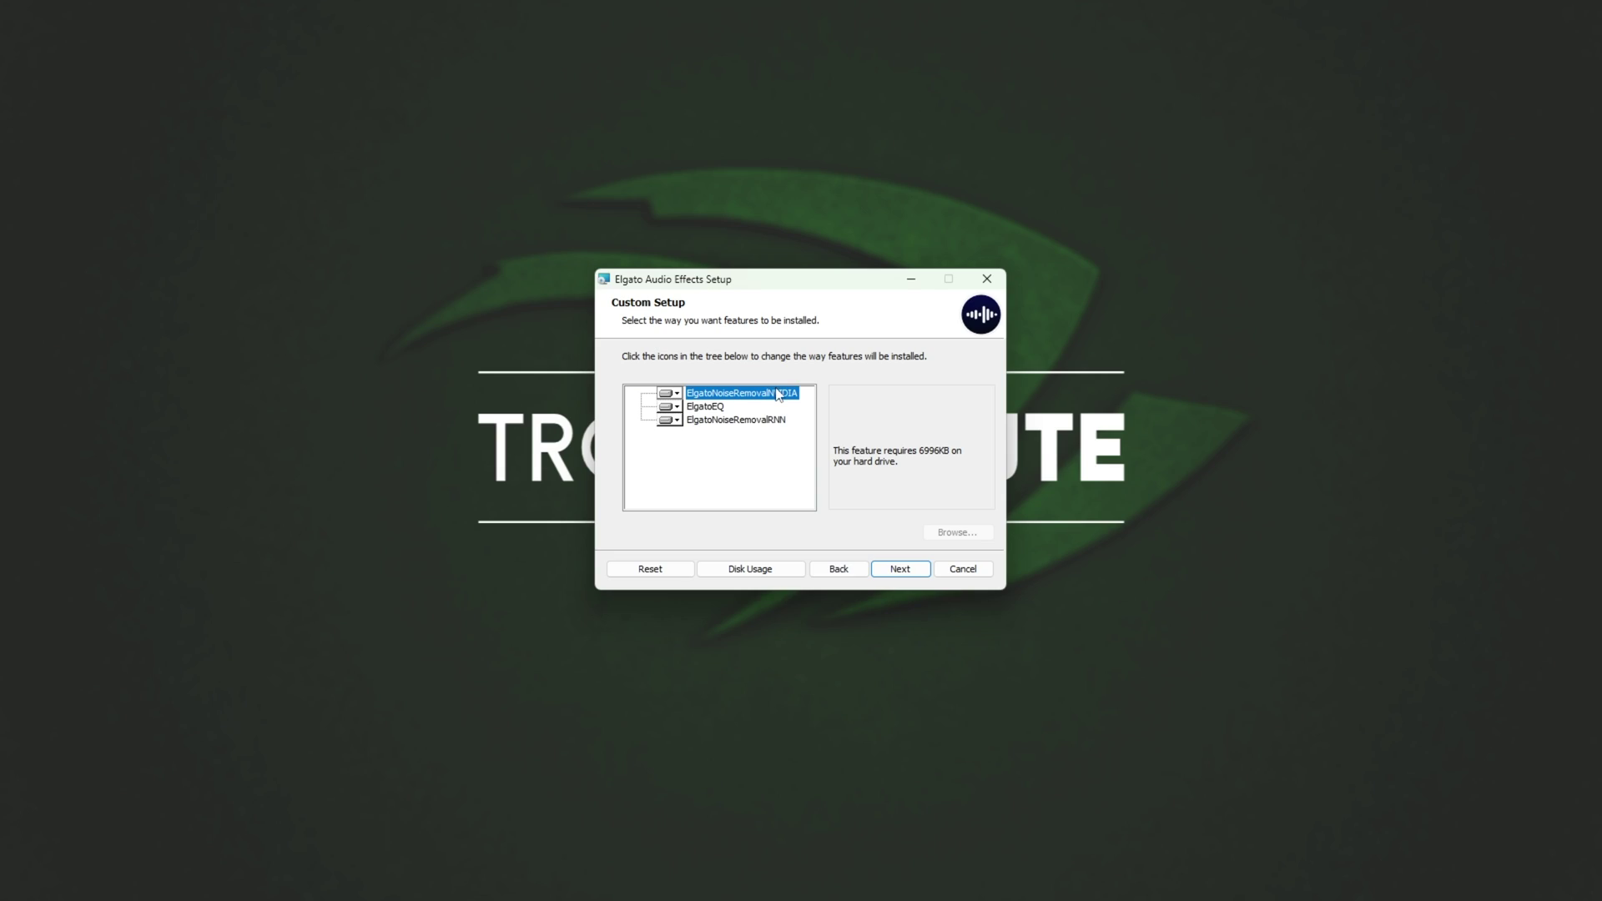
left_click(700, 411)
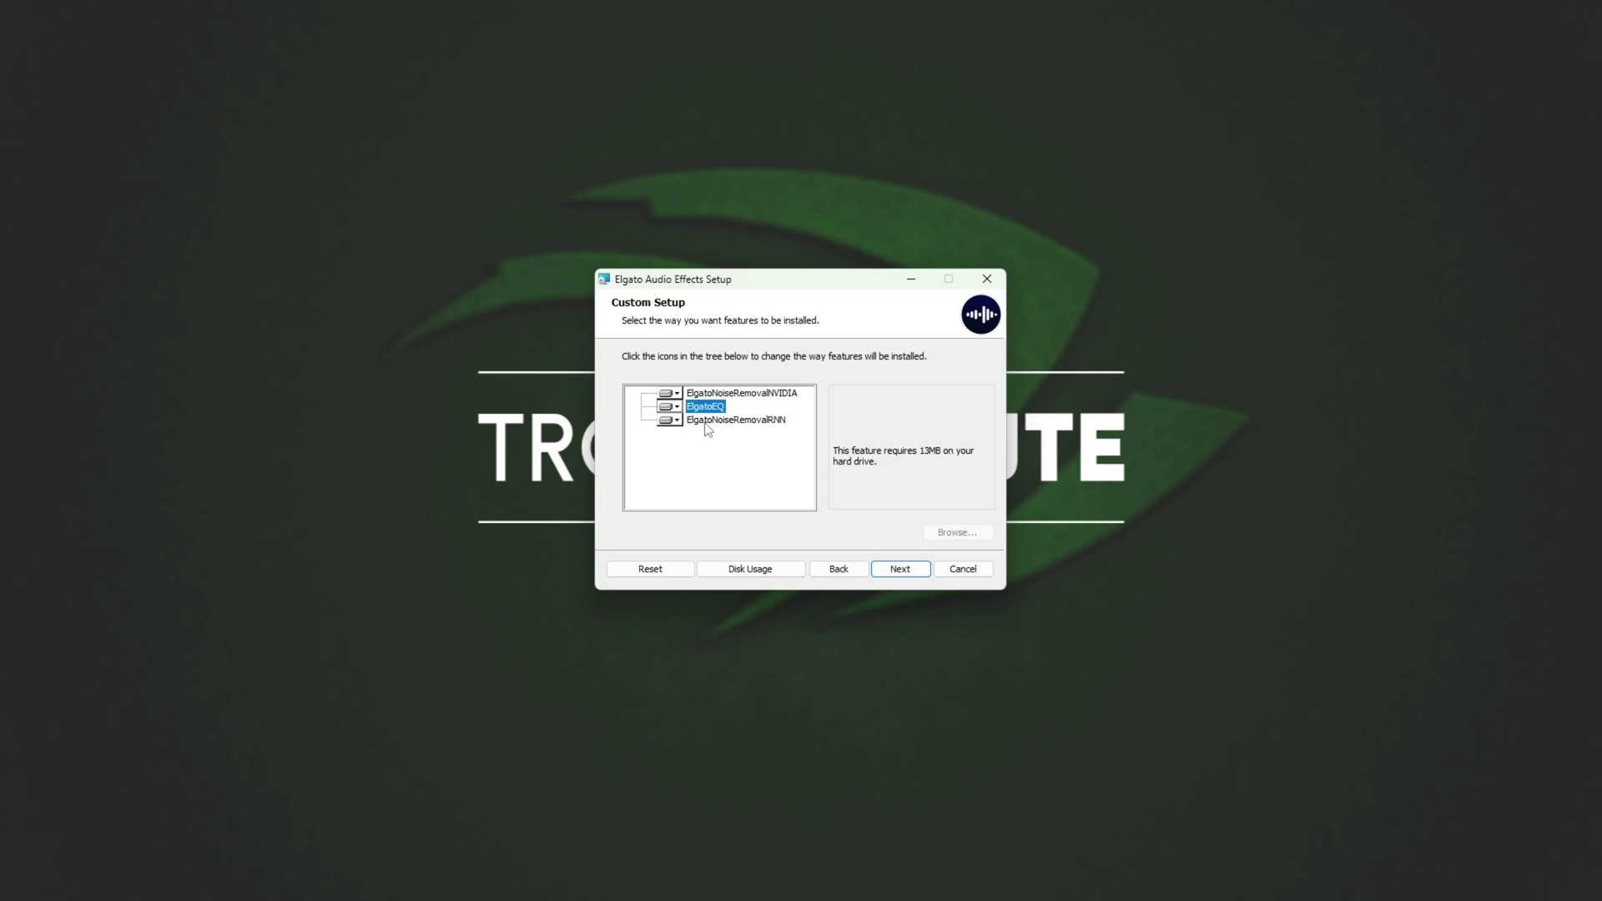
left_click(706, 421)
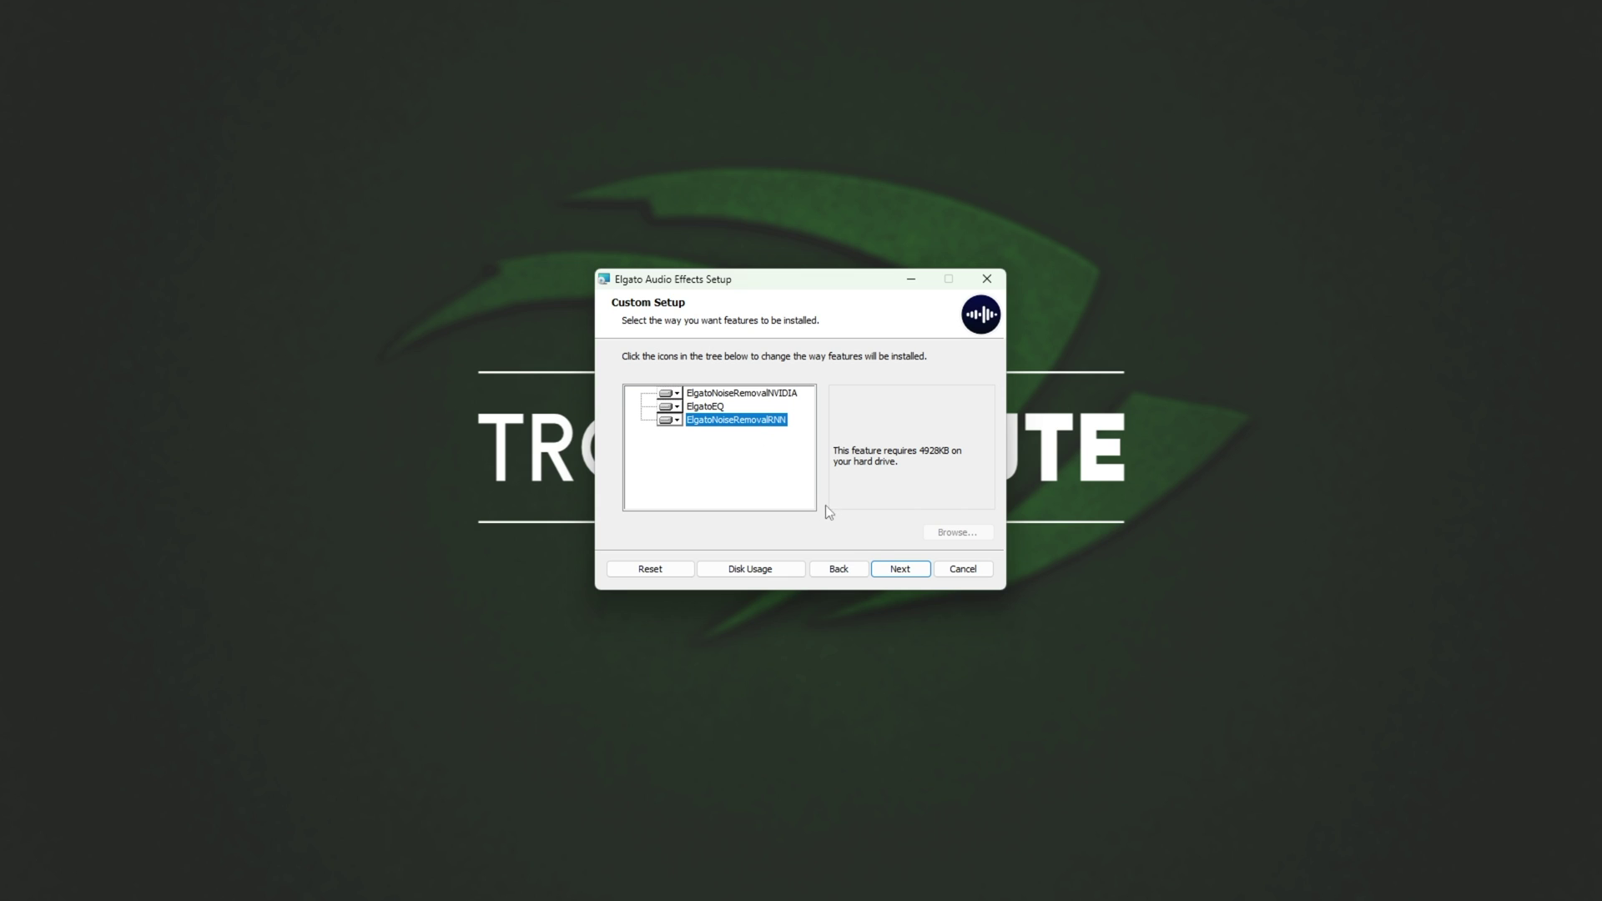
left_click(891, 568)
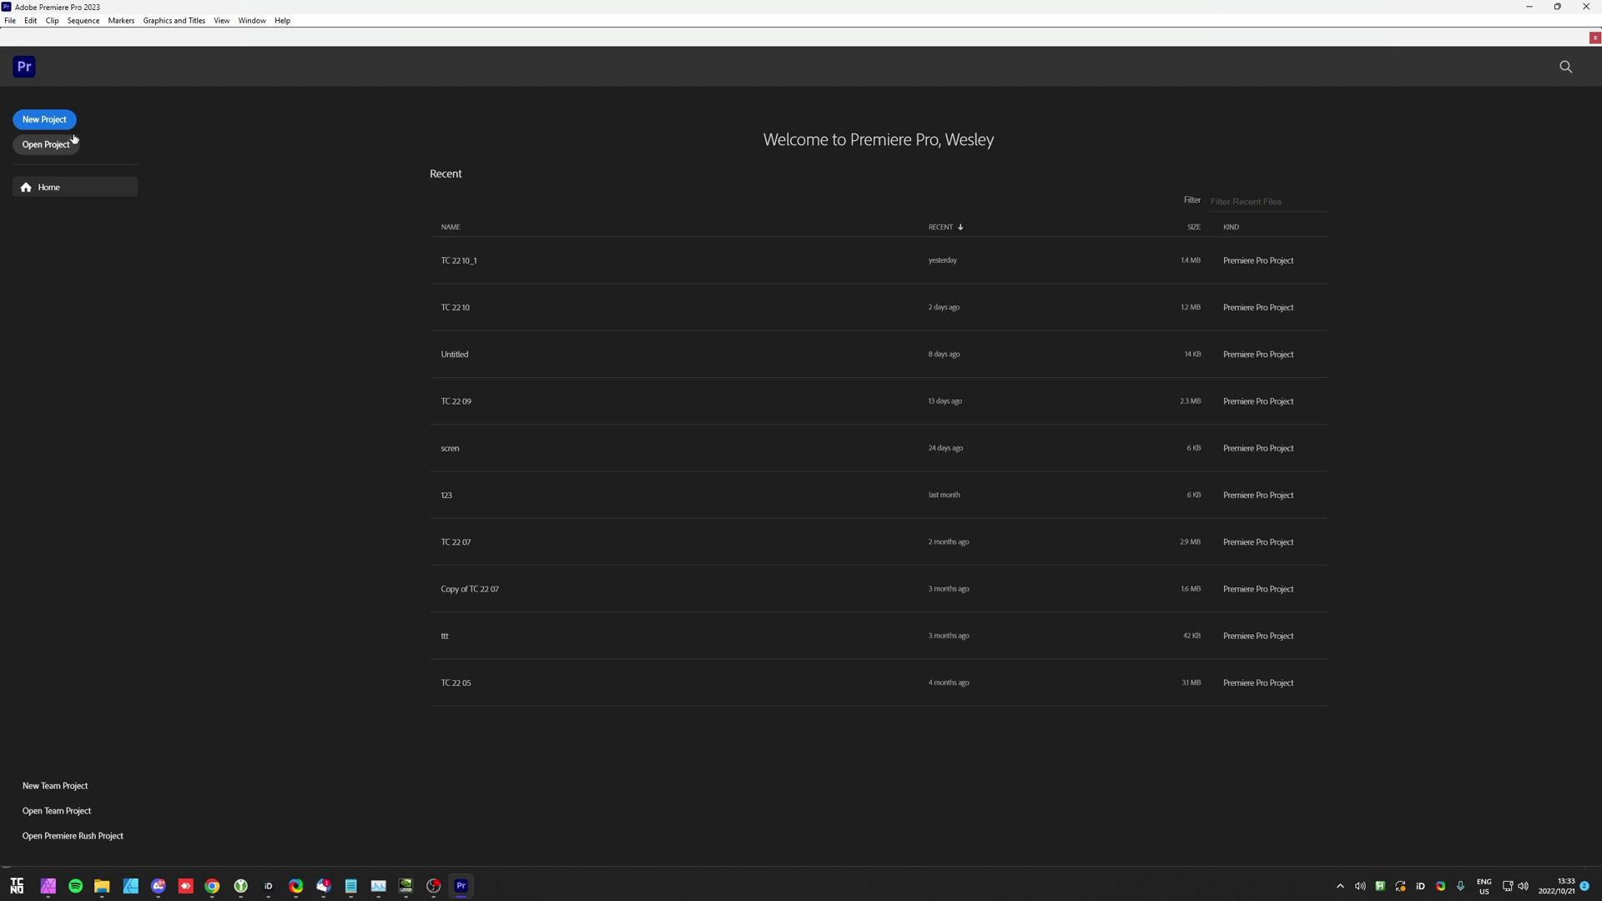
Step: Create a new project with Sequence 01 and place Steam fix login issue.mov at its start
left_click(54, 122)
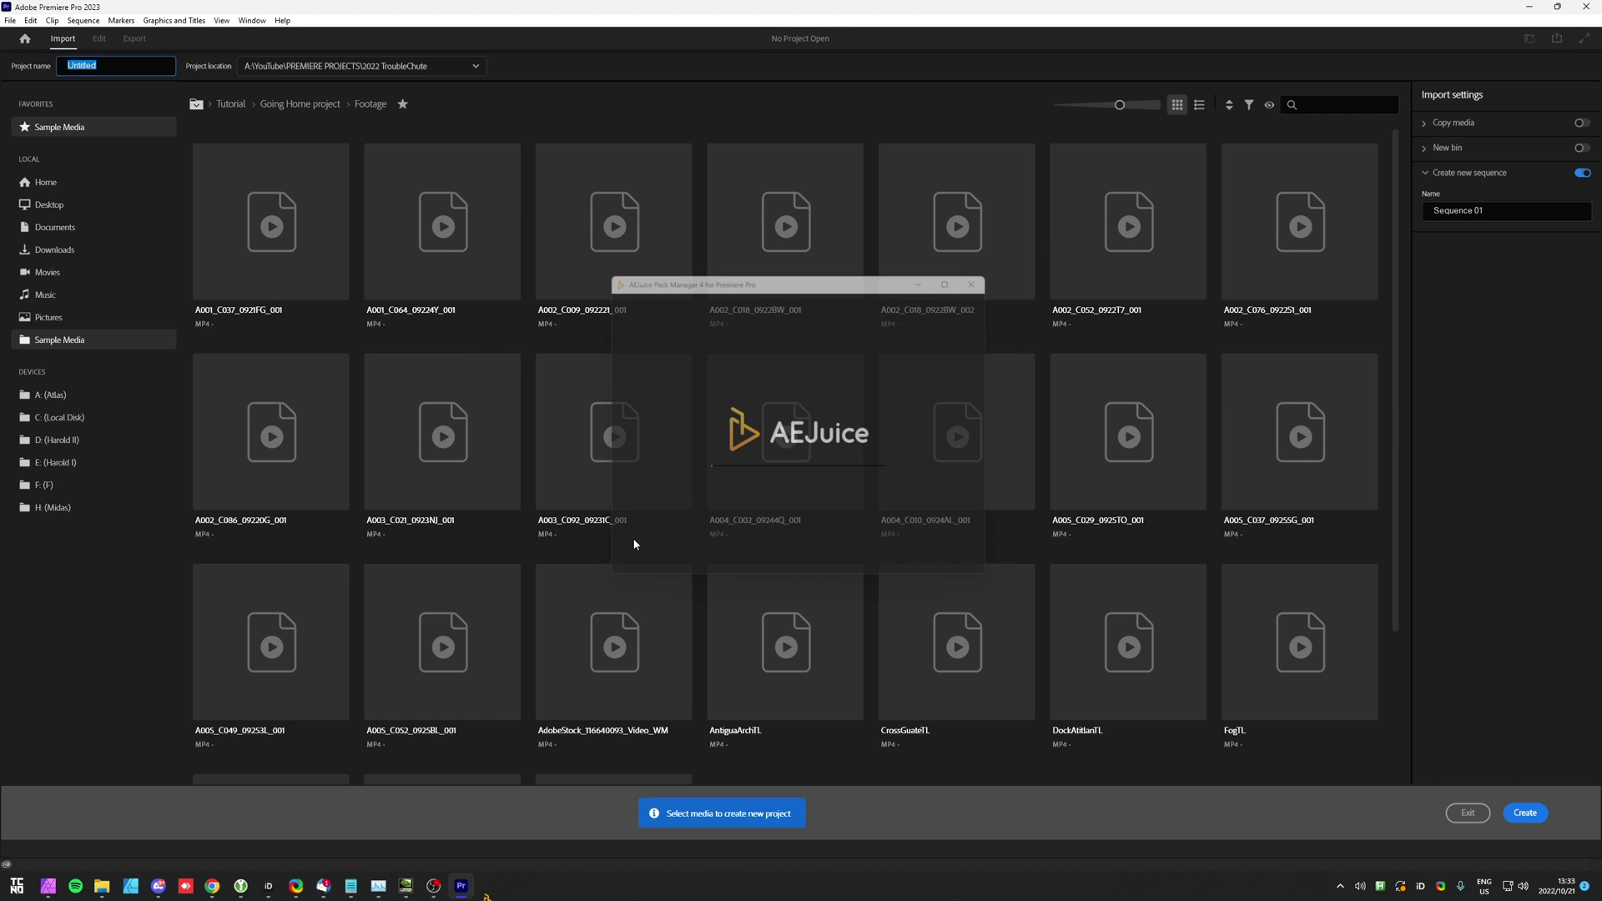
right_click(101, 152)
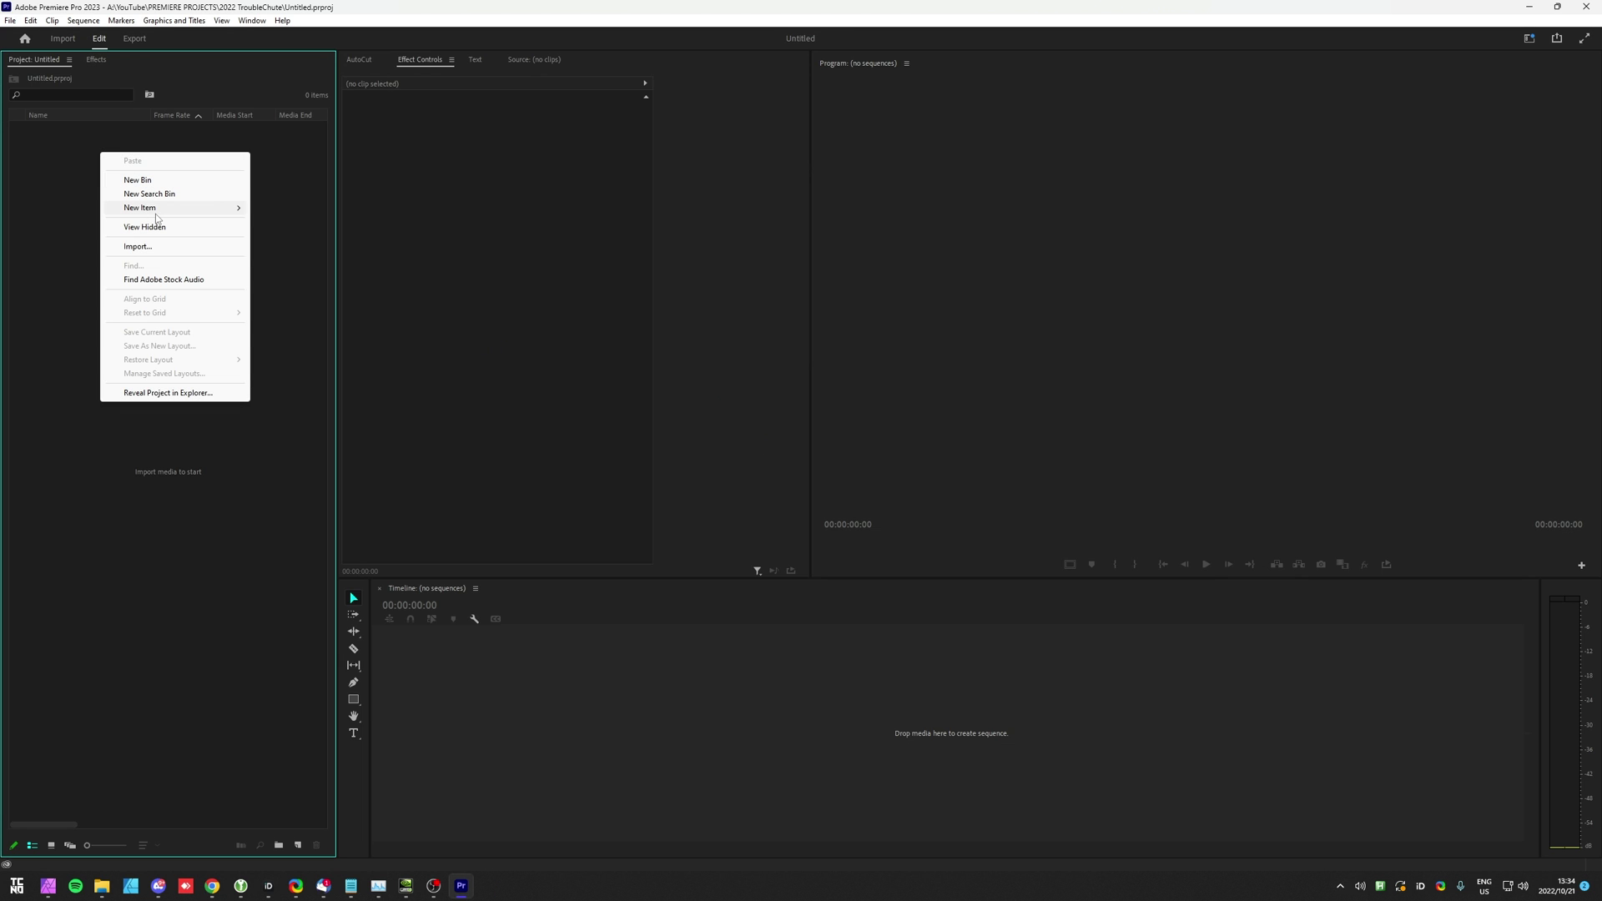
mouse_move(159, 209)
left_click(326, 208)
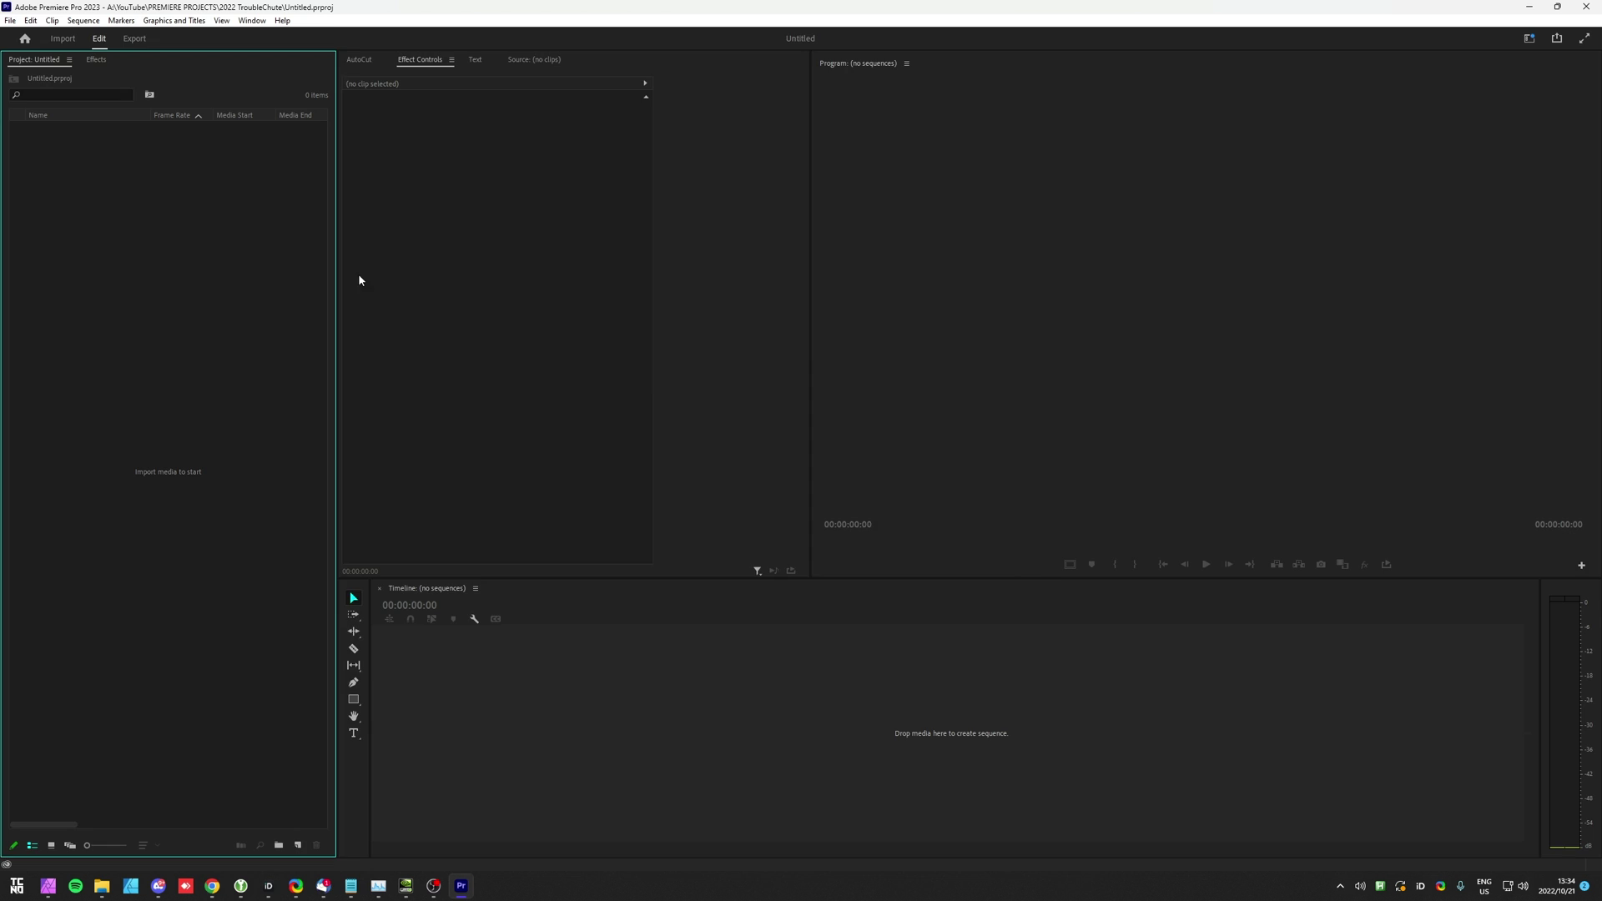
left_click(902, 653)
left_click_drag(1598, 679, 550, 747)
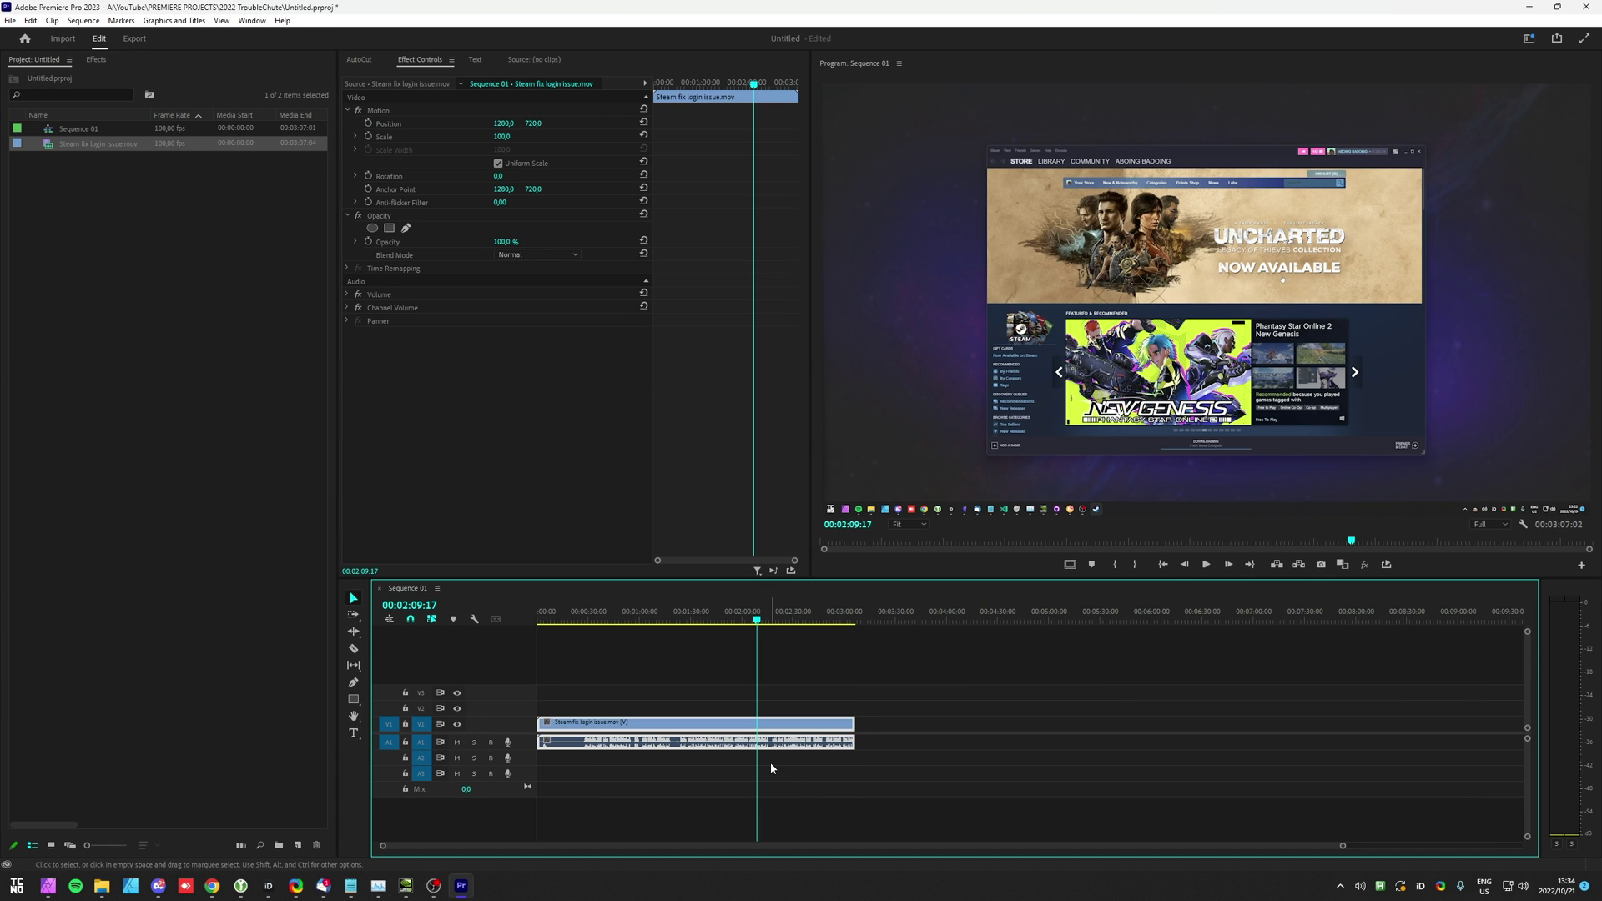
left_click(604, 683)
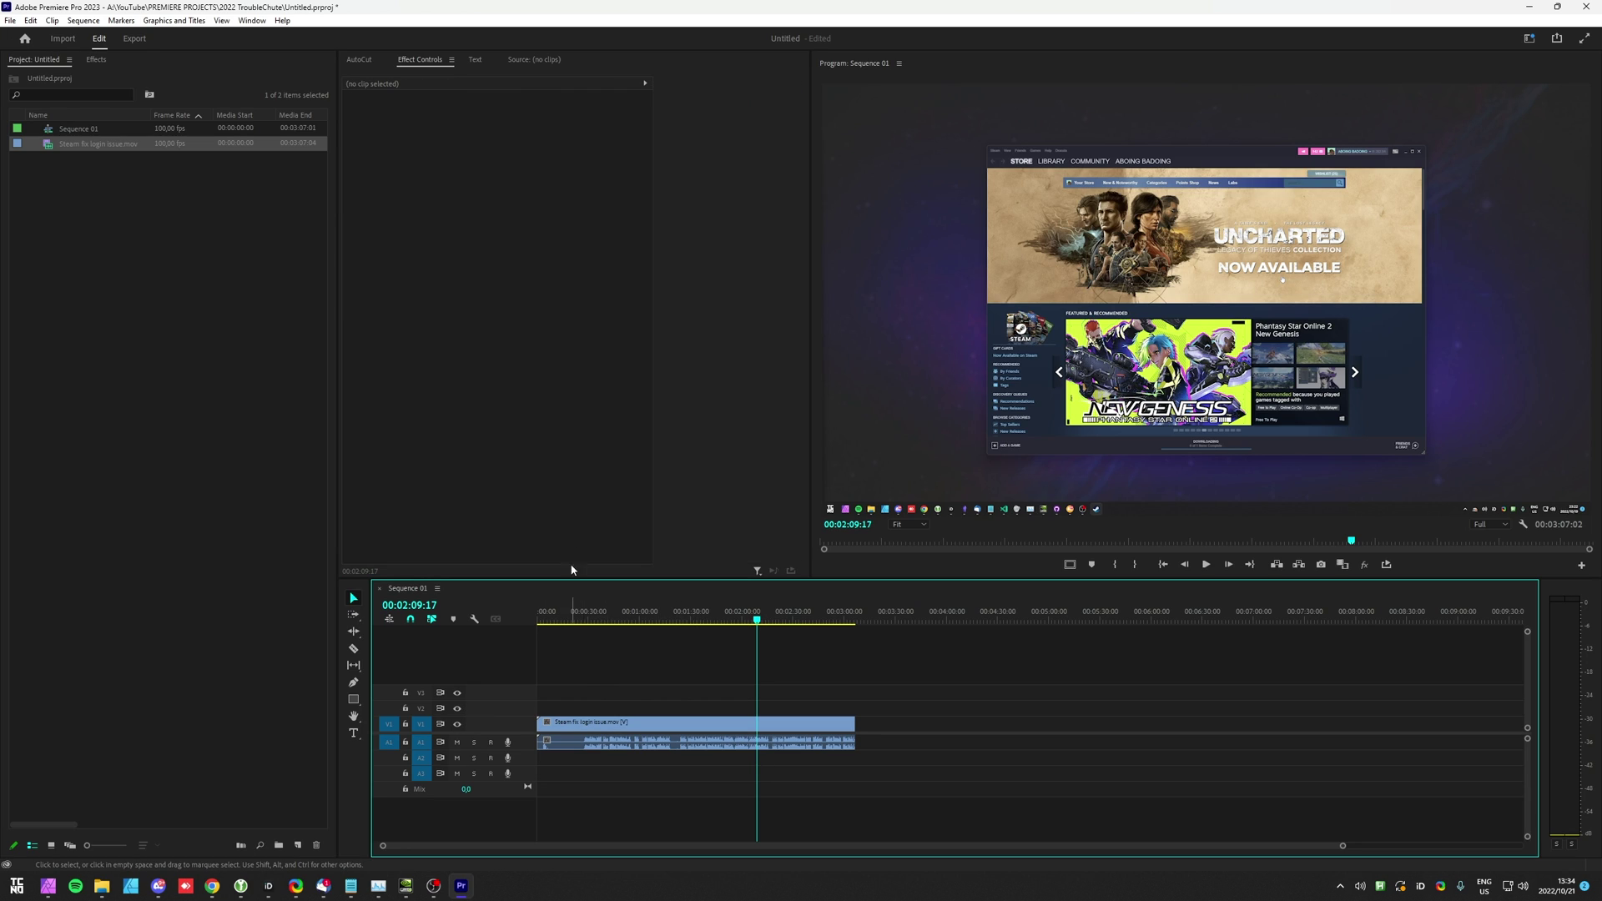
Step: Scan for plug-ins in Preferences > Audio's Plug-In Manager so the Elgato VST3 plug-ins register
left_click(31, 21)
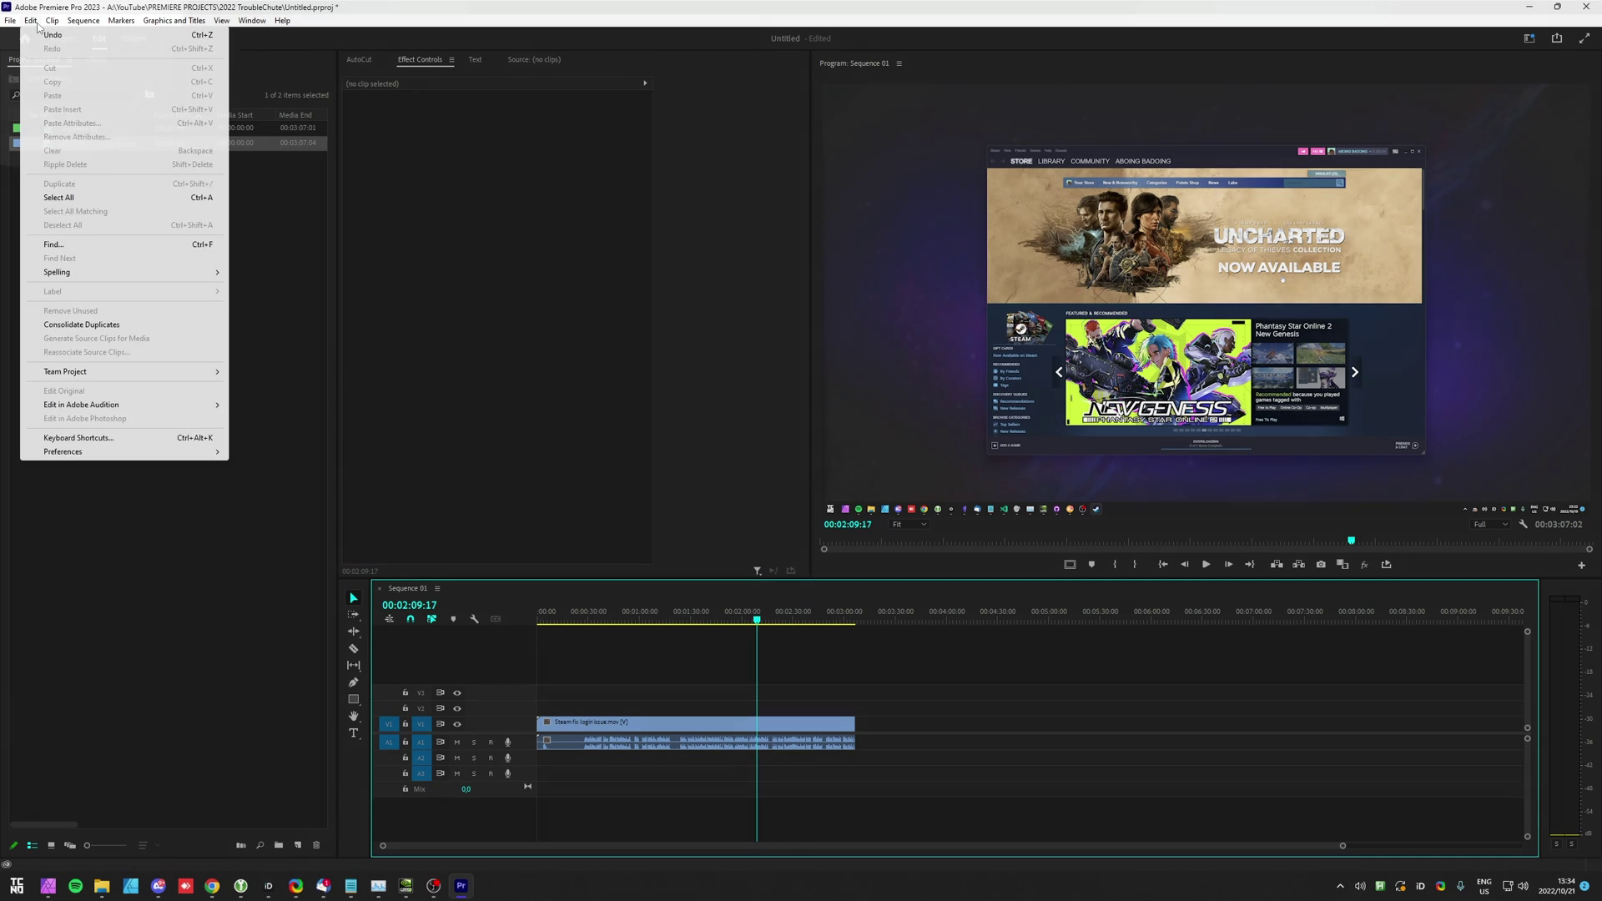
mouse_move(170, 453)
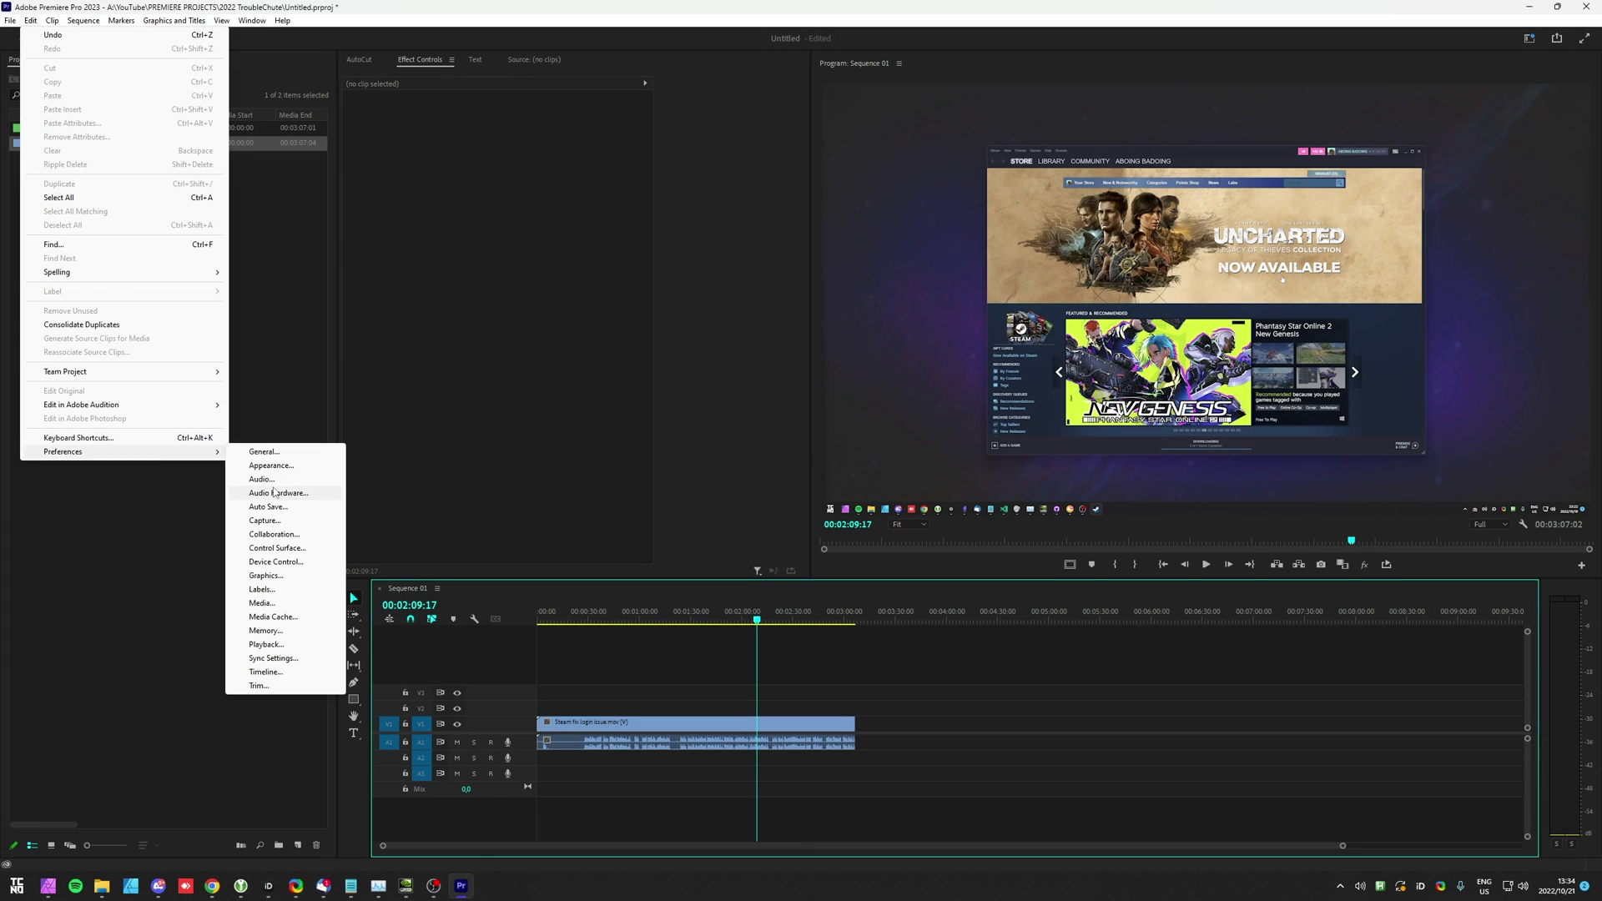
left_click(262, 479)
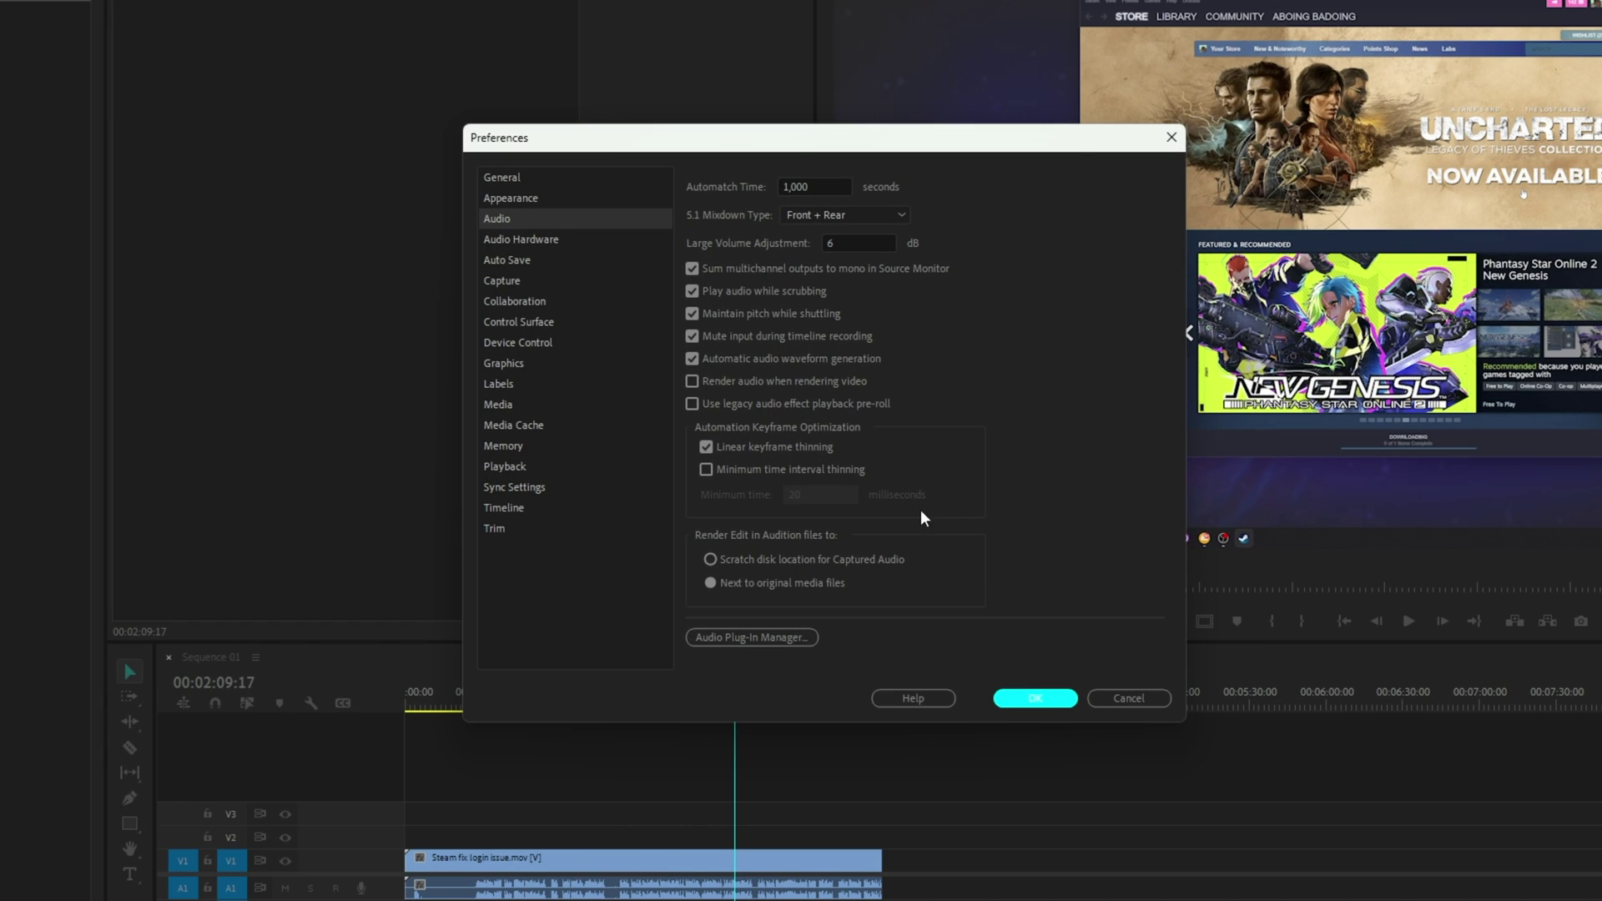
left_click(725, 636)
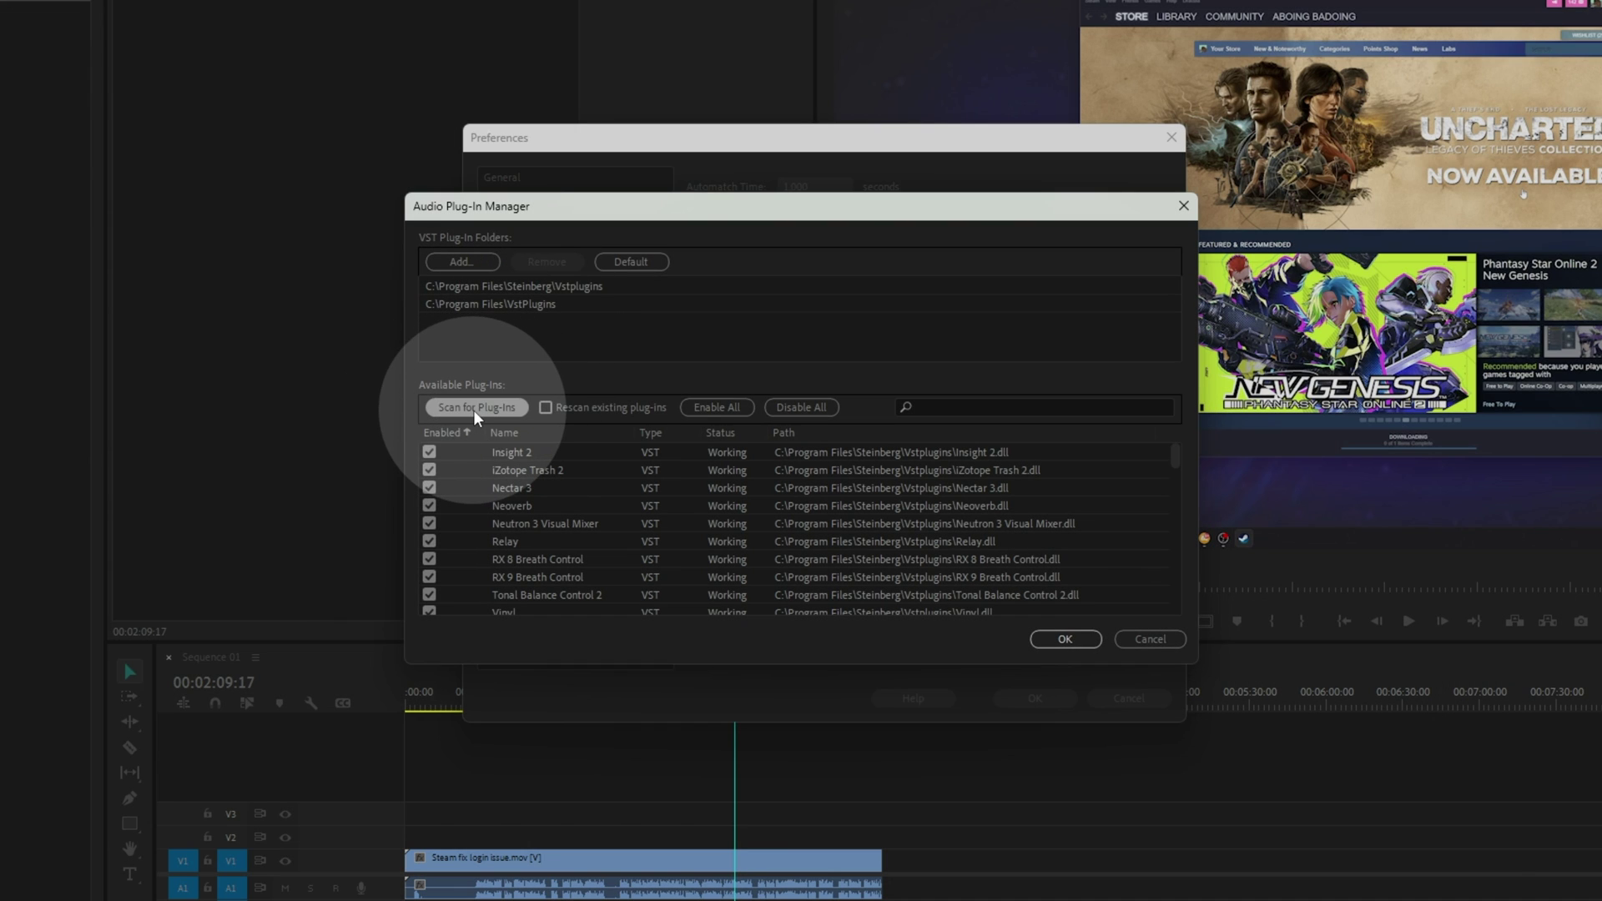
left_click(473, 409)
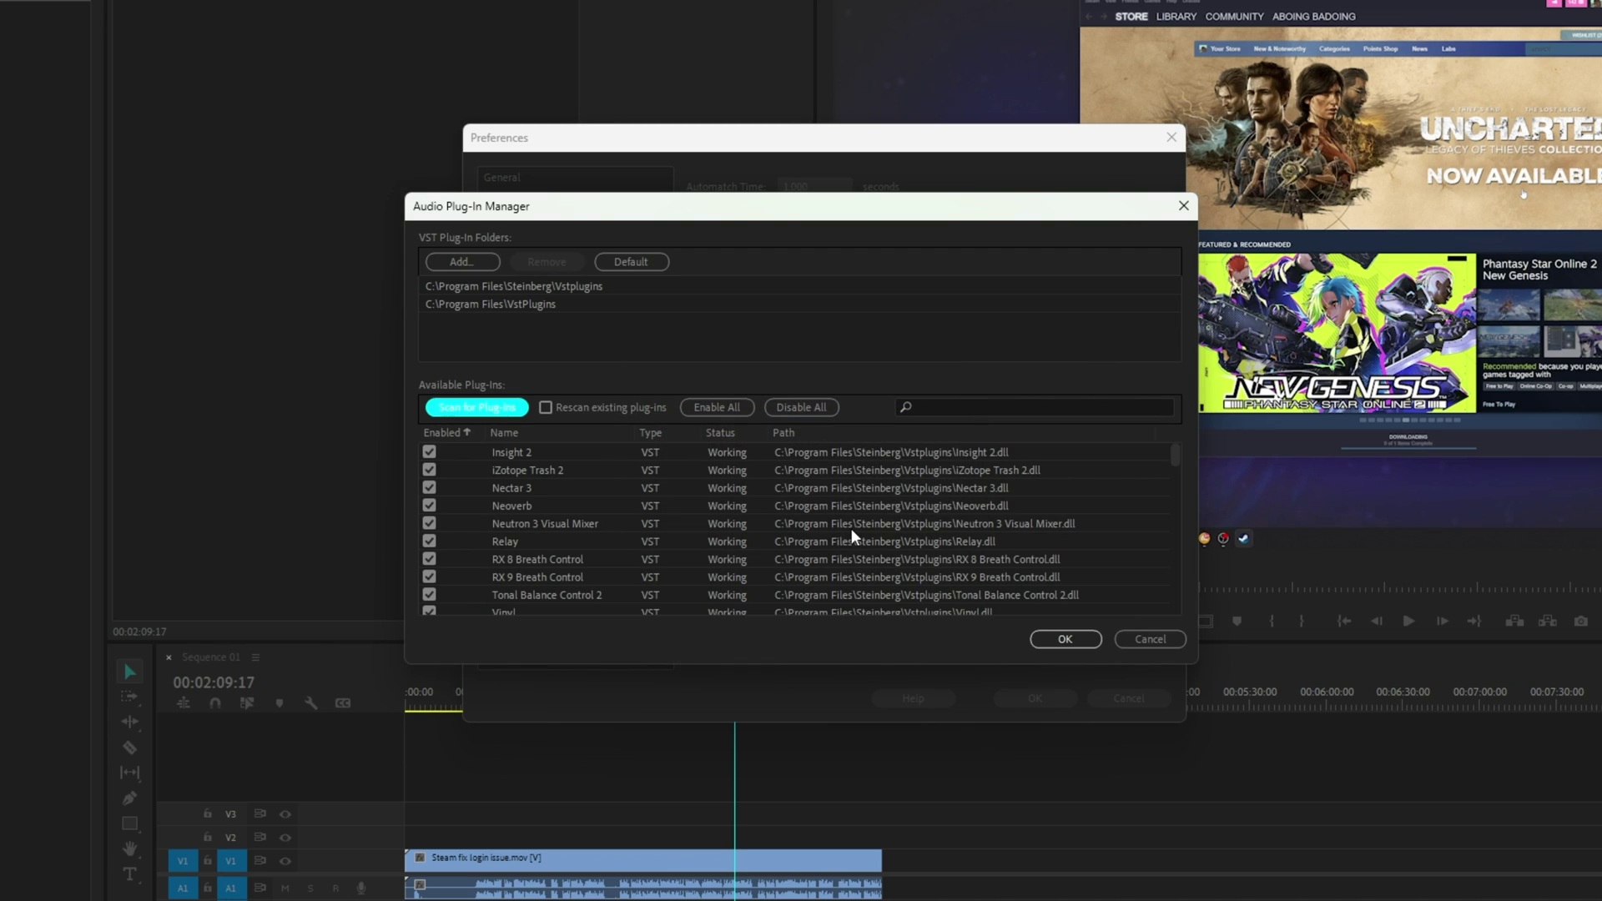
scroll(851, 534, "down", 10)
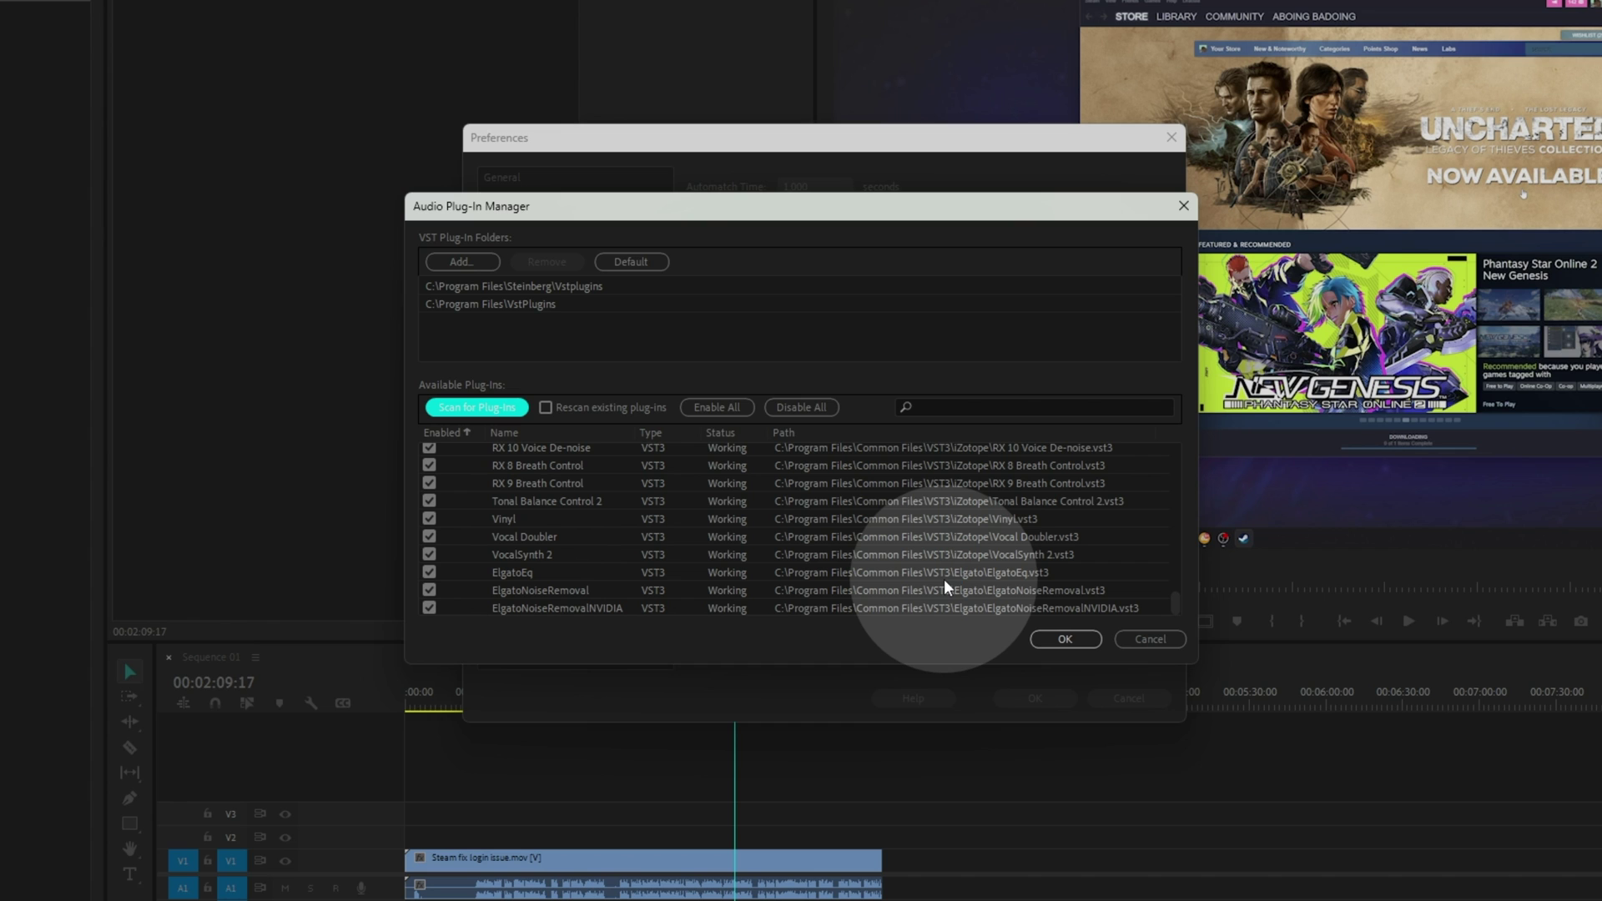
left_click(1064, 640)
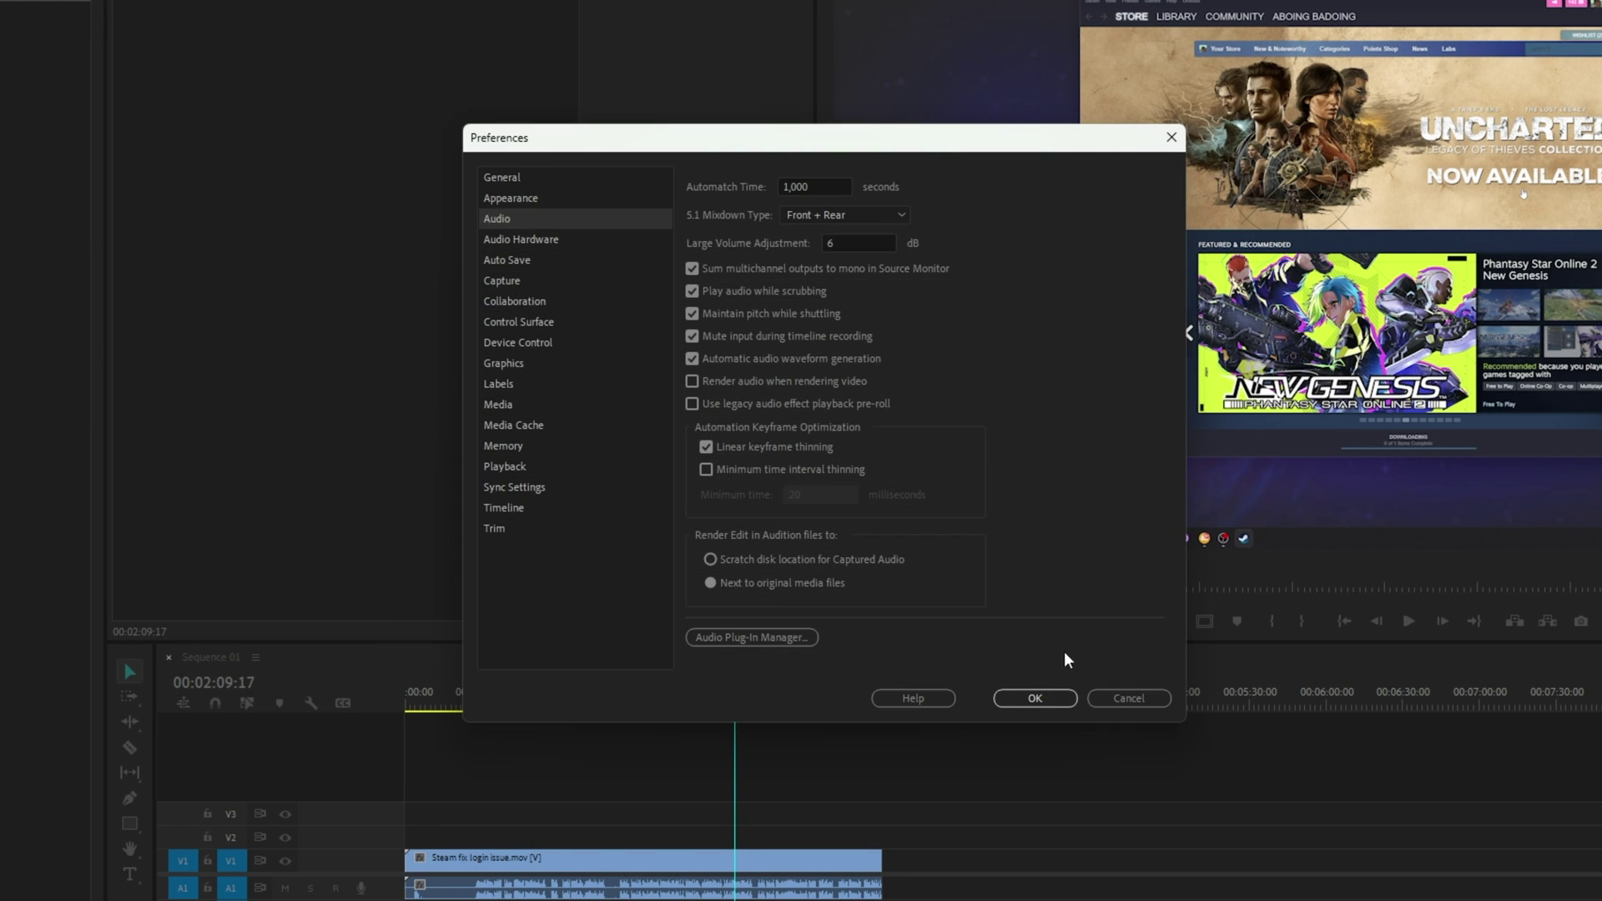
left_click(1032, 698)
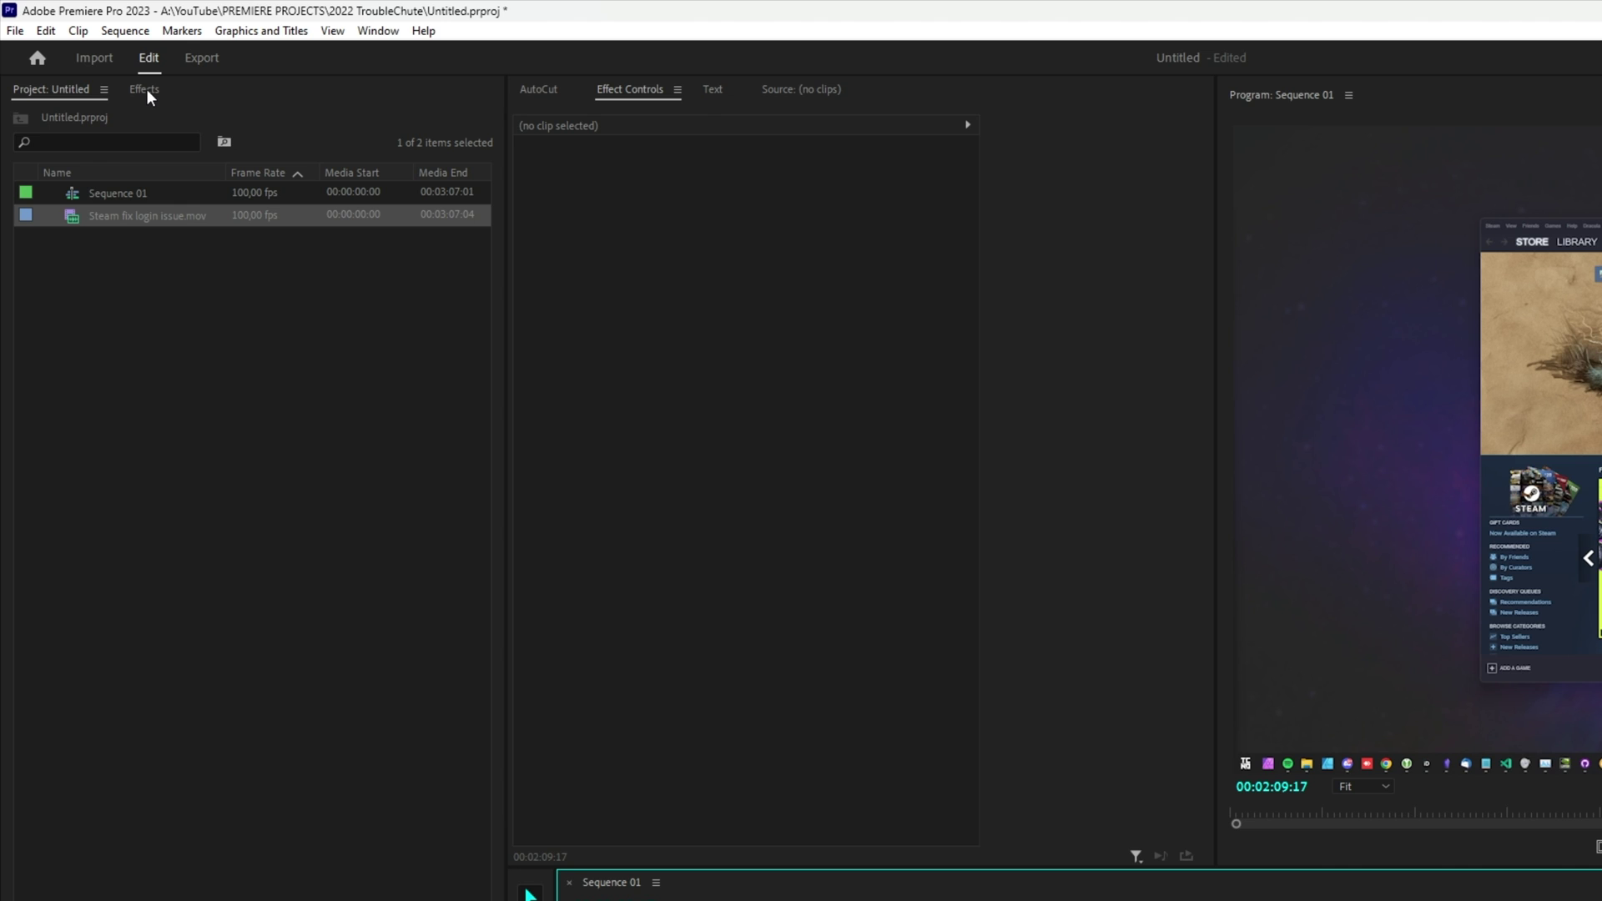
Step: Expand Audio Effects > VST3 > Effect > Elgato and inspect Elgato EQ, Noise Removal and NVIDIA Broadcast Noise Removal
left_click(147, 89)
left_click(12, 176)
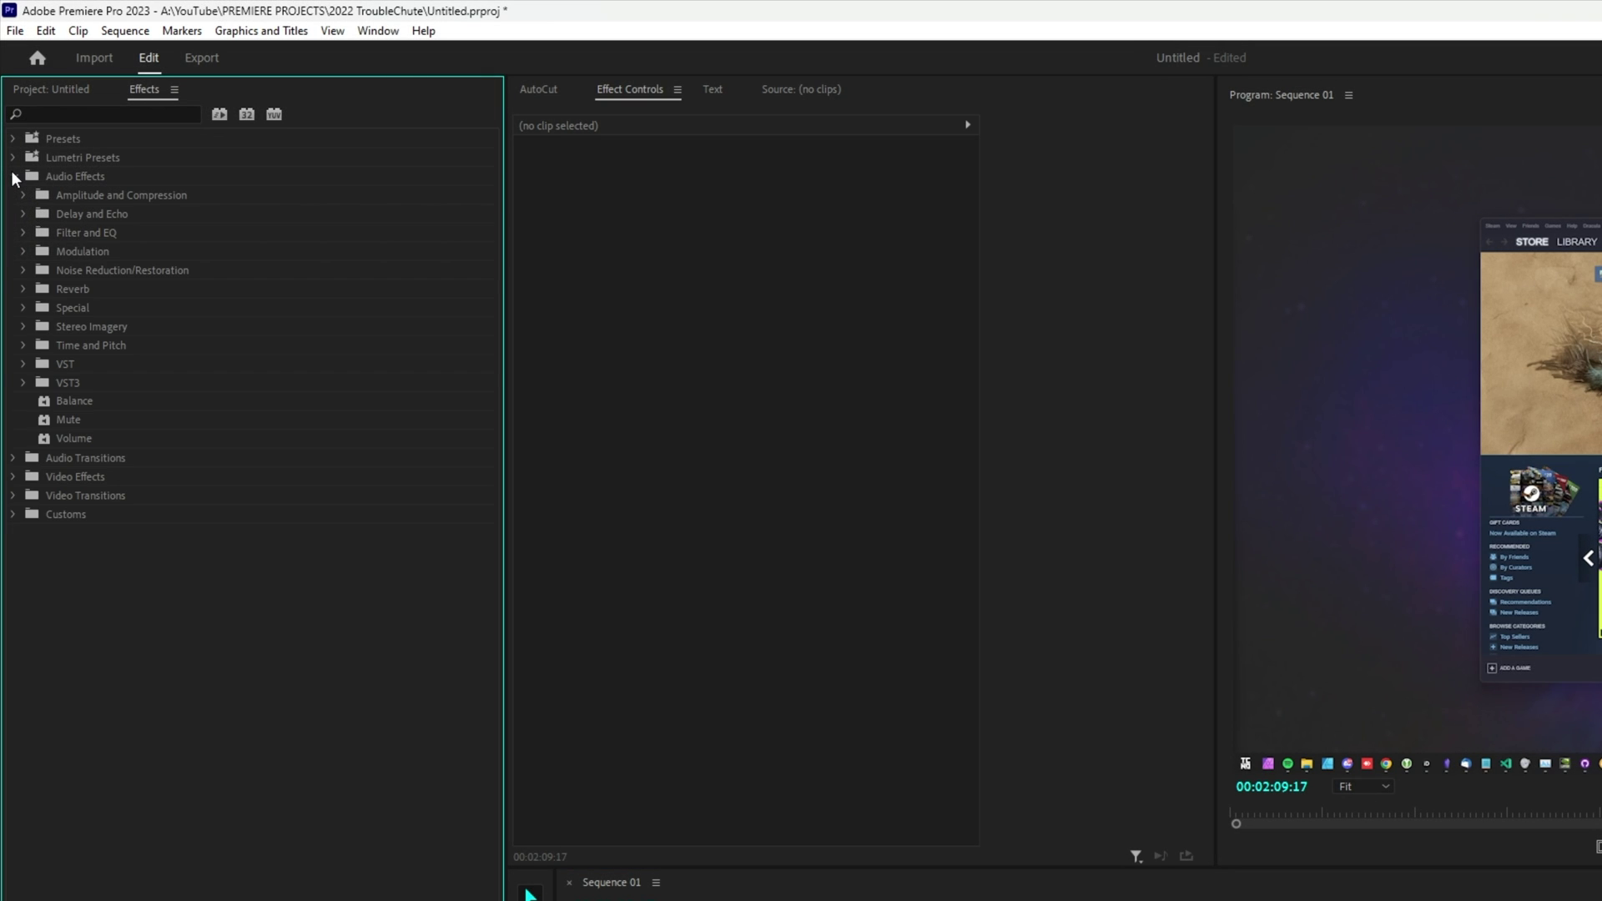
left_click(22, 382)
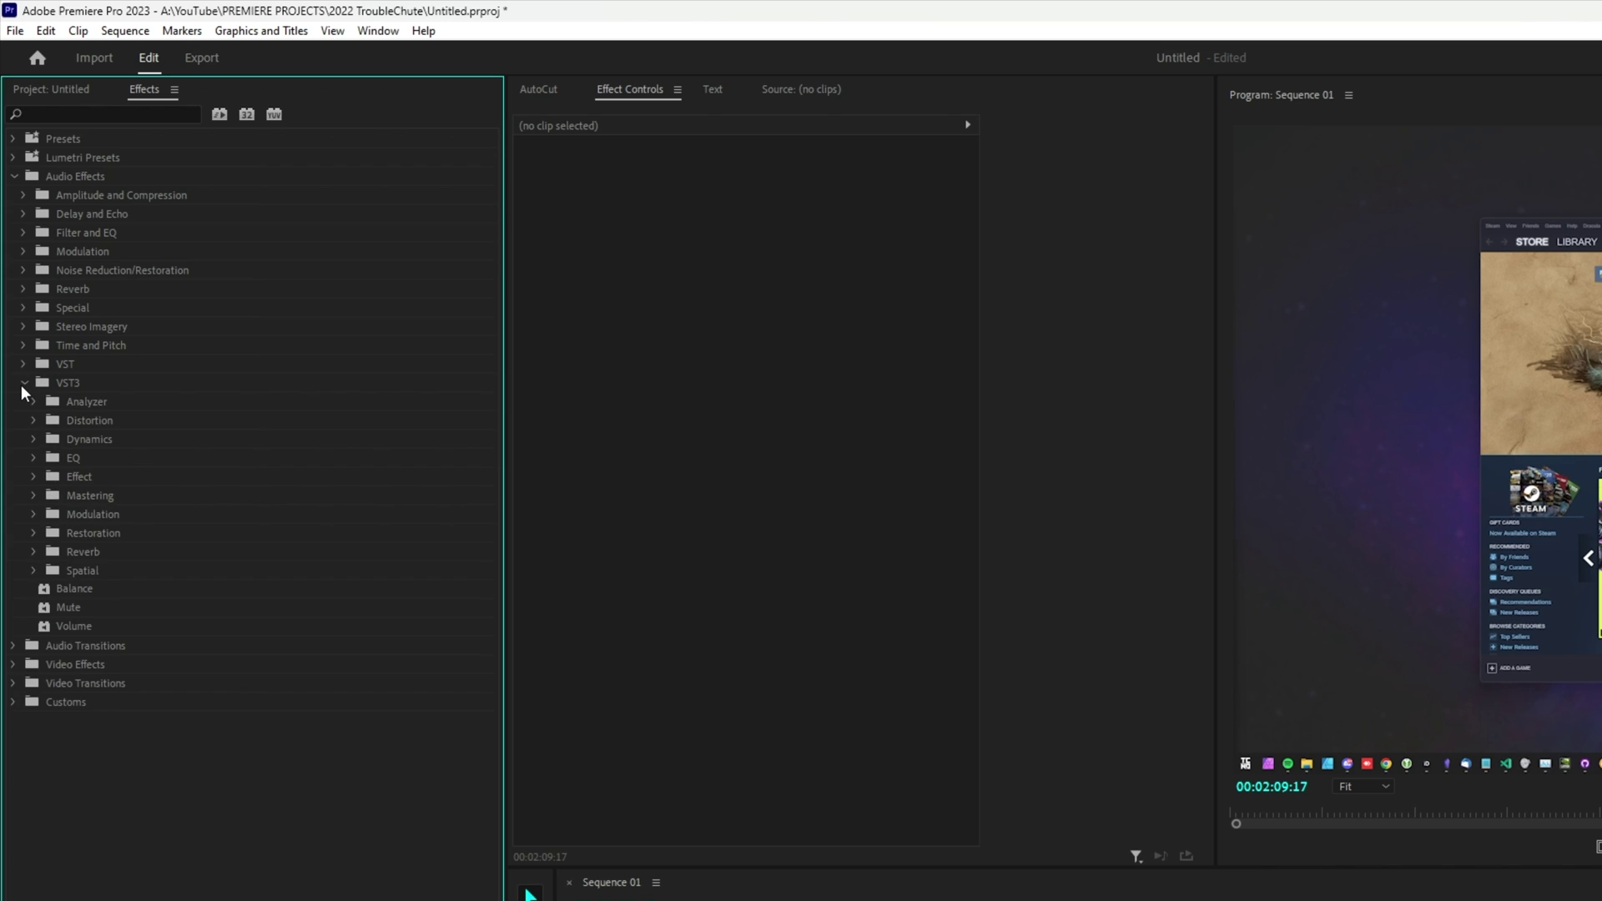
left_click(33, 477)
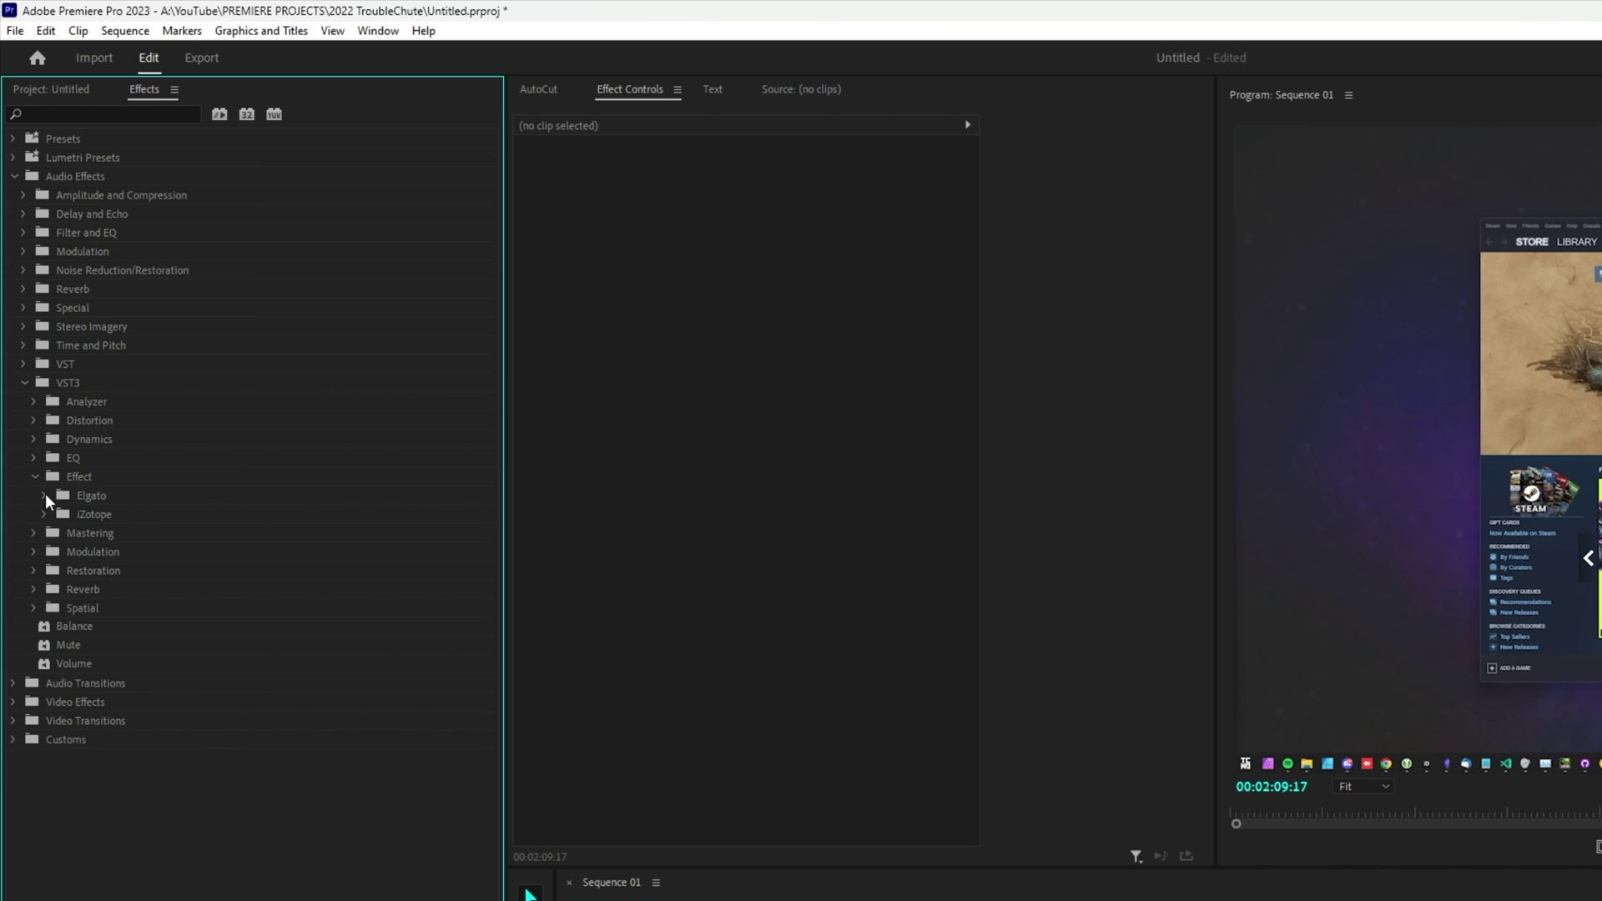
left_click(44, 494)
left_click(114, 516)
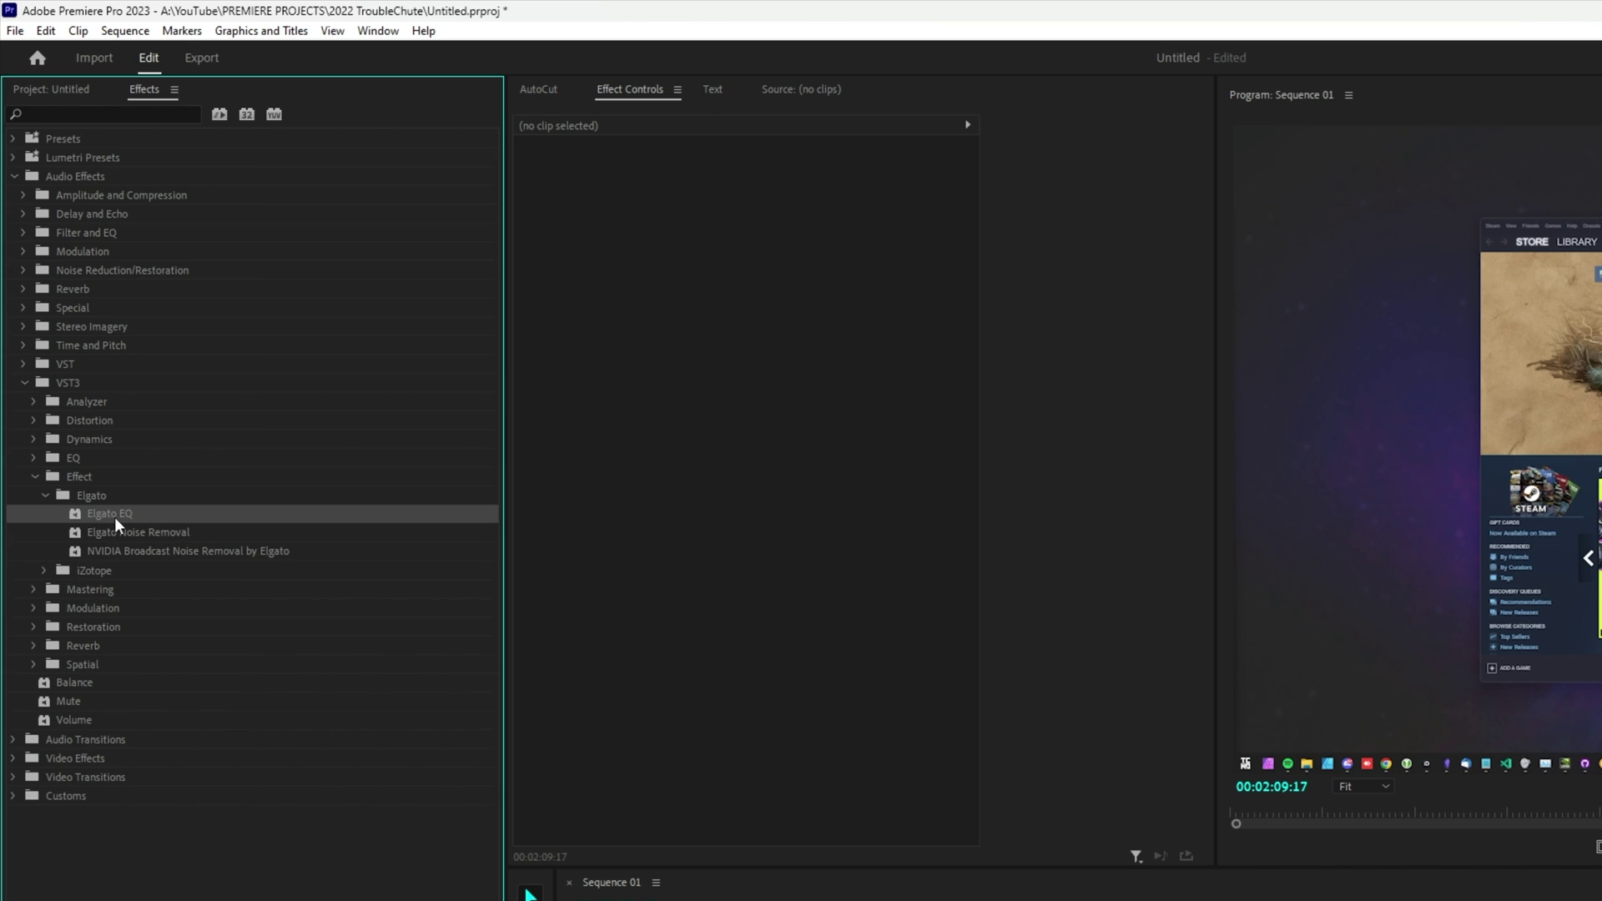
left_click(176, 535)
left_click(180, 555)
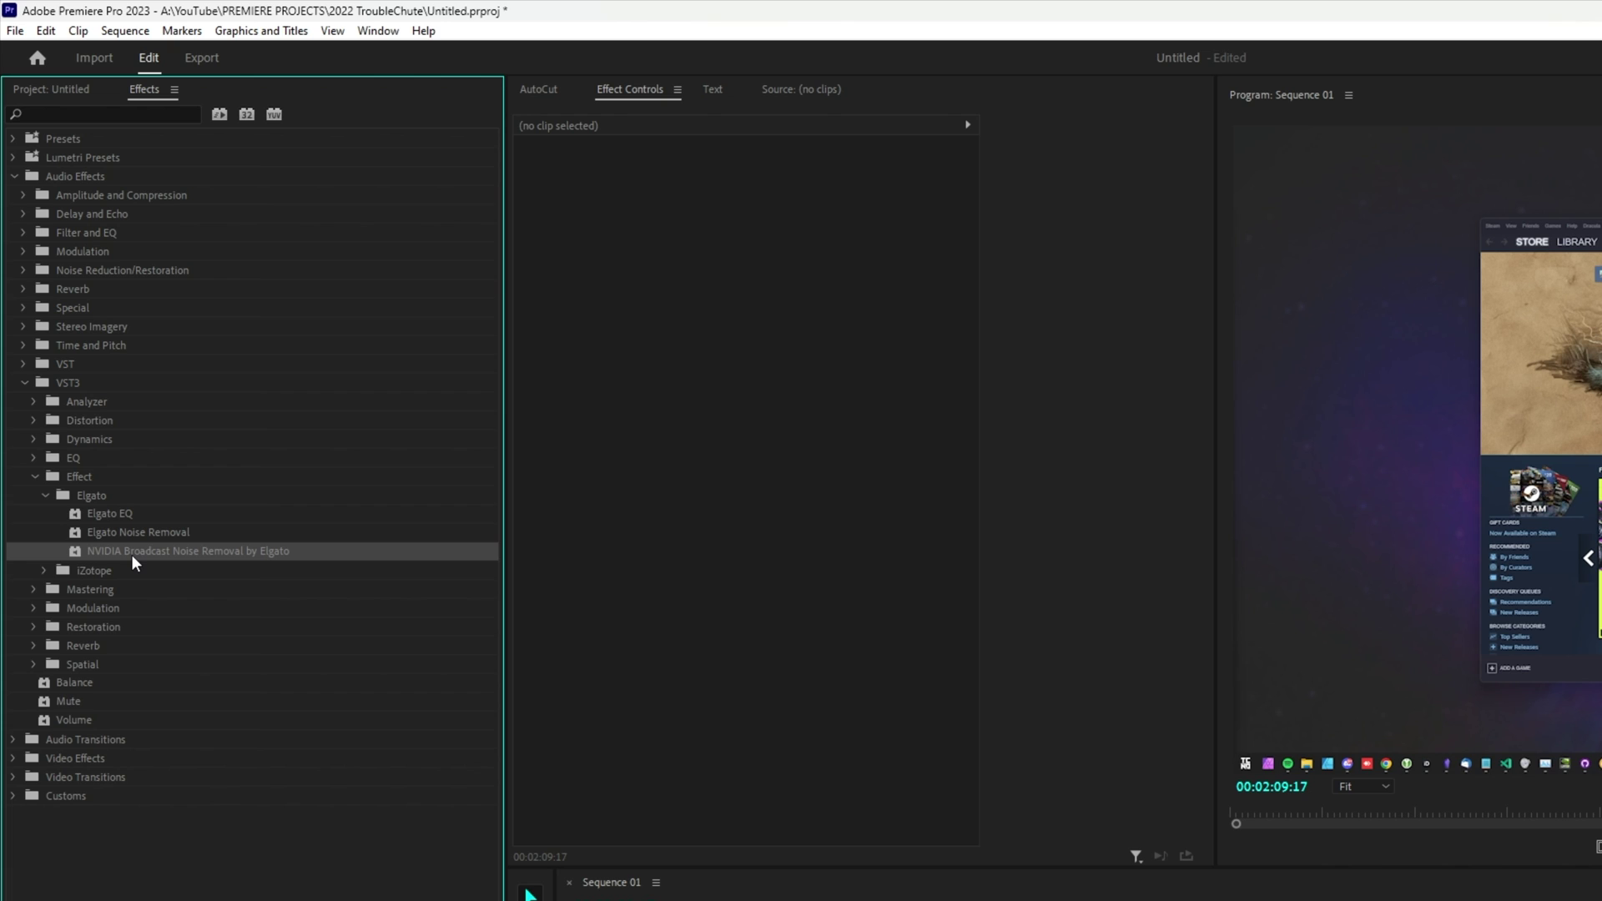
Step: Apply NVIDIA Broadcast Noise Removal by Elgato to the A1 clip and toggle it off and on
left_click_drag(128, 553, 1150, 900)
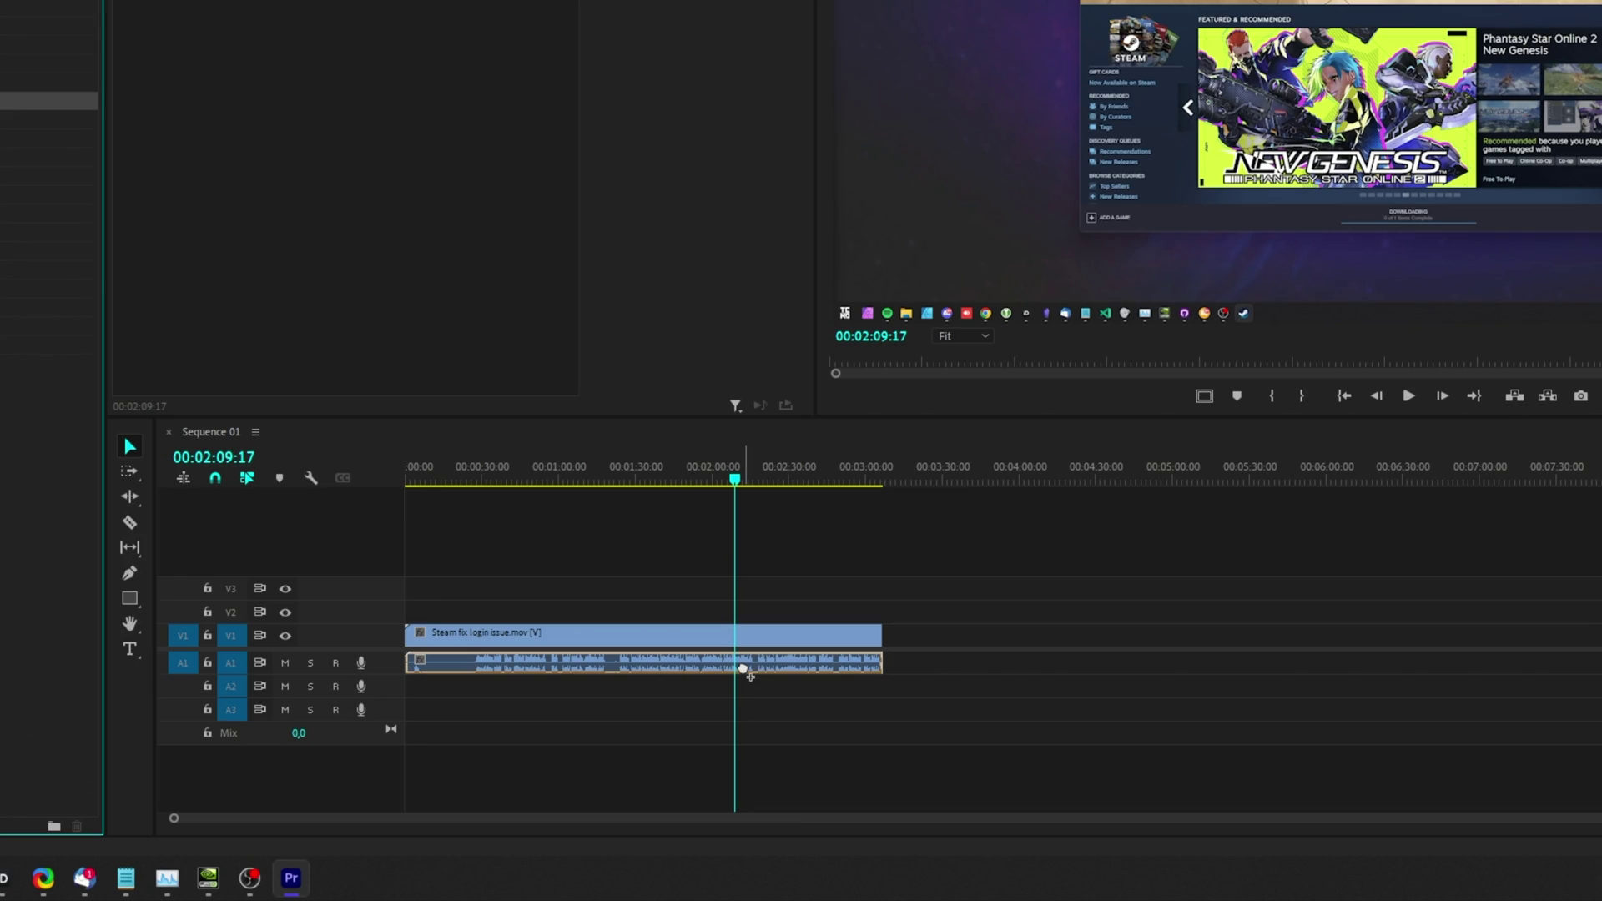
left_click_drag(742, 667, 742, 668)
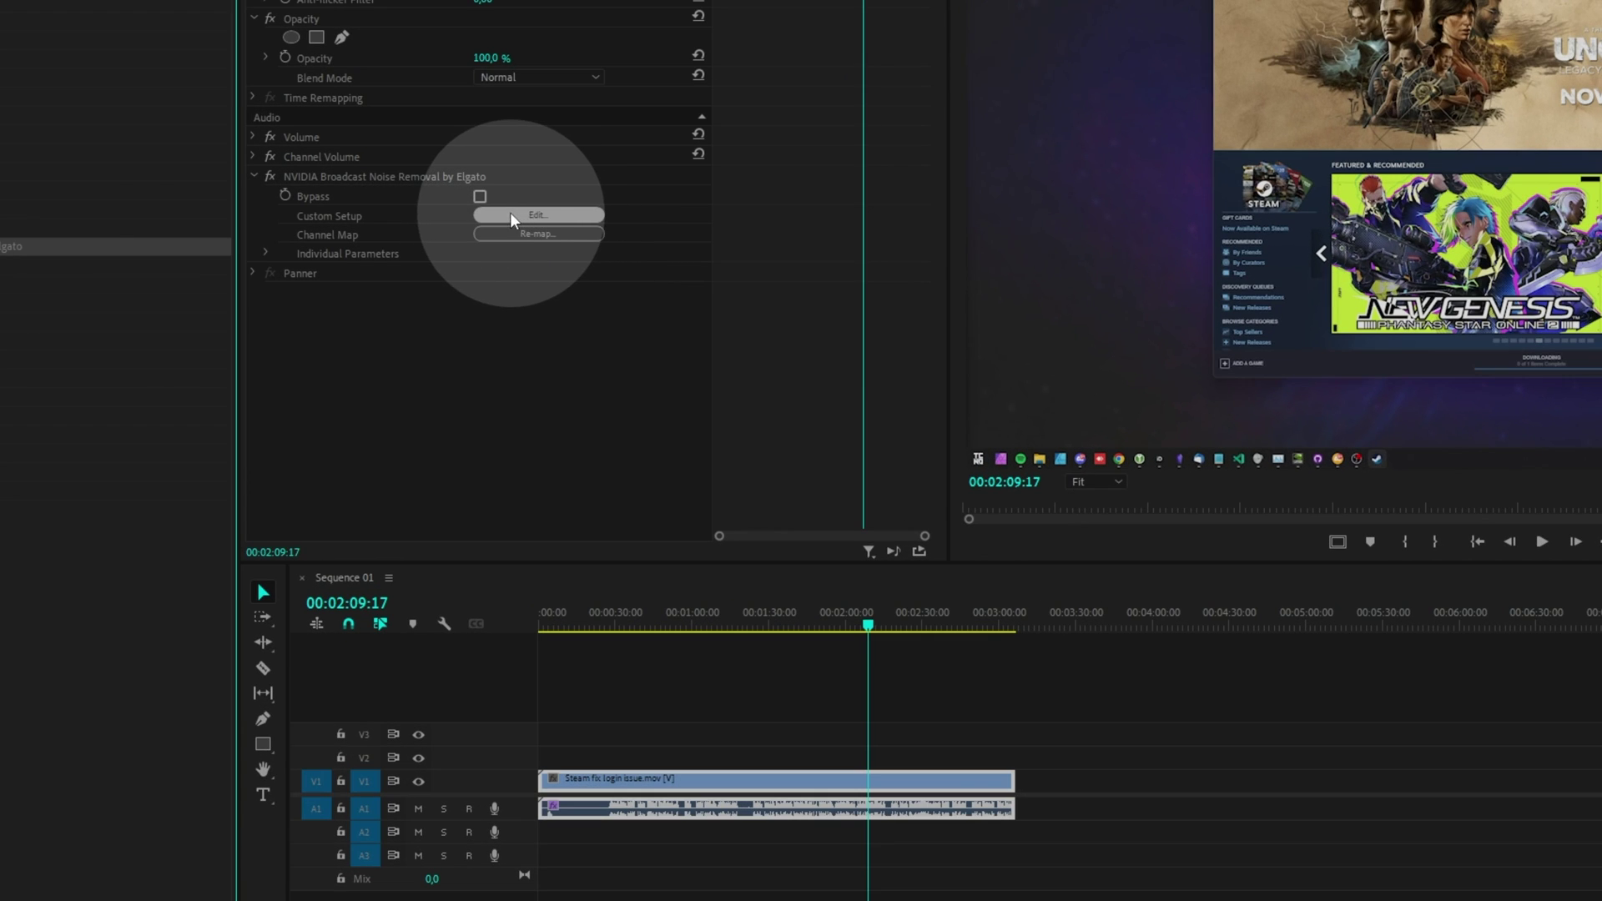
left_click(538, 215)
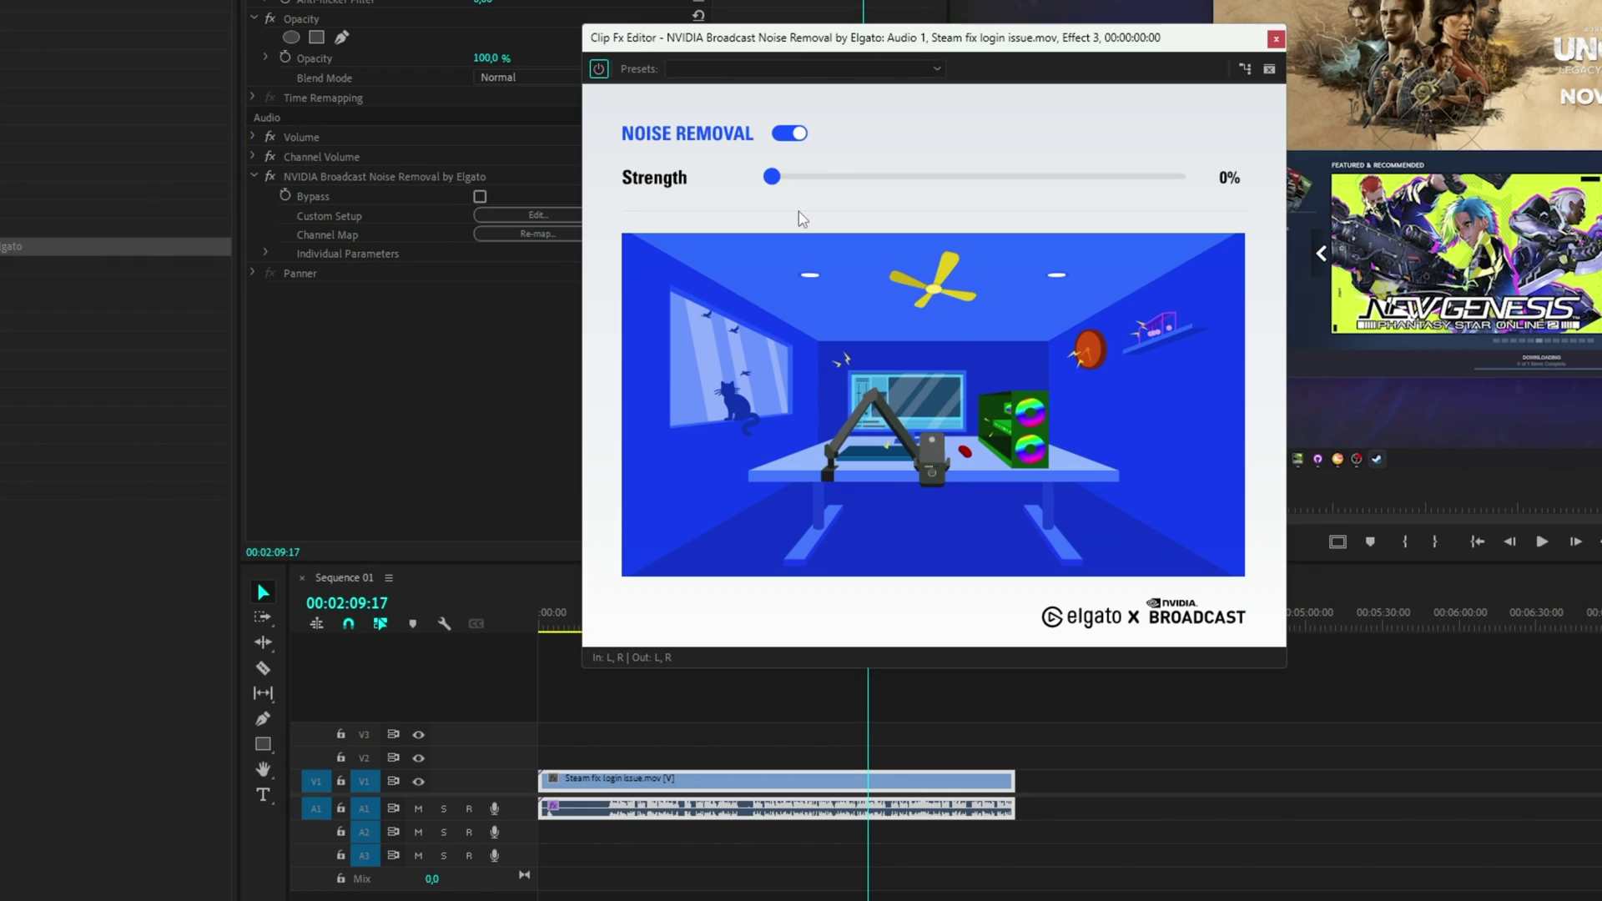
left_click(793, 136)
left_click(791, 134)
Step: Set the noise removal Strength to 61% and close the effect editor
left_click_drag(772, 176, 1202, 240)
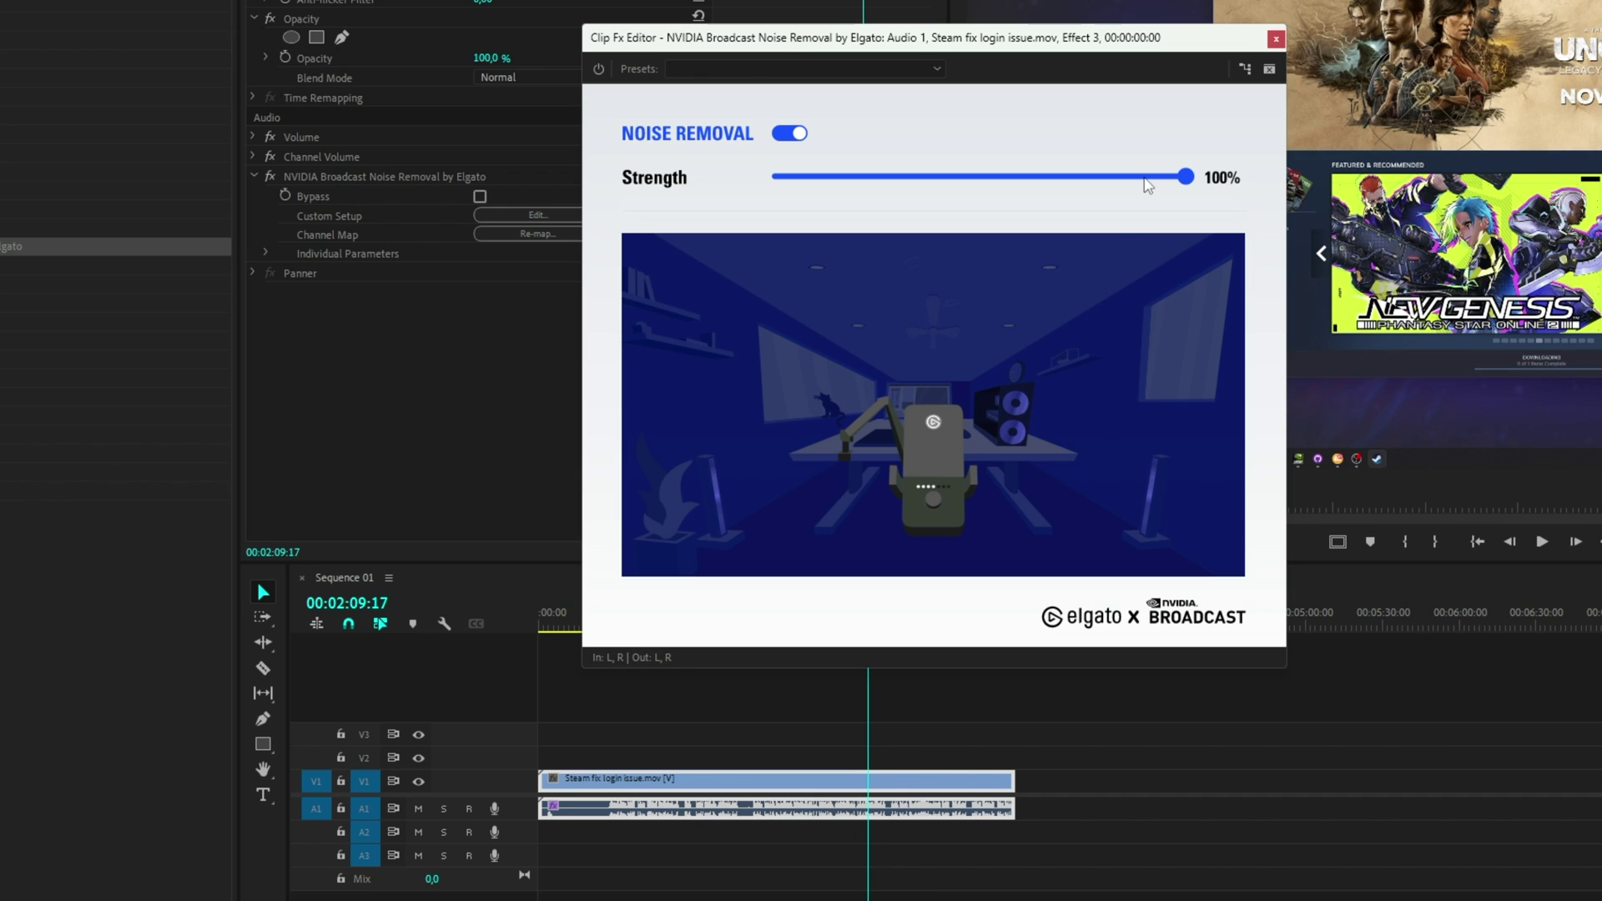
left_click_drag(1185, 177, 1033, 193)
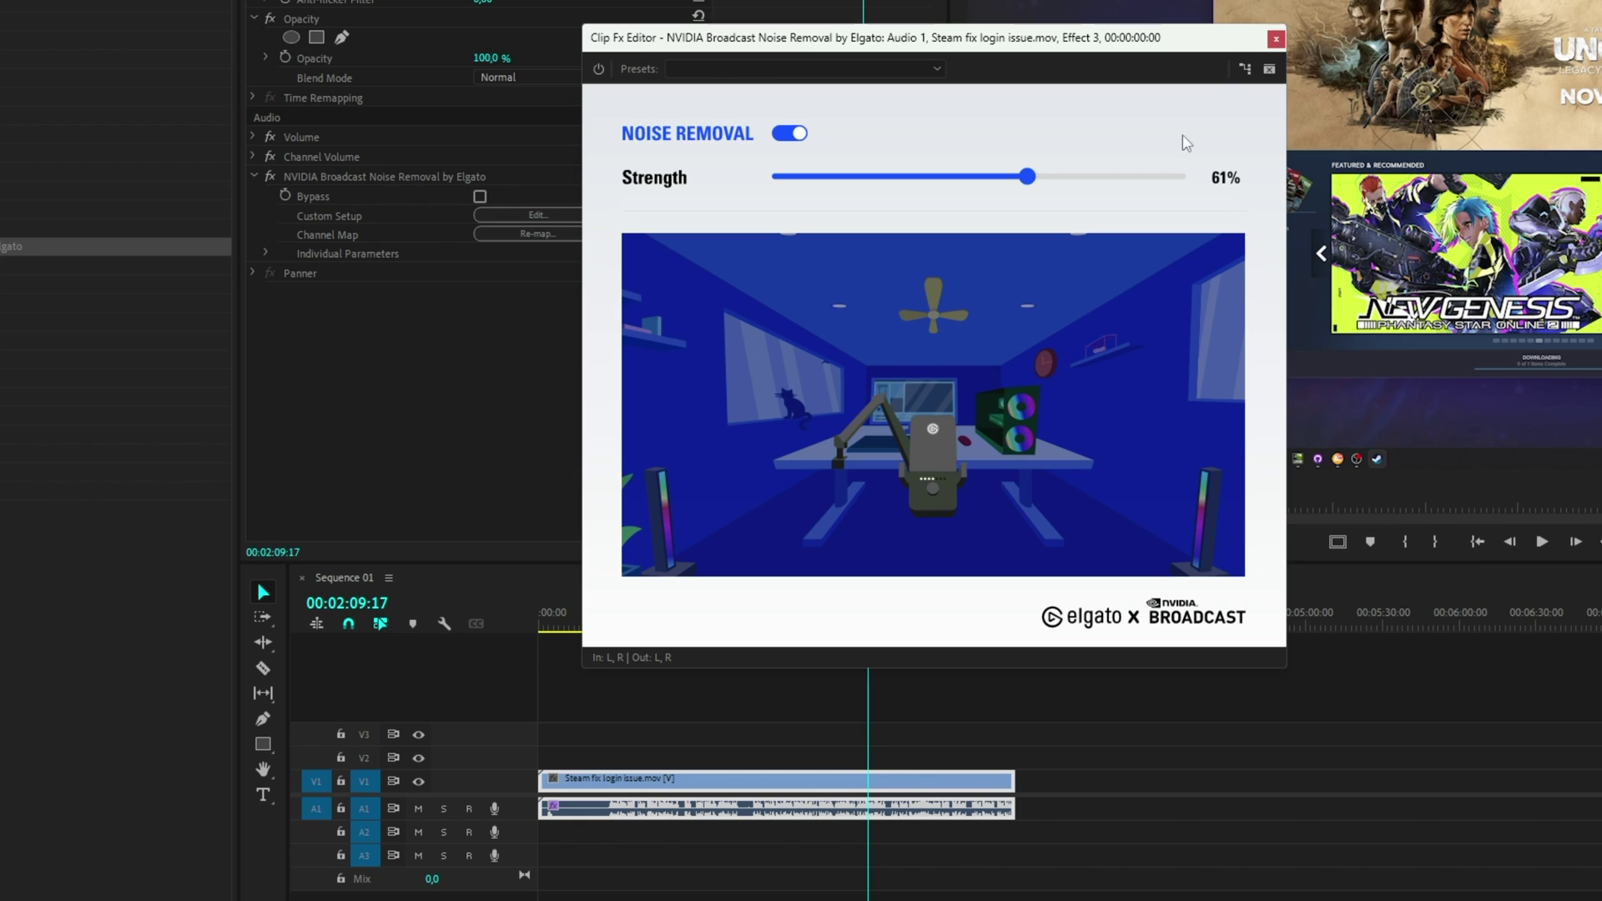
left_click(1276, 38)
left_click(388, 174)
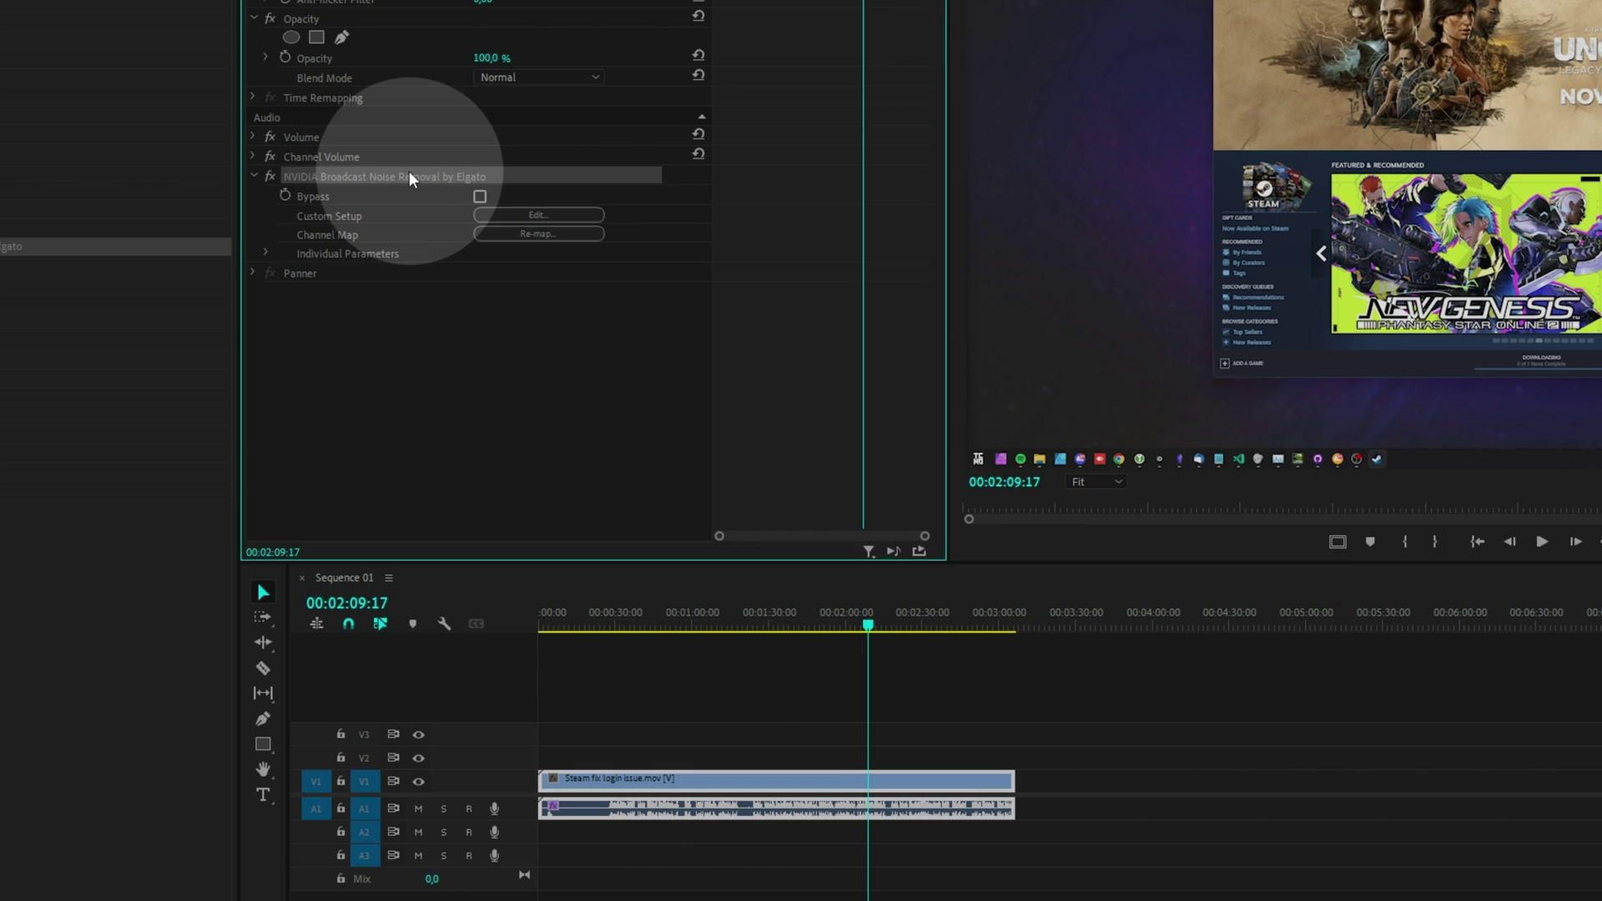
Step: Delete the NVIDIA noise removal effect from the clip, then restore it with Ctrl+Z
left_click(390, 179)
key("Delete")
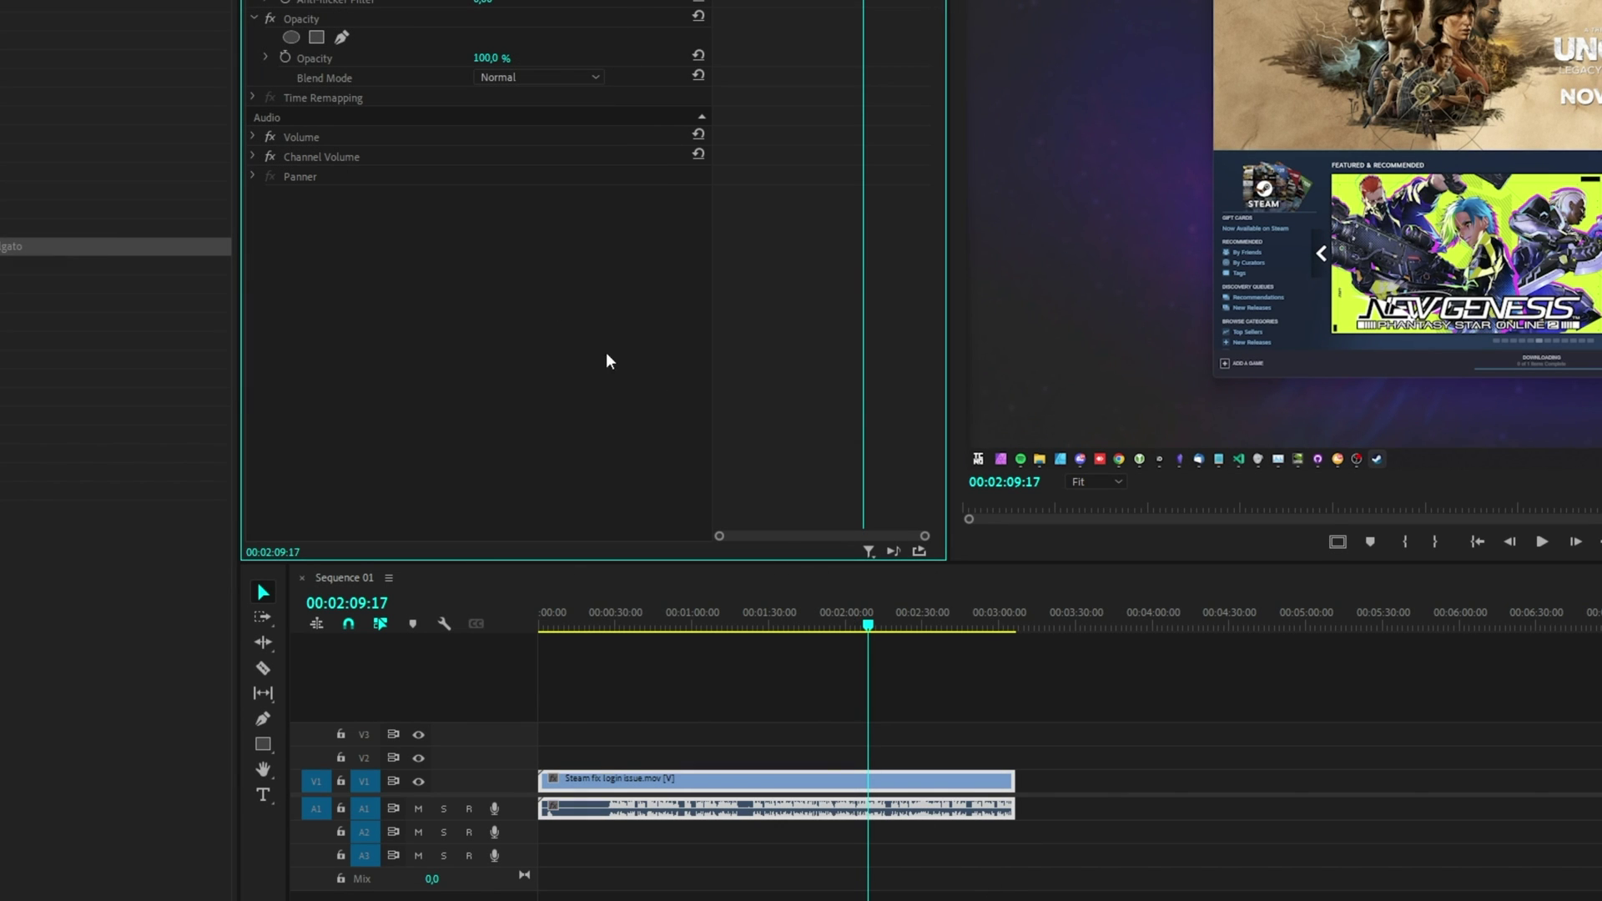
key("ctrl+z")
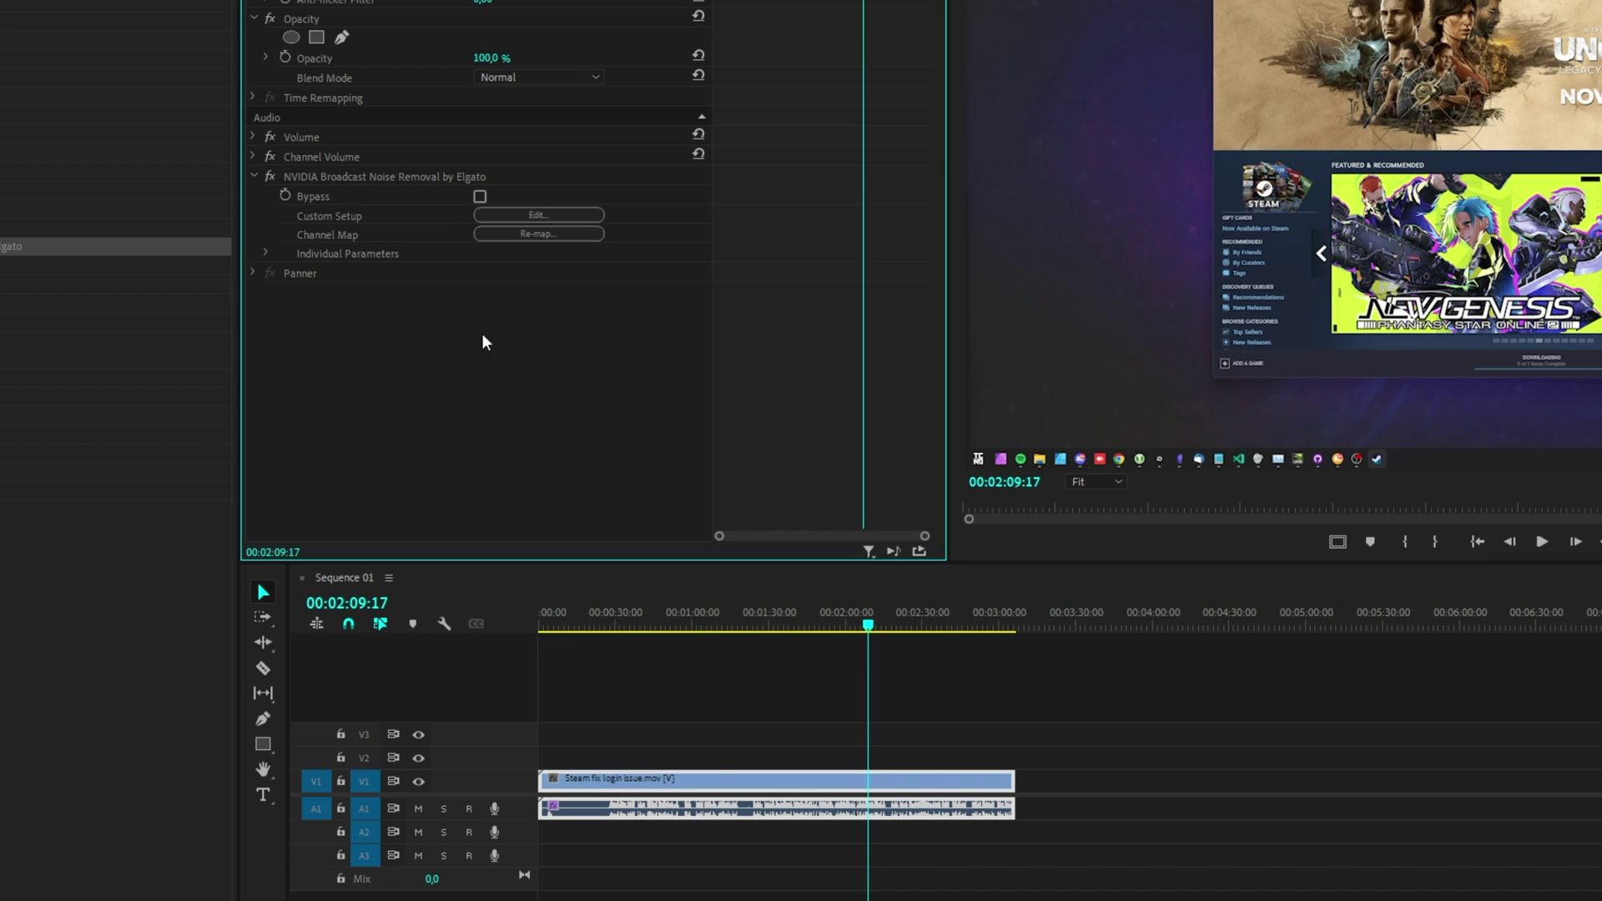
Step: Recheck the effect's settings, close Premiere Pro, and load Steam fix login issue.mov into Audition
left_click(524, 210)
left_click(1265, 35)
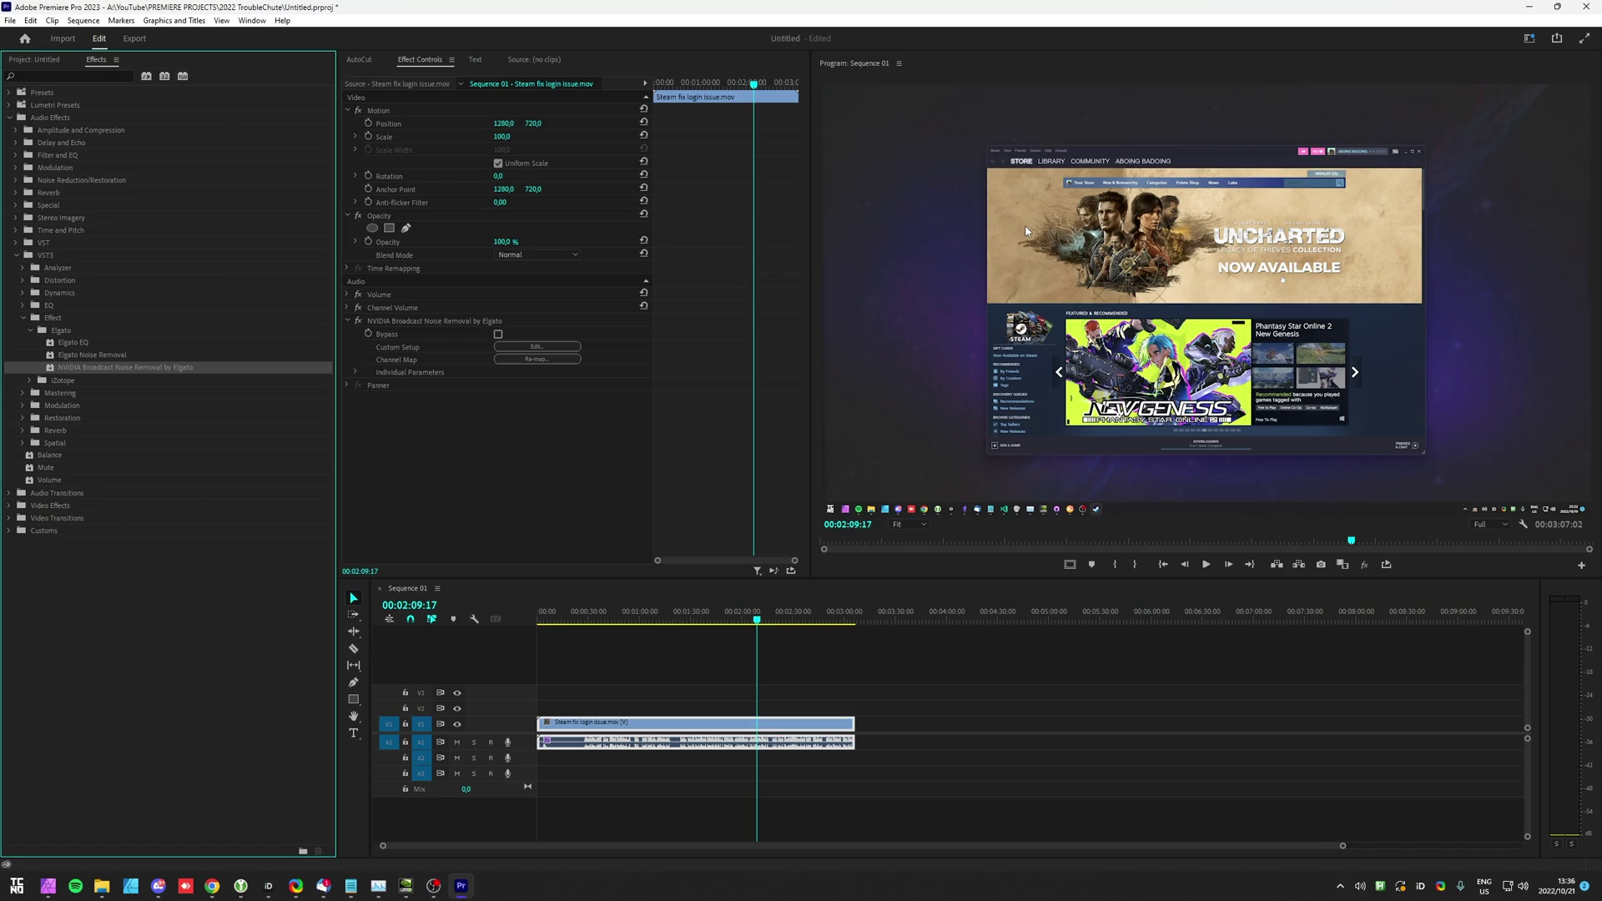
left_click(1586, 6)
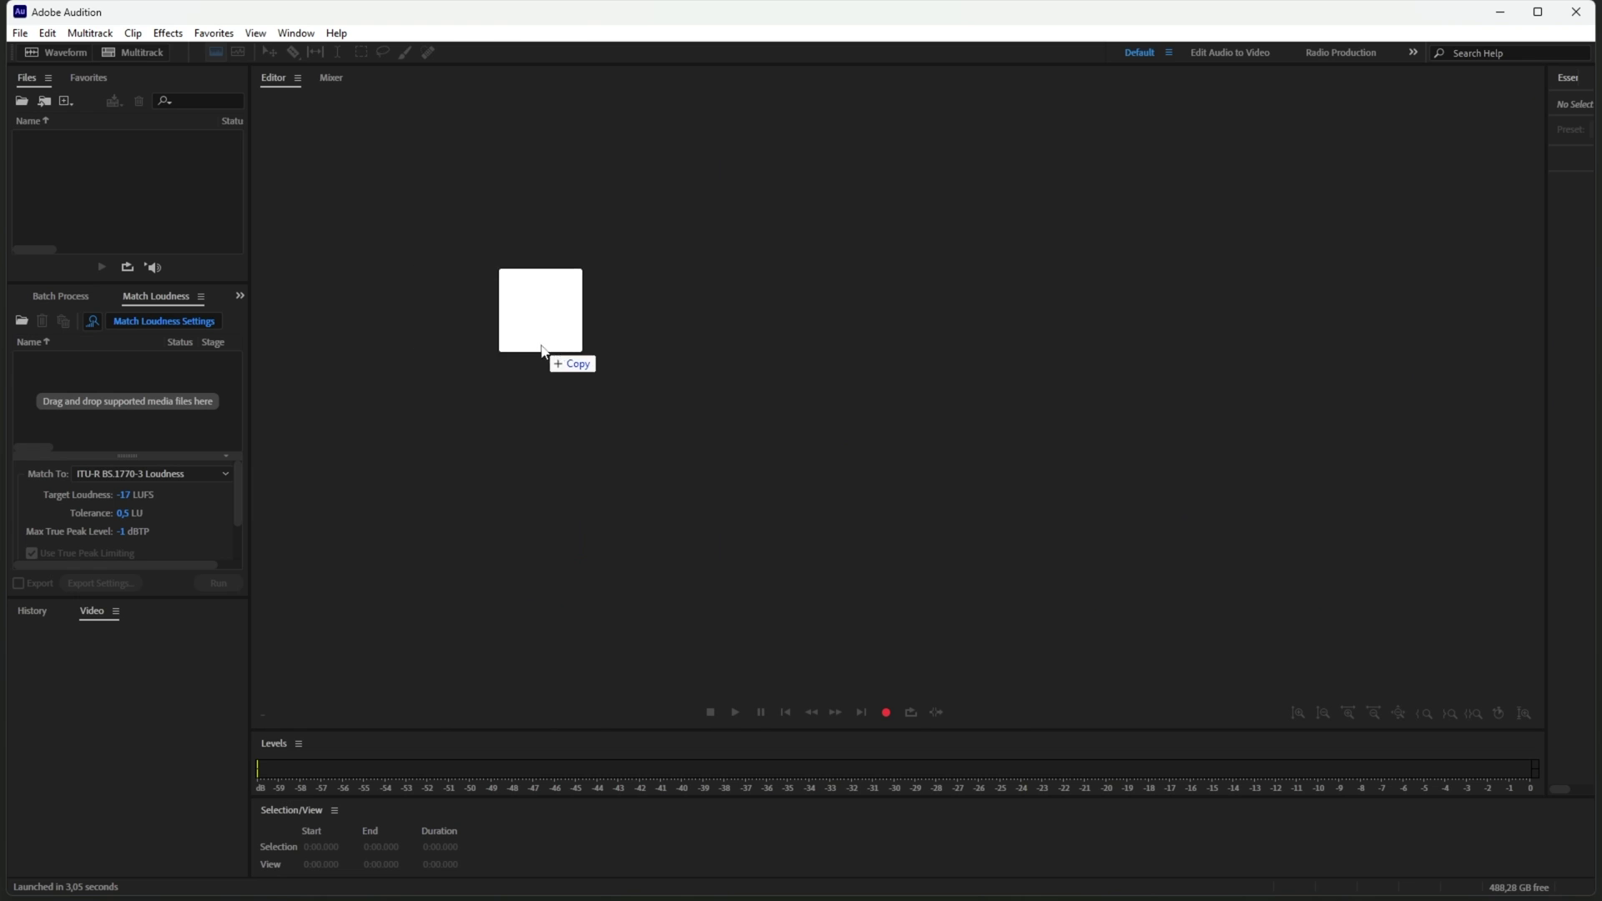
mouse_move(544, 347)
left_mouse_down()
mouse_move(508, 319)
mouse_move(534, 351)
left_mouse_up()
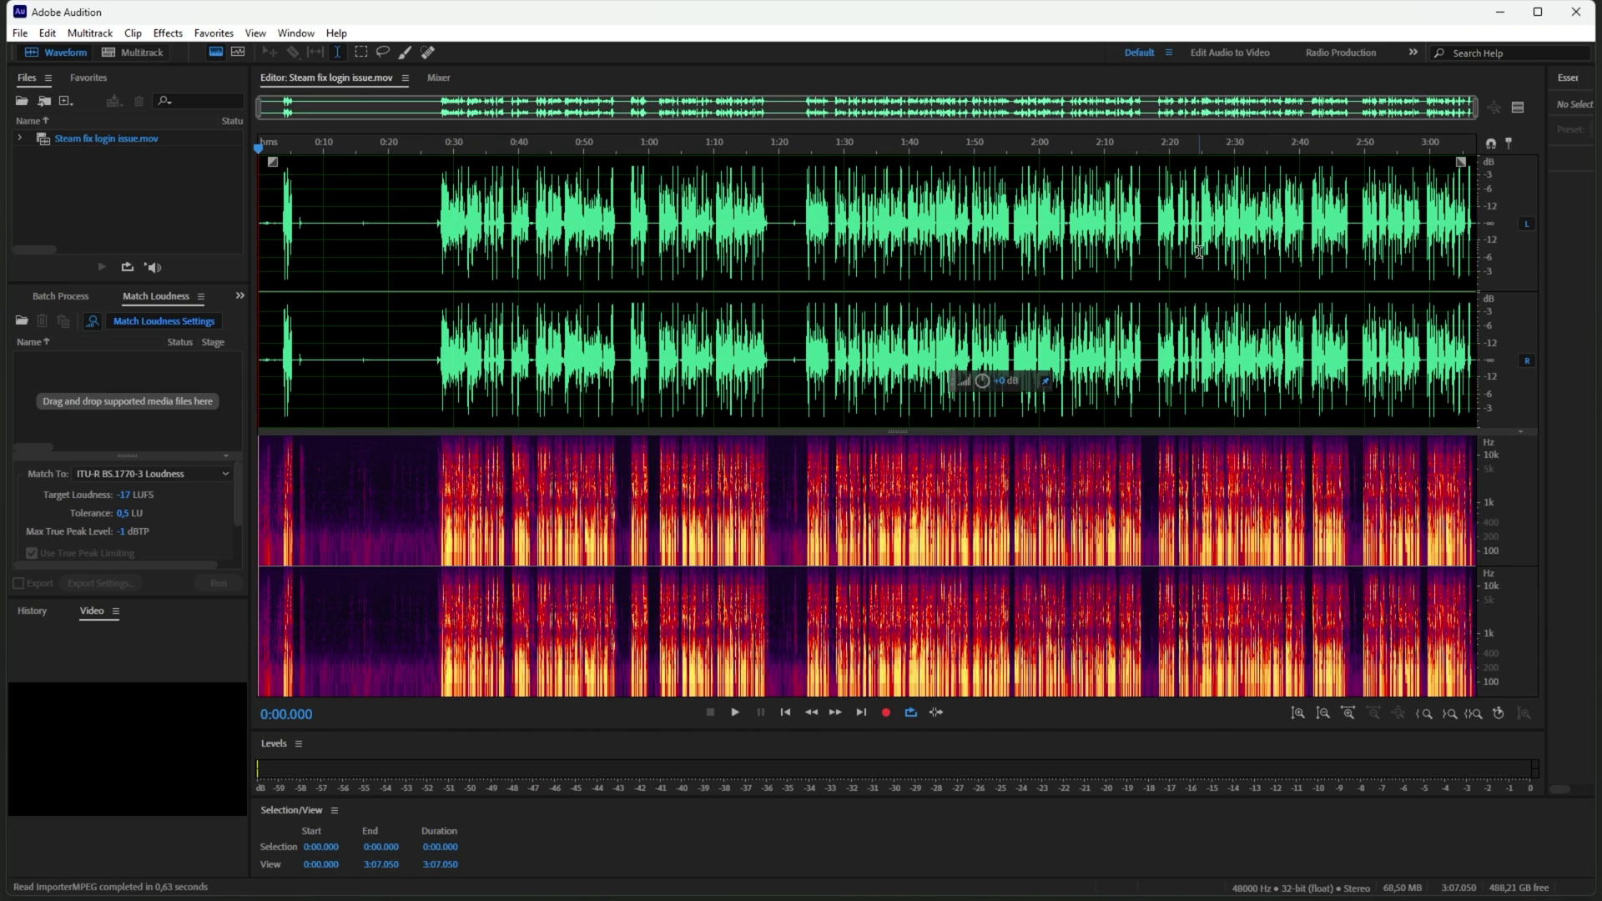
Step: Run Scan for Plug-Ins in Audition's Audio Plug-In Manager and confirm with OK
left_click(1106, 252)
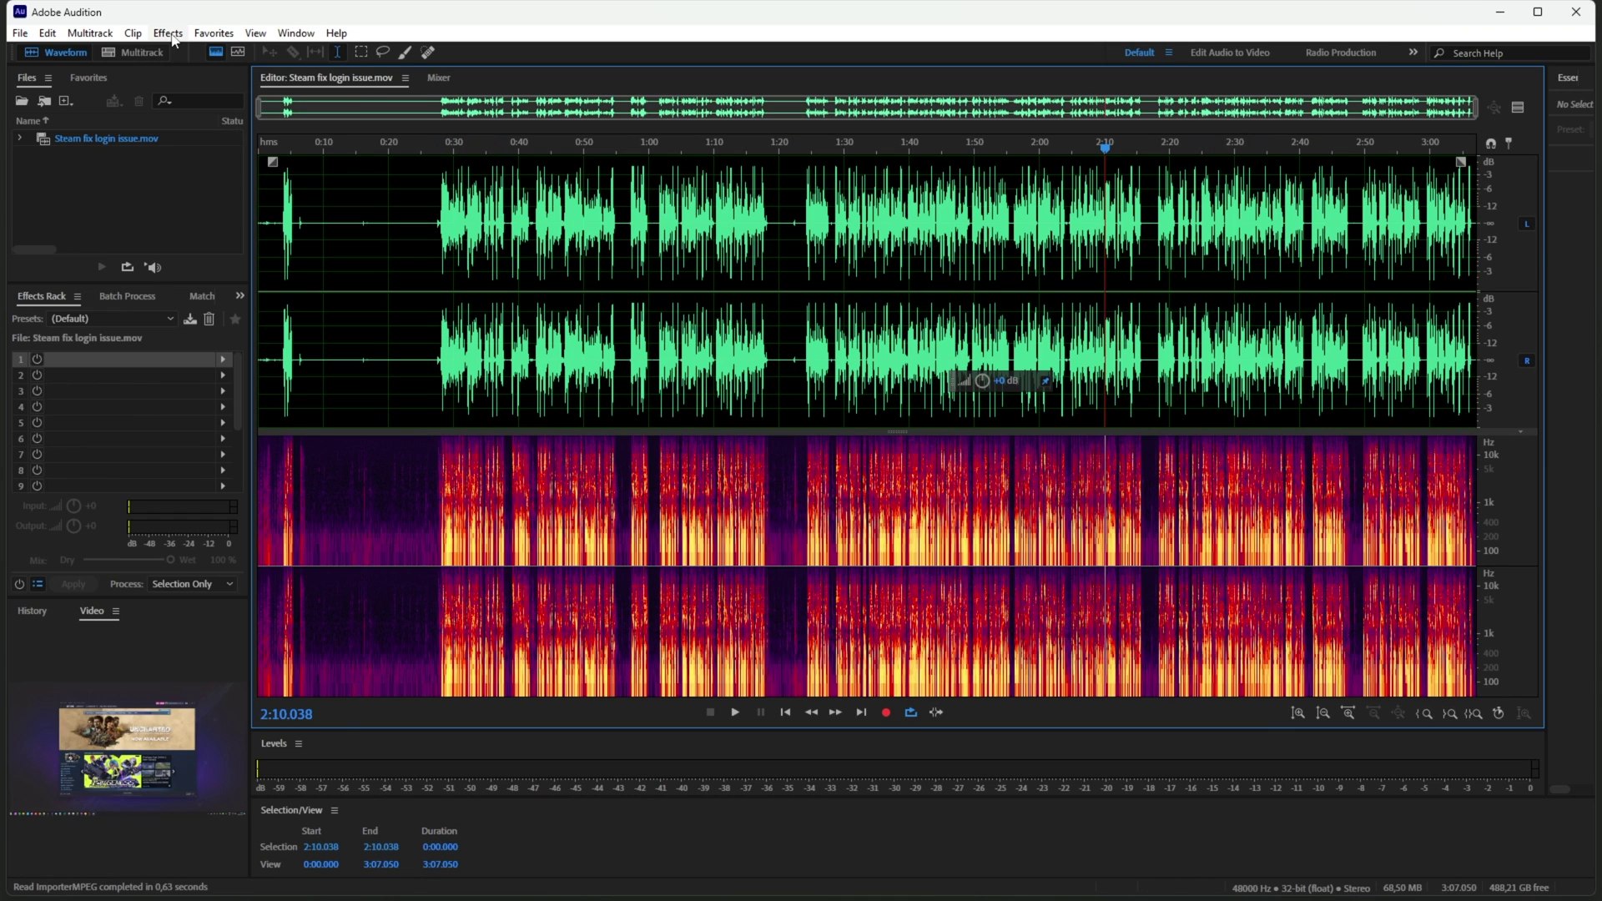
left_click(167, 33)
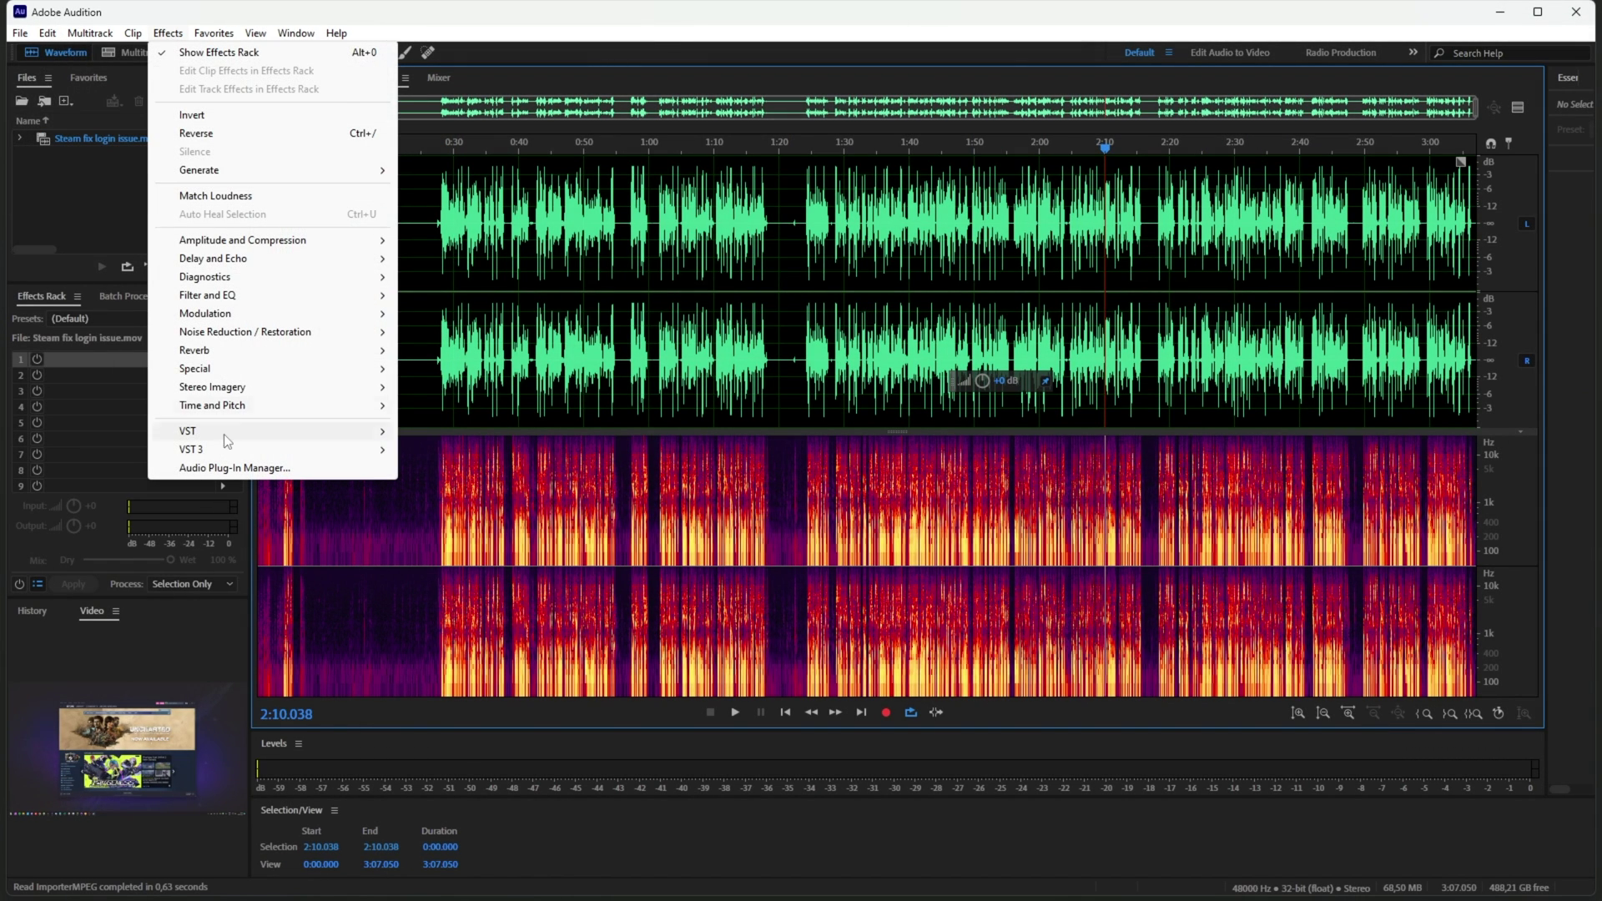
left_click(230, 468)
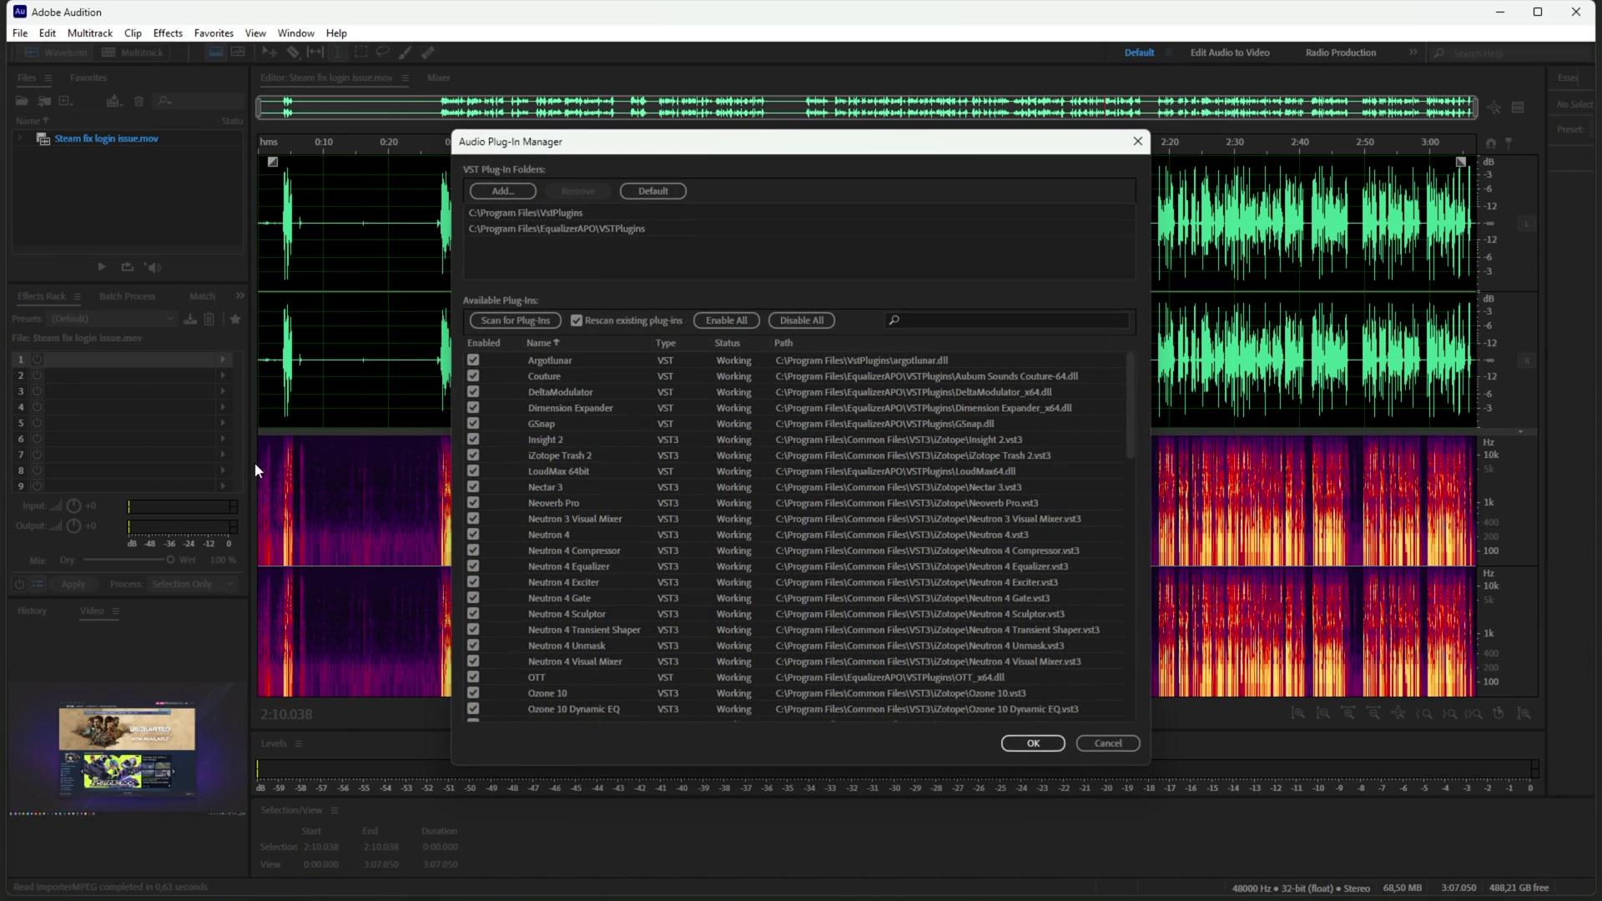
left_click(534, 322)
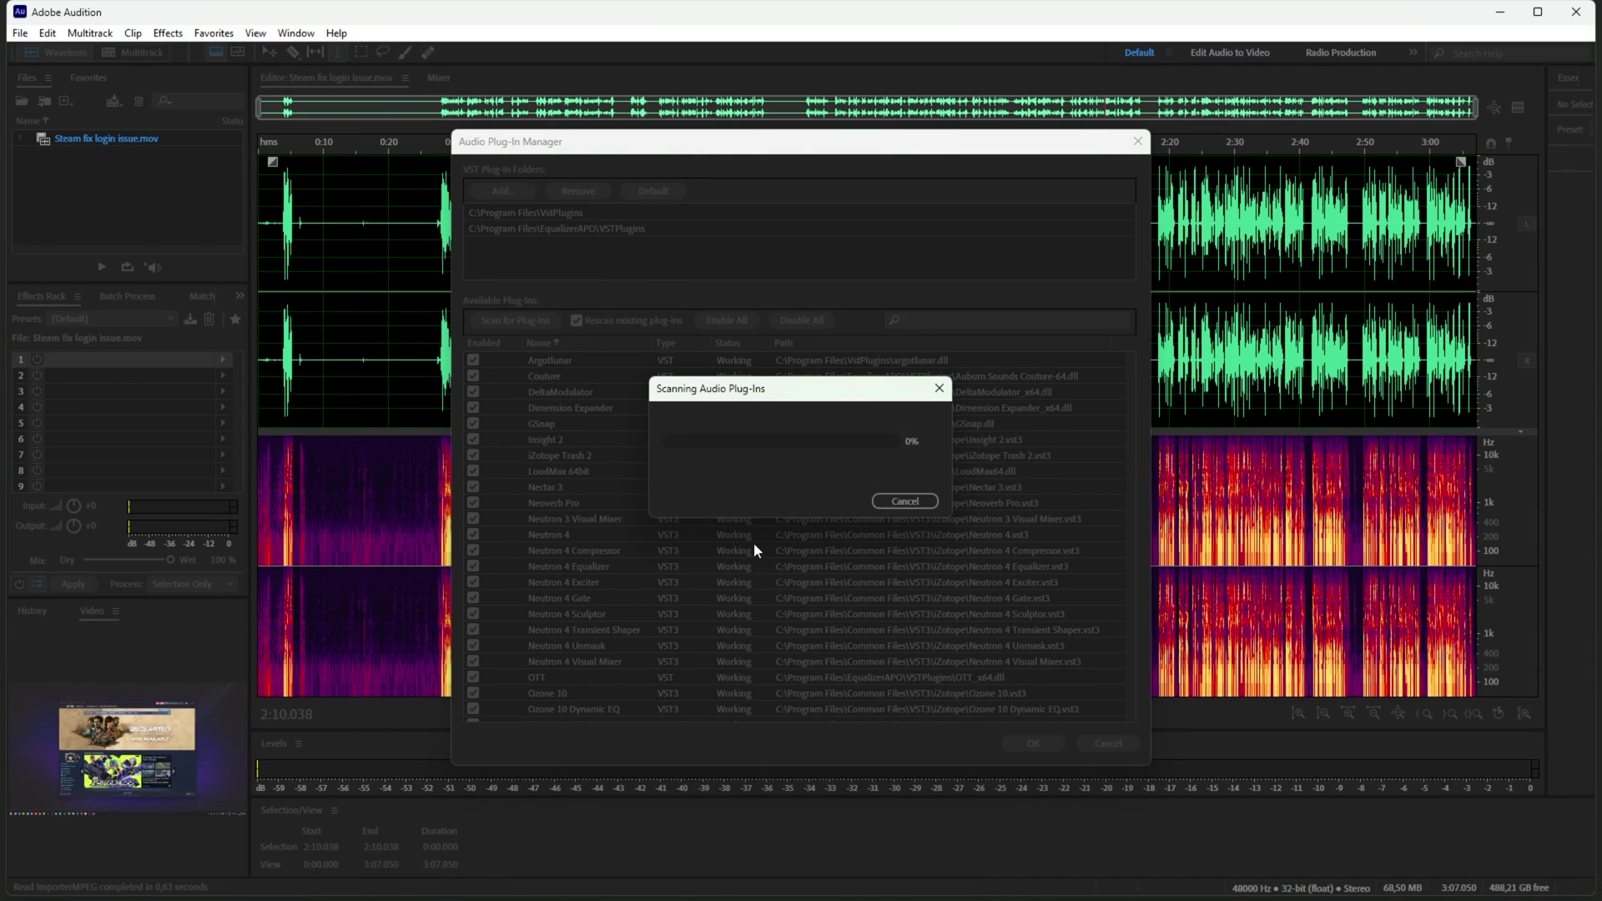
left_click(1031, 744)
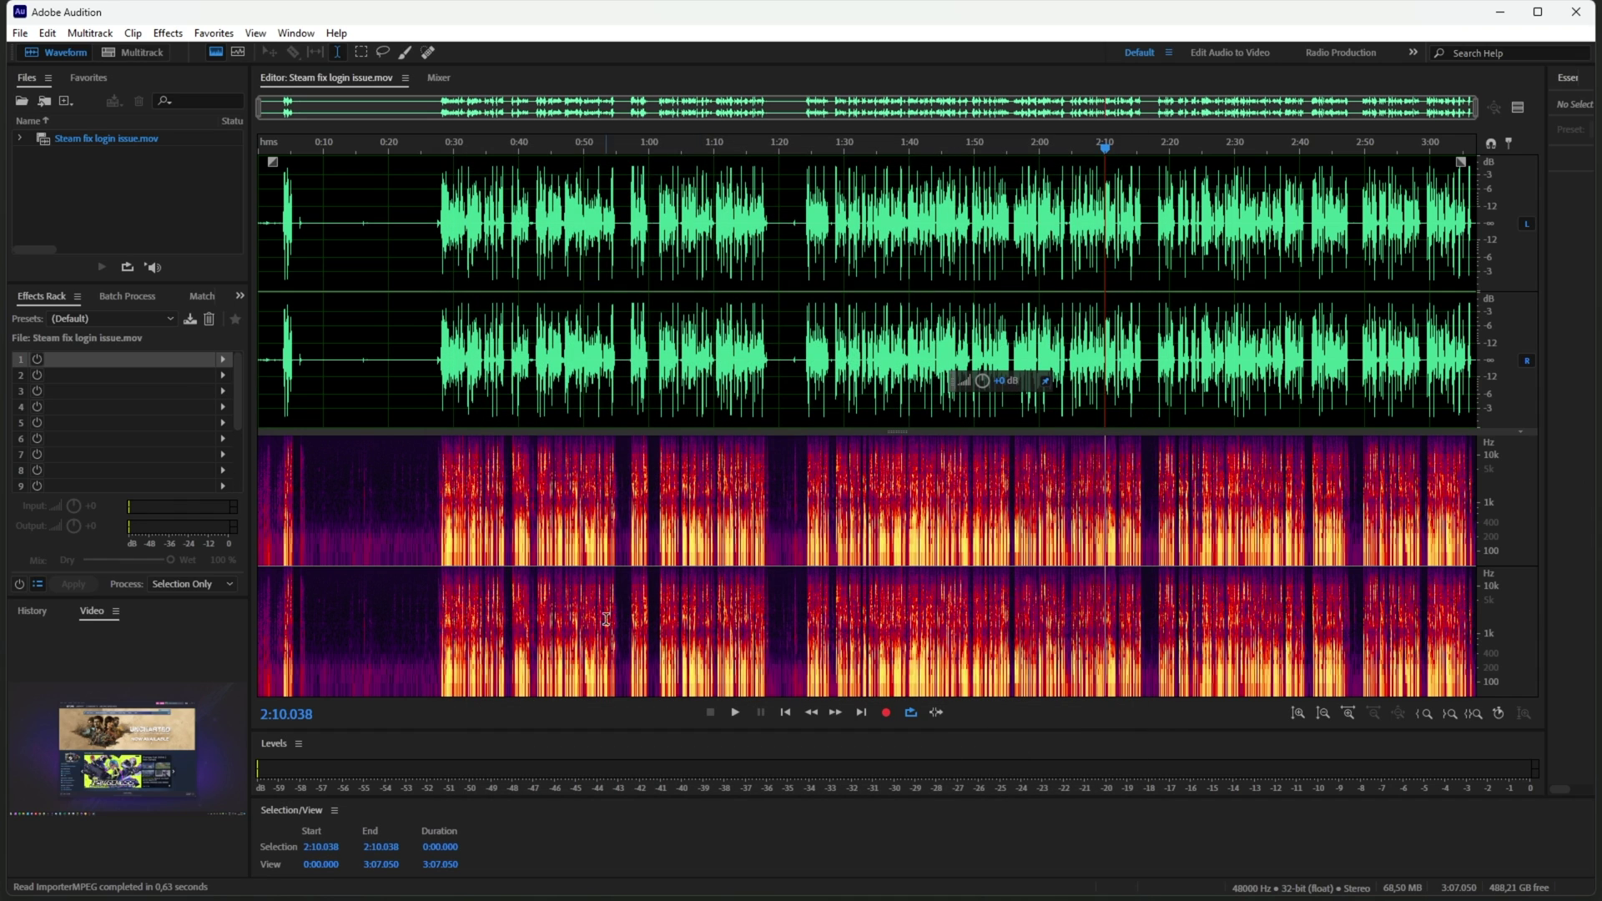
Step: Add NVIDIA Broadcast Noise Removal (VST3 > Elgato) to rack slot 1 with Strength 100%
left_click(195, 367)
left_click(223, 359)
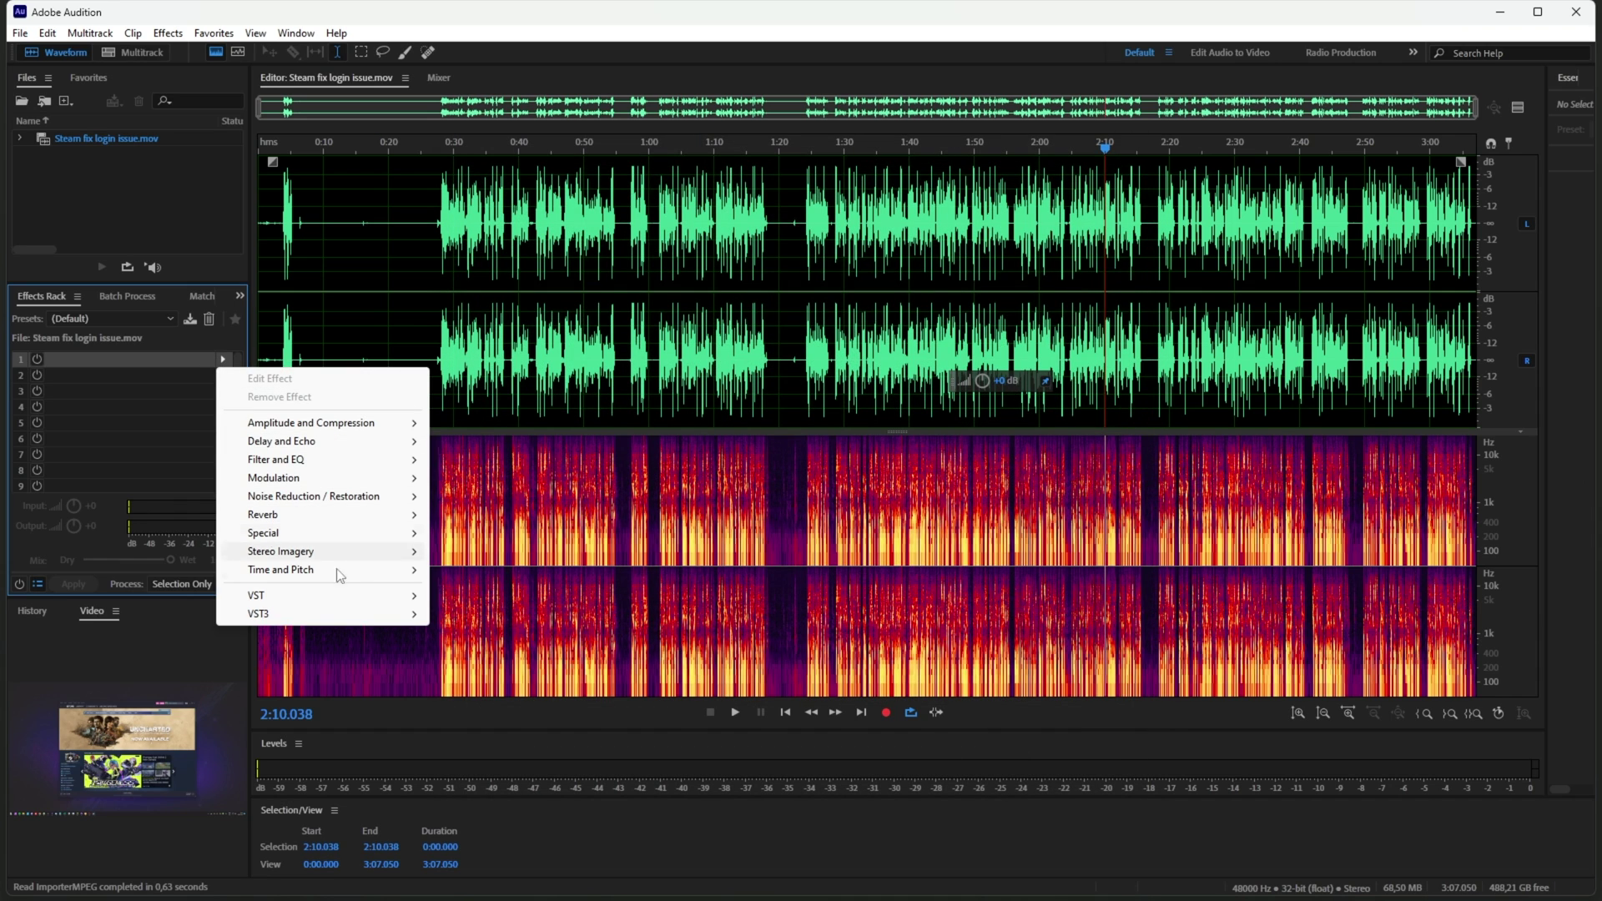
mouse_move(333, 613)
mouse_move(484, 668)
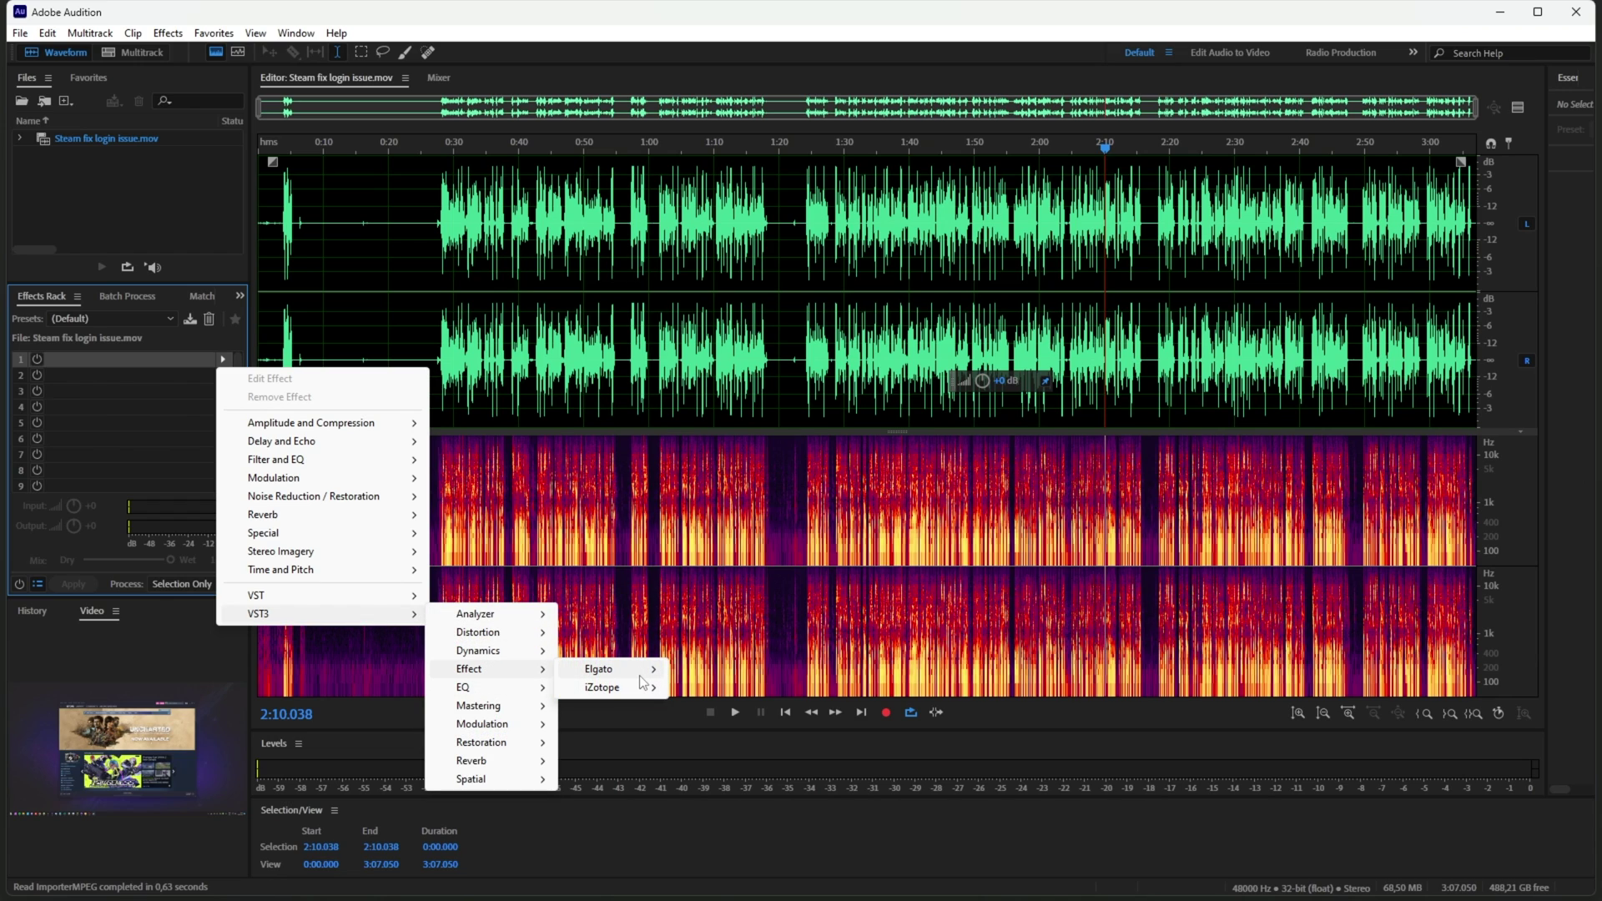
mouse_move(642, 676)
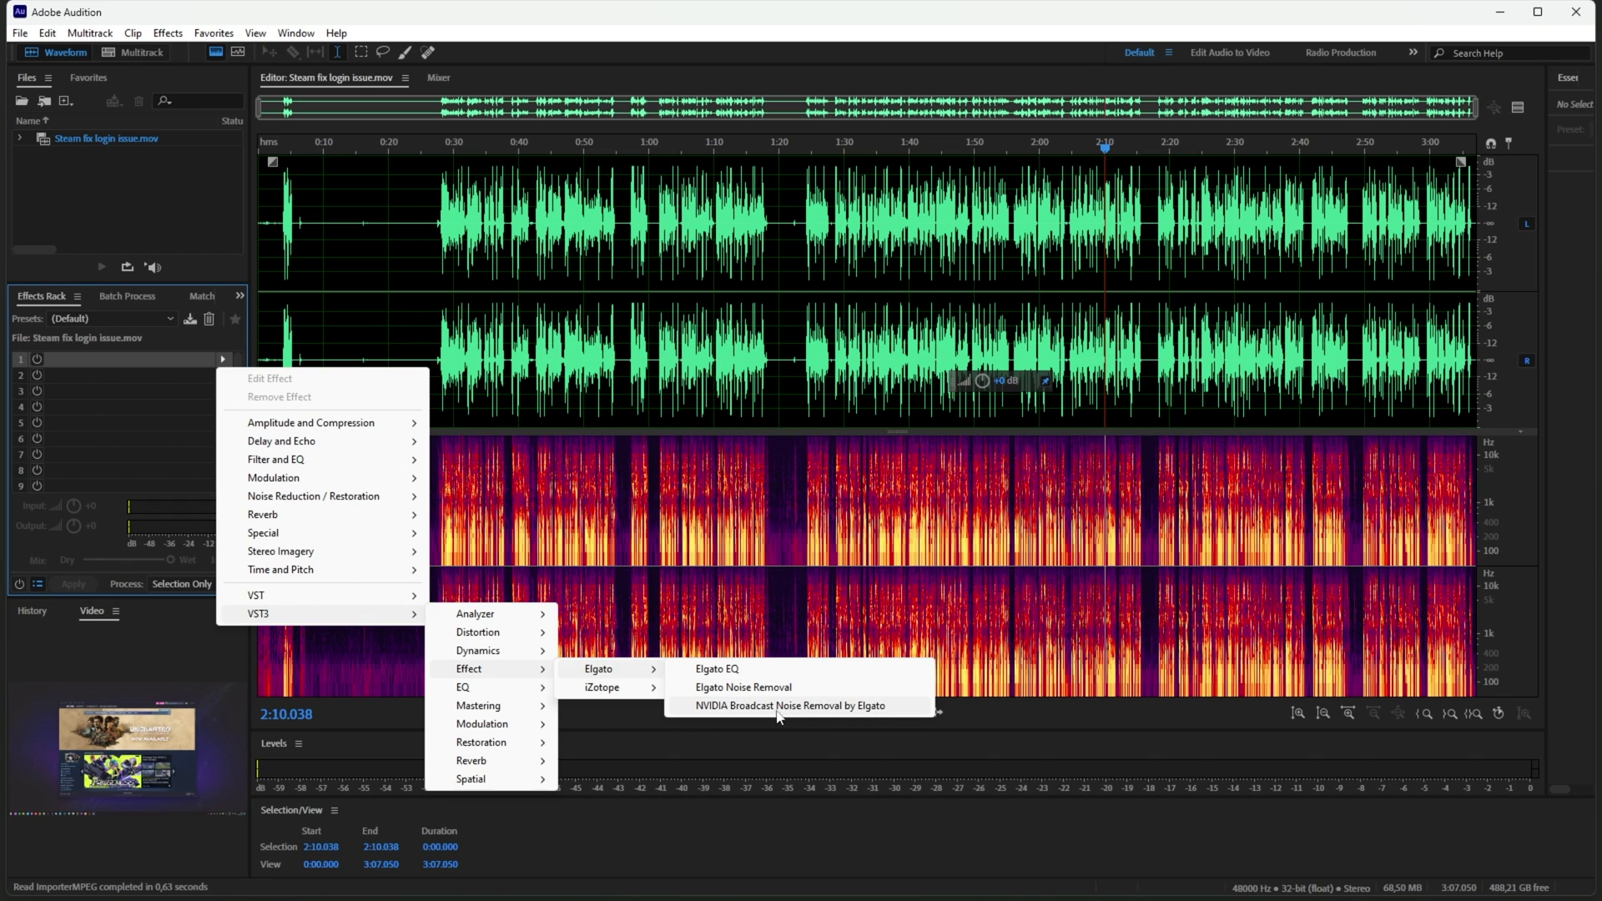
left_click(819, 709)
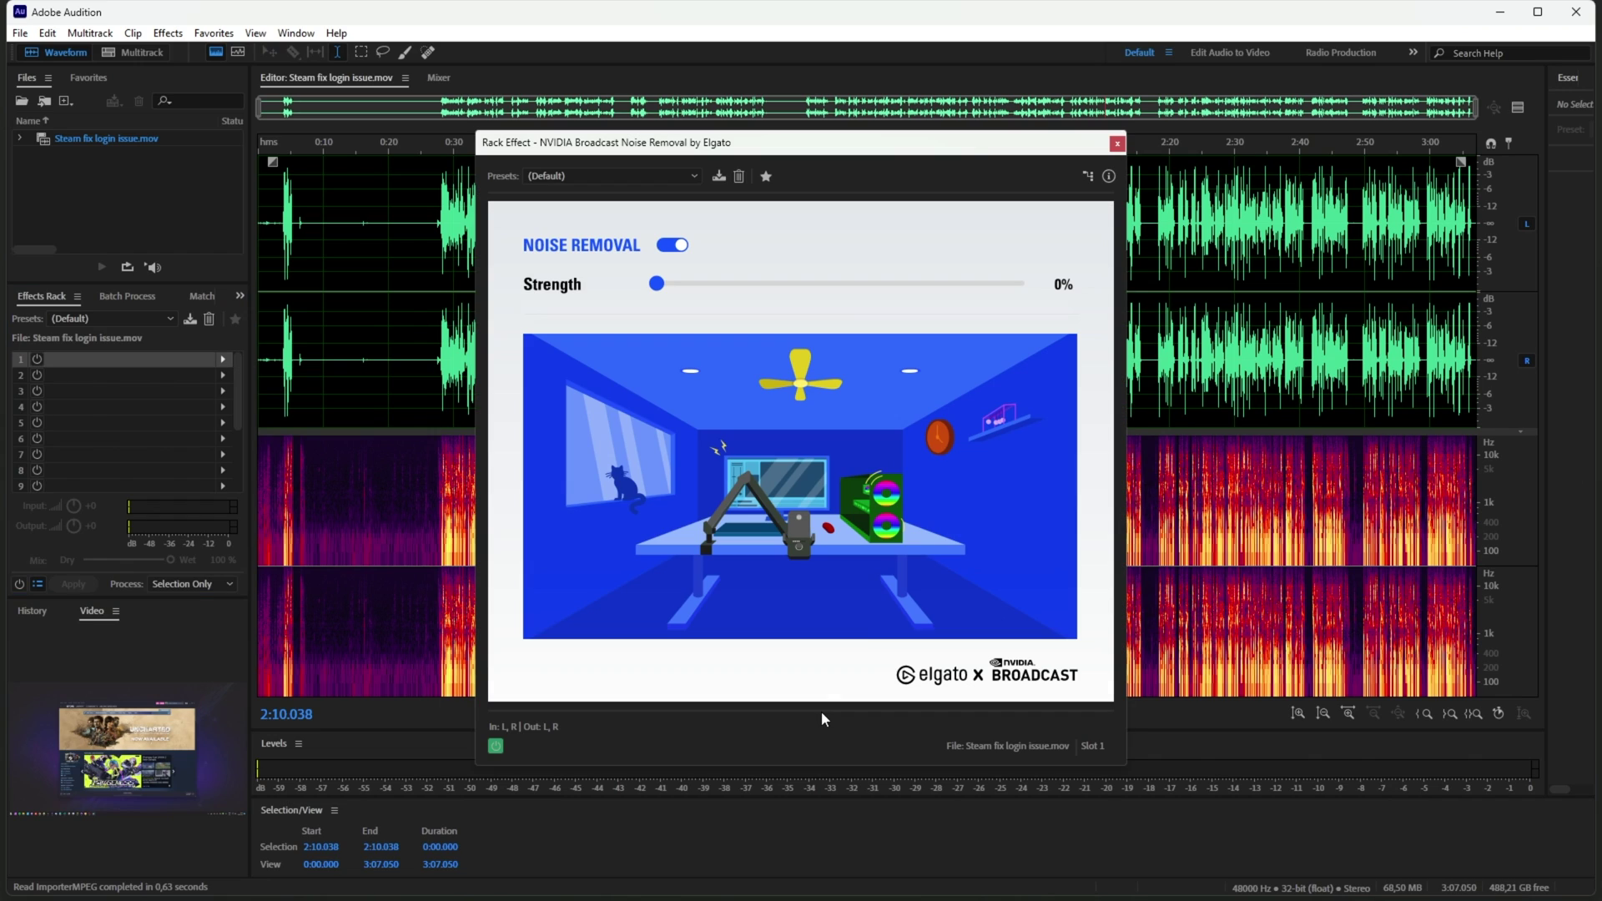
left_click_drag(656, 283, 934, 273)
left_click_drag(916, 150, 848, 349)
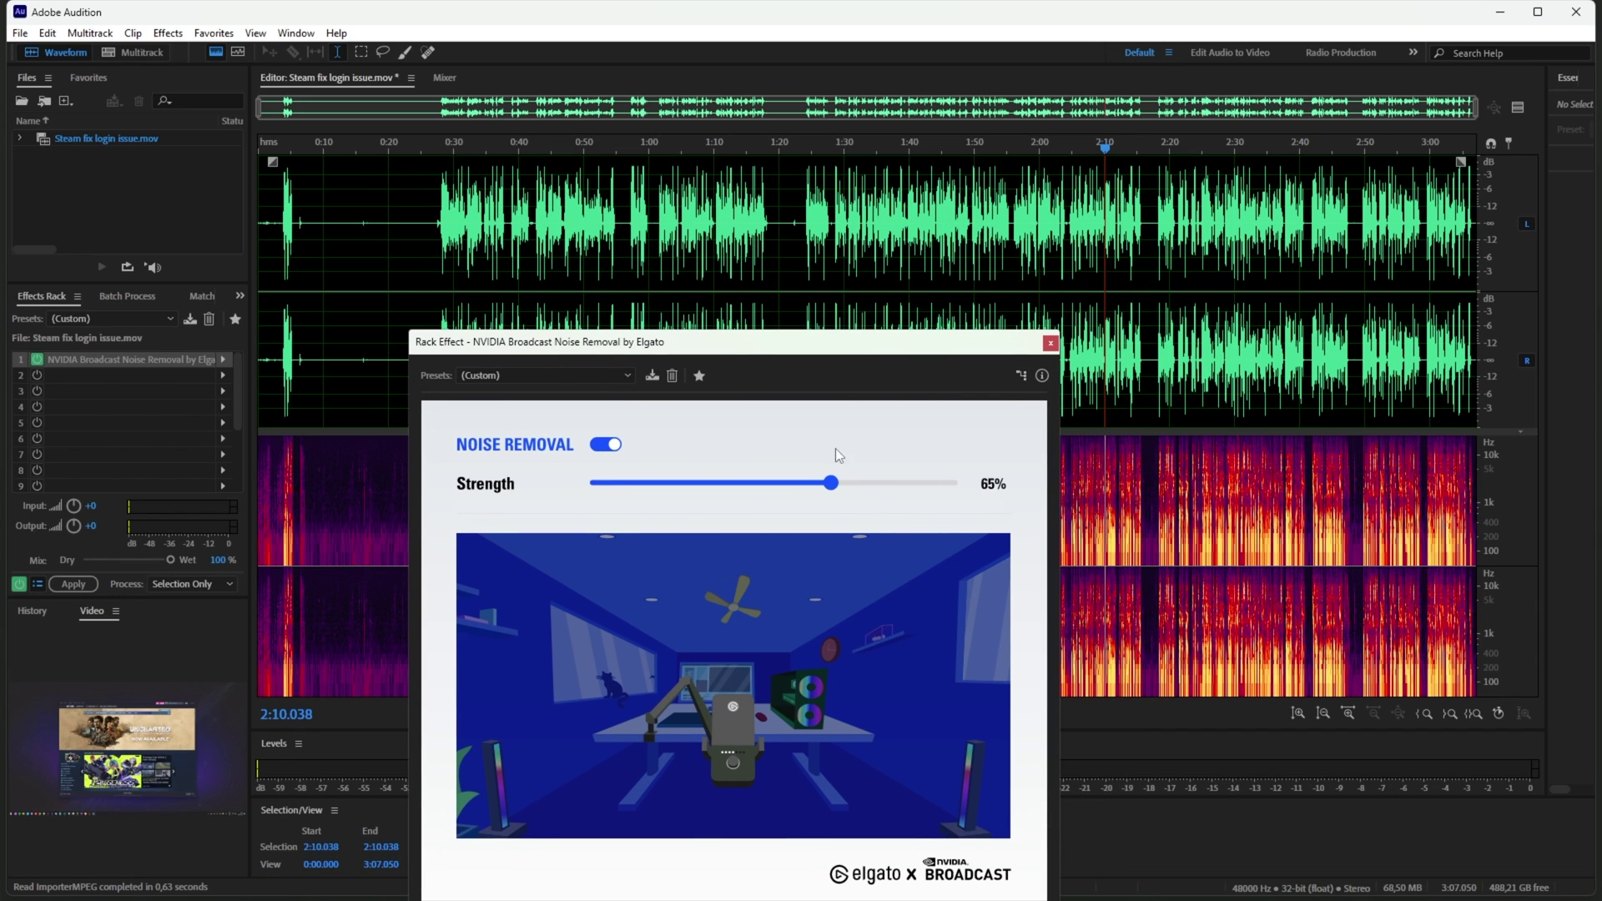
left_click_drag(831, 497, 1011, 490)
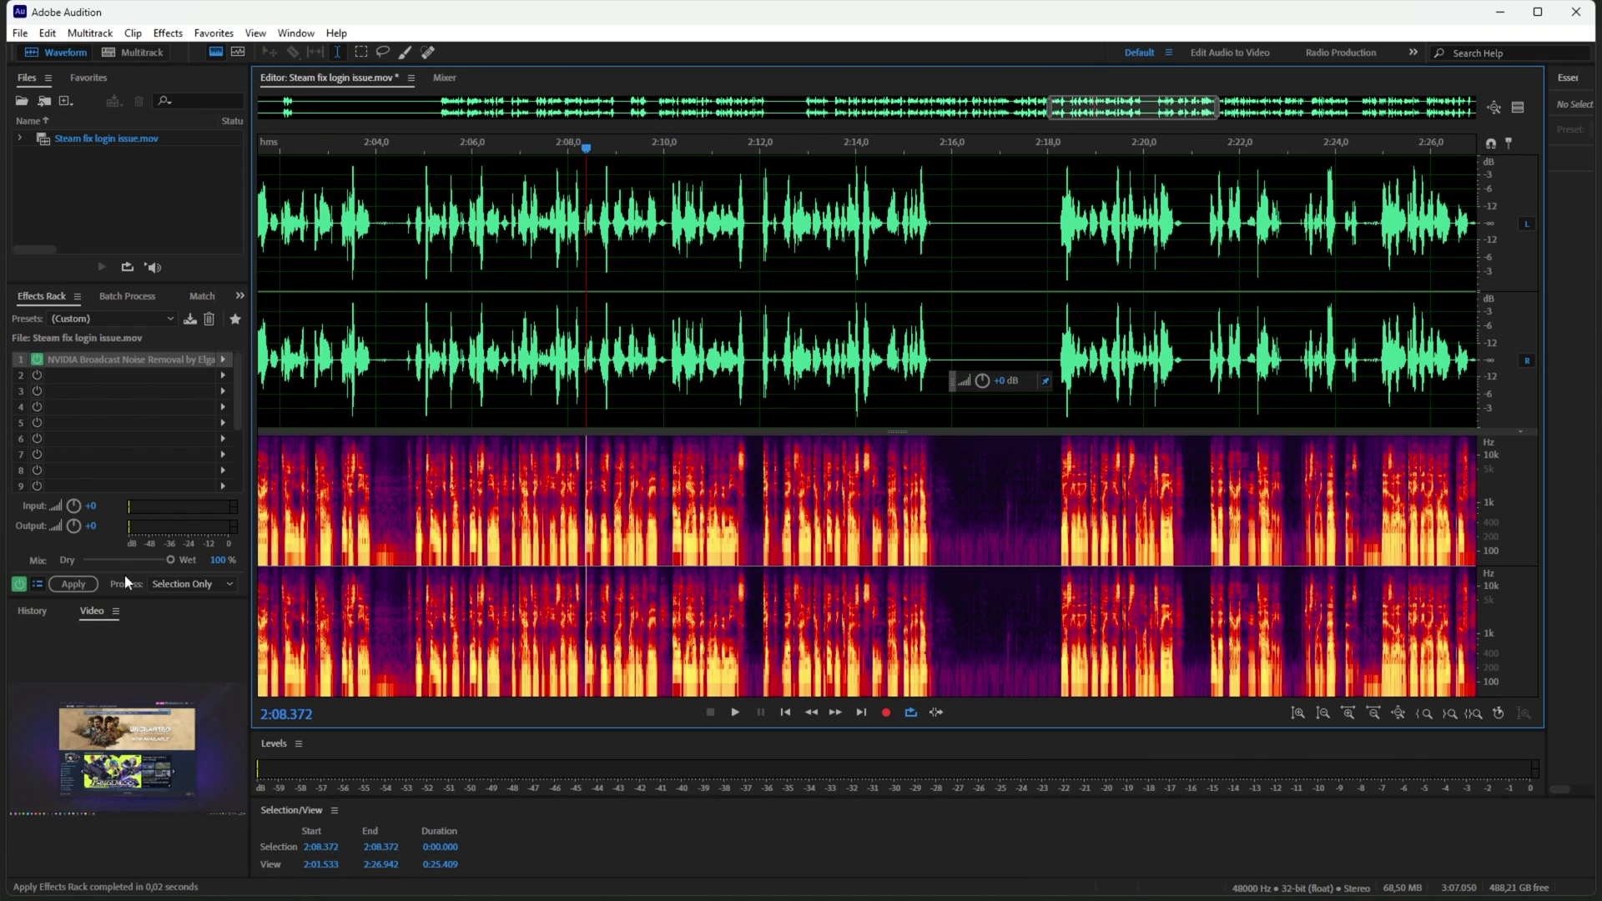
Step: Apply the noise removal, undo and redo to compare, then close the recording unsaved
left_click(72, 584)
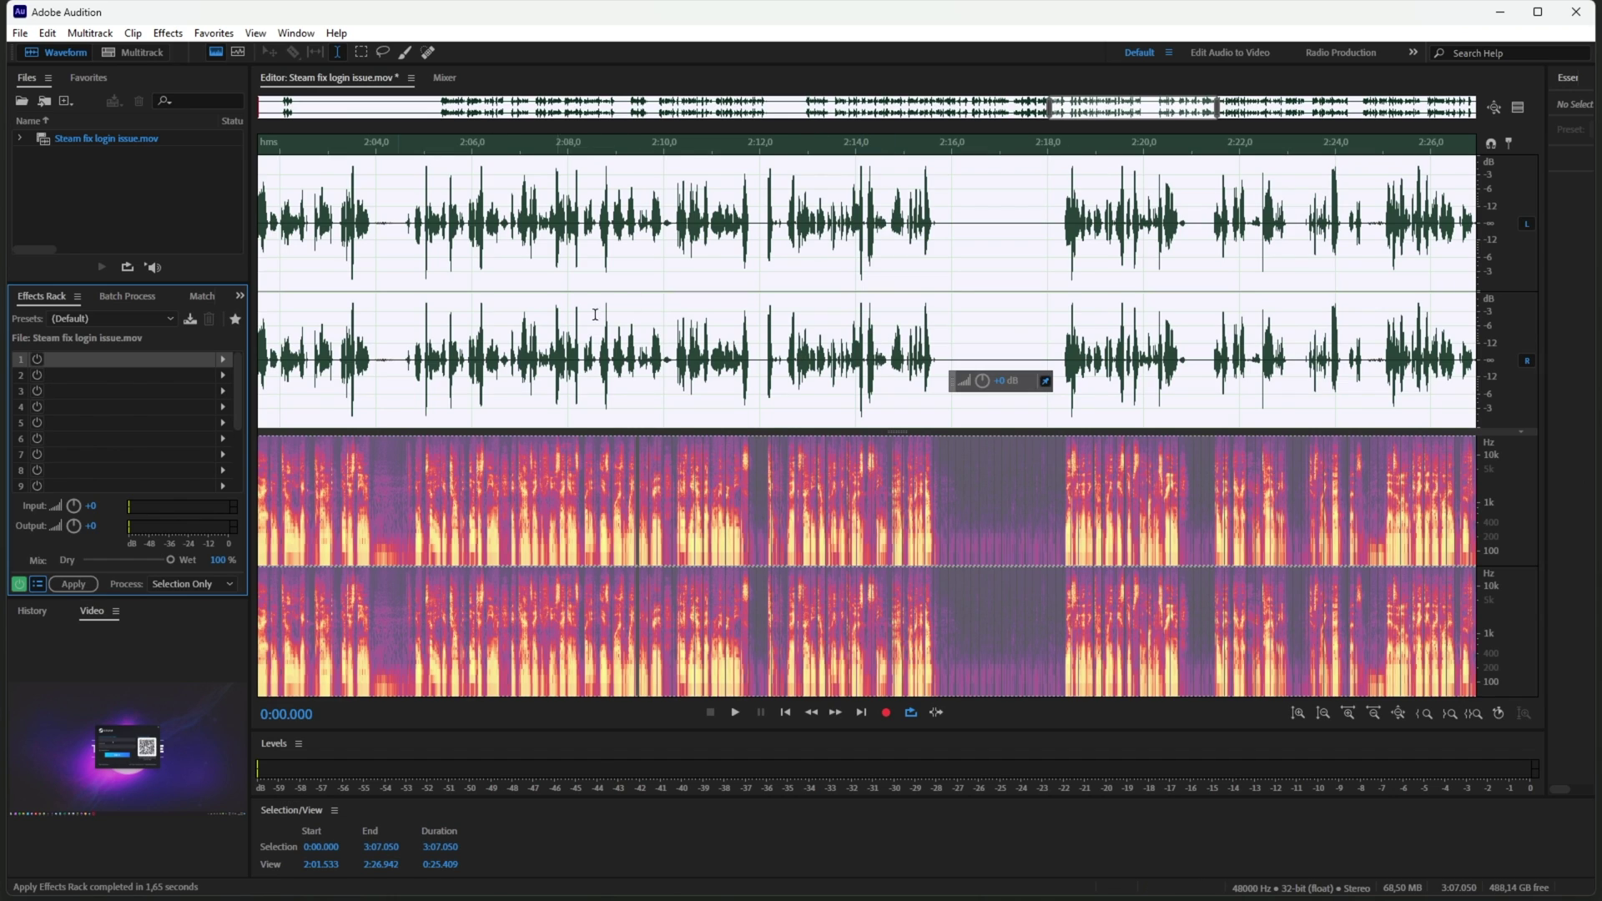
key("ctrl+z")
key("ctrl+shift+z")
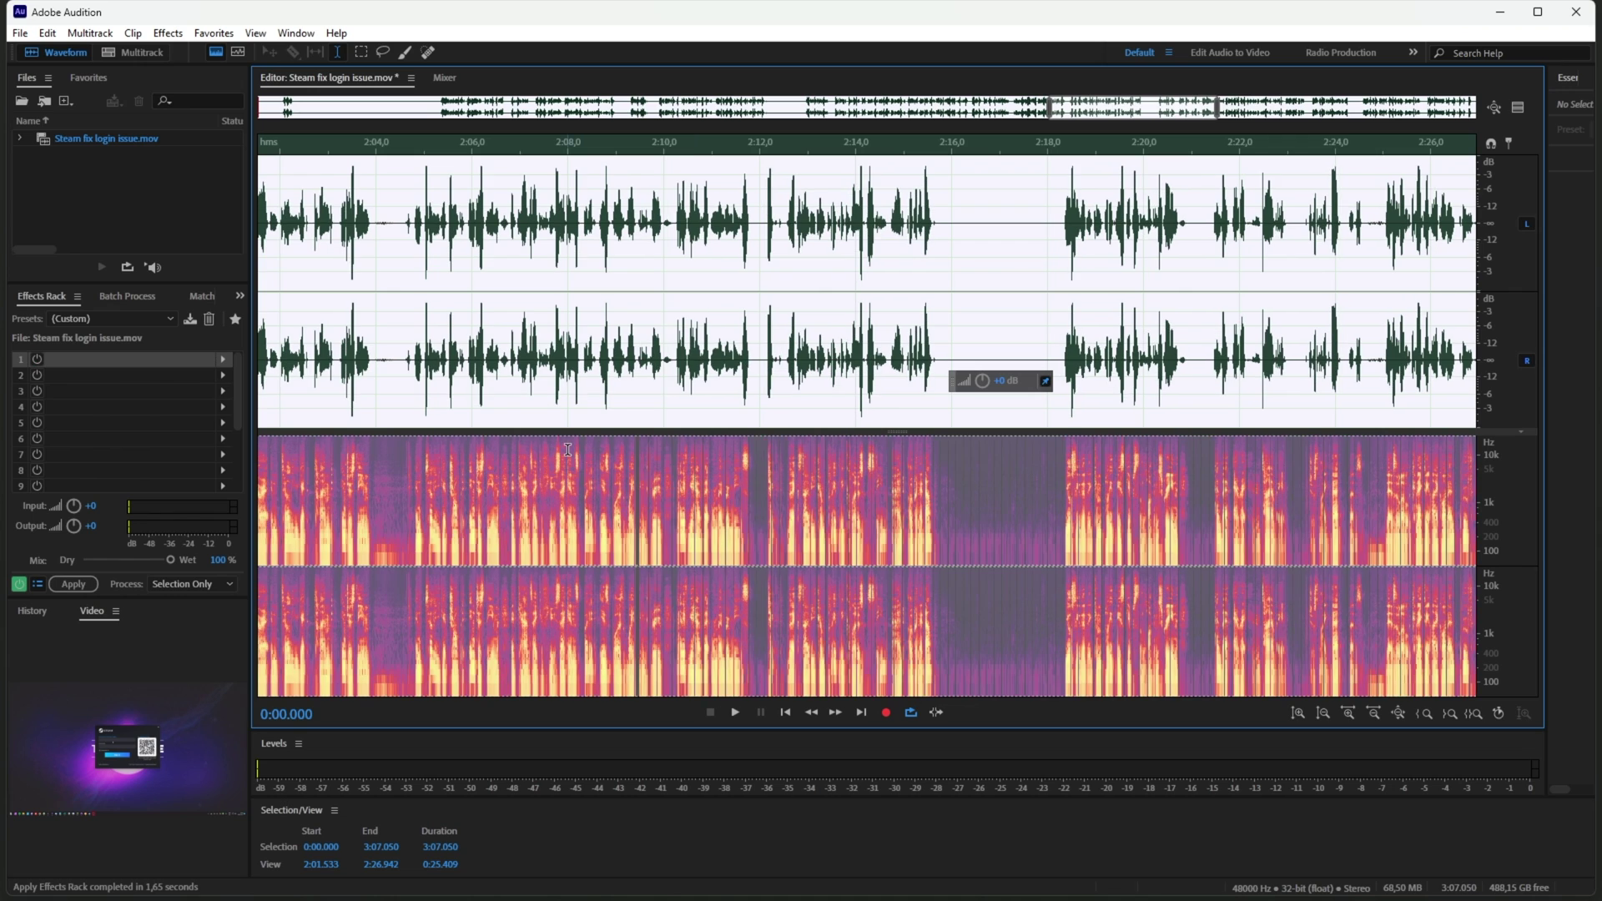
key("ctrl+w")
left_click(877, 480)
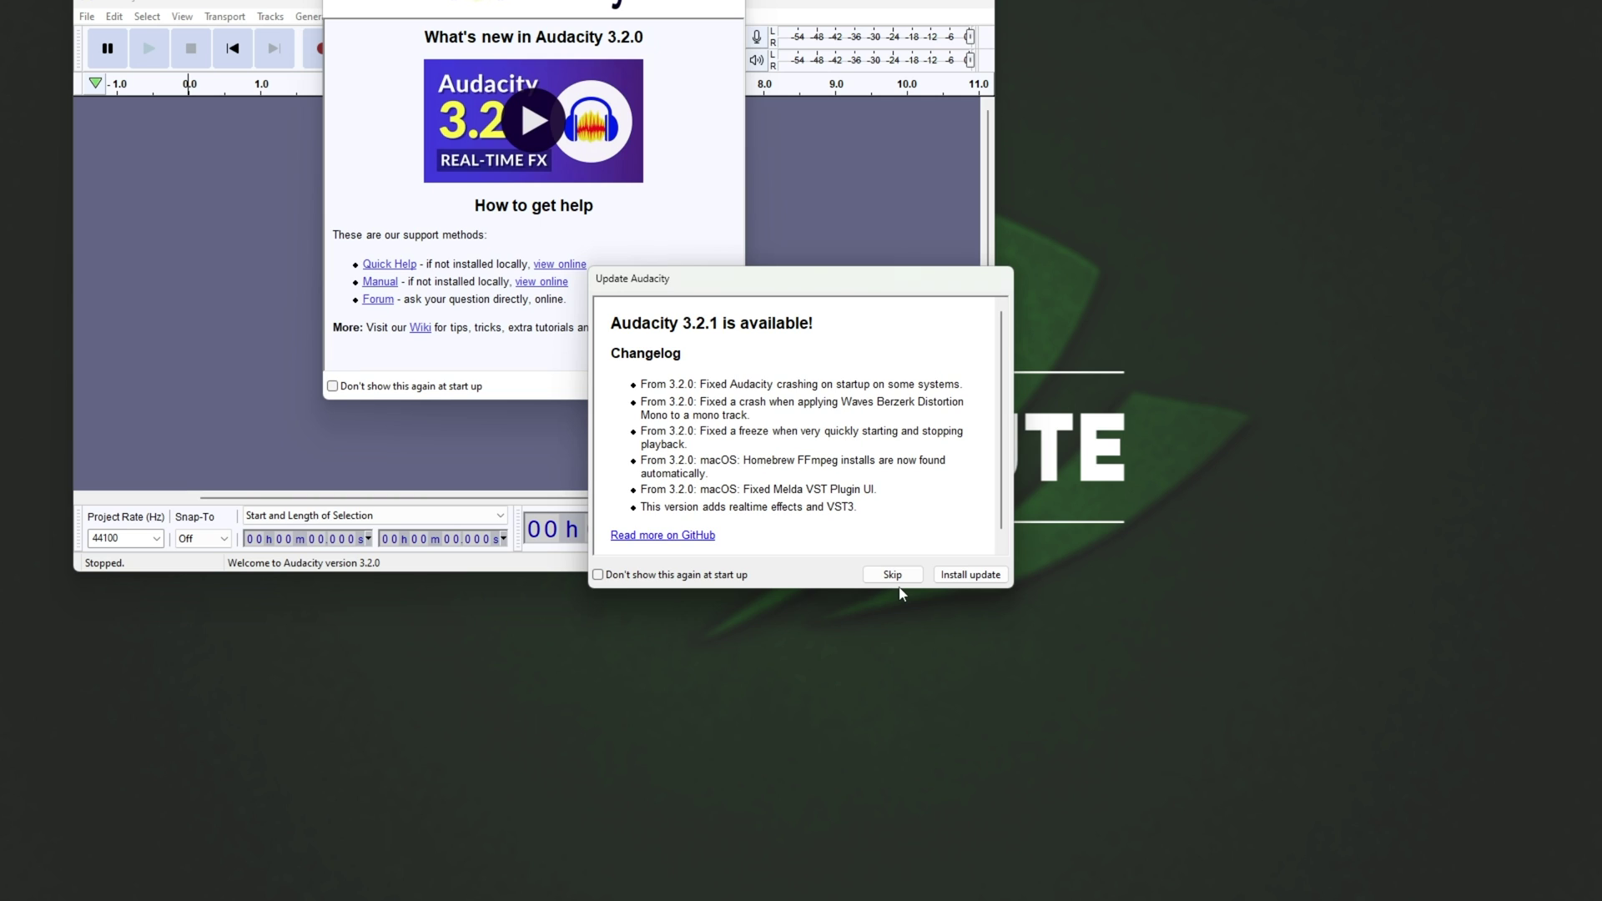
Step: Import the Steam fix login issue recording into Audacity and select 0:49–2:02
left_click(891, 574)
left_click_drag(712, 376, 730, 104)
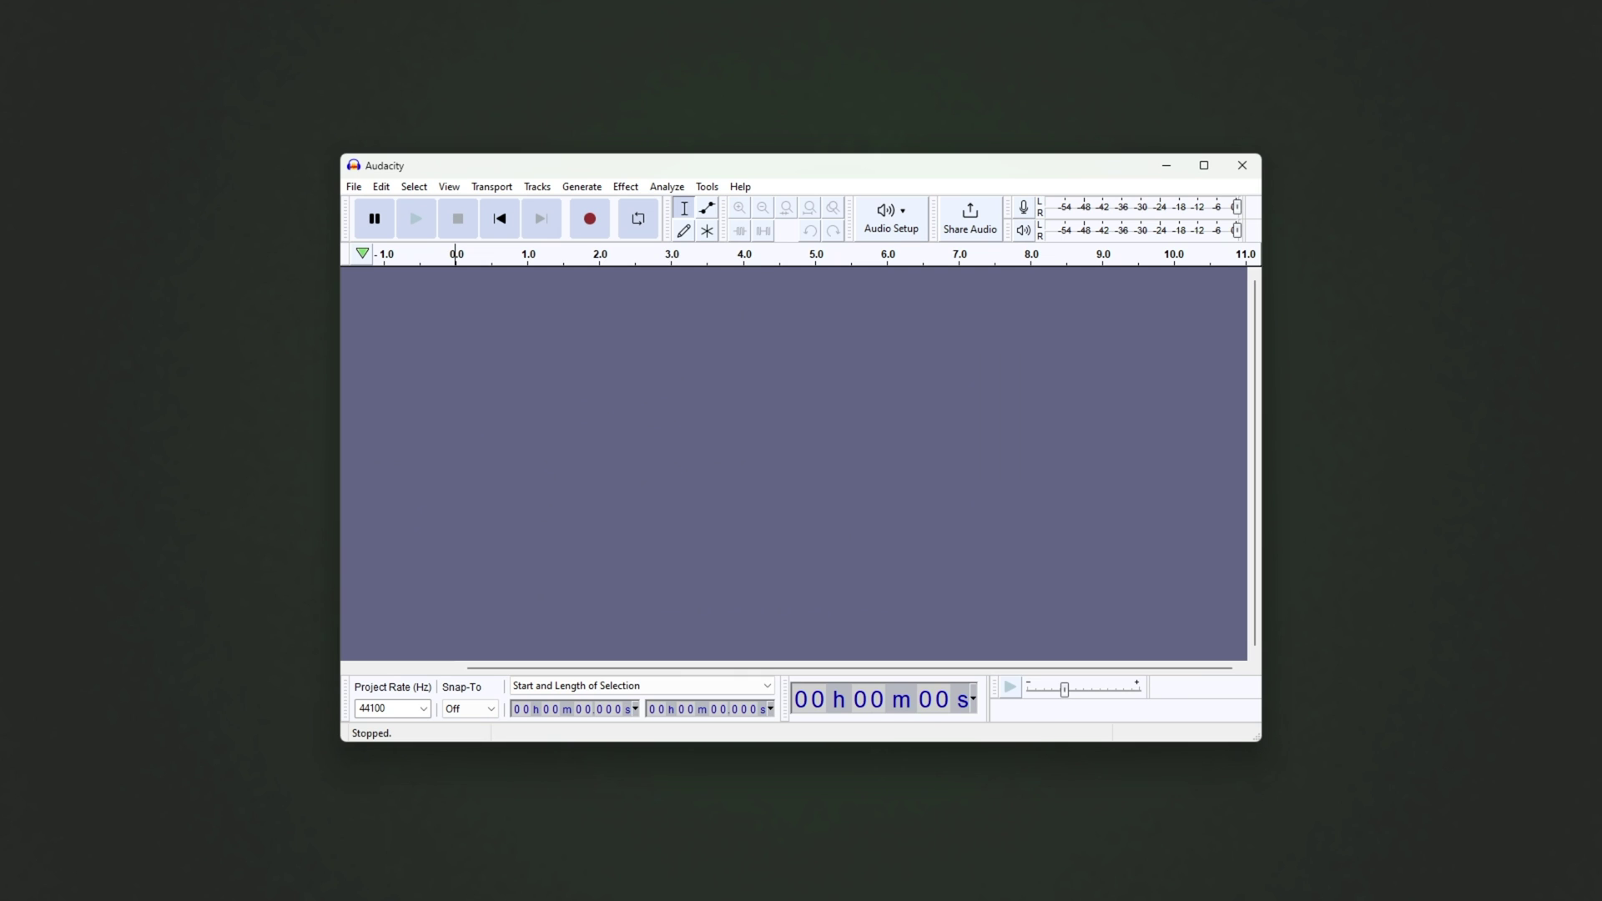
left_click_drag(617, 467, 548, 437)
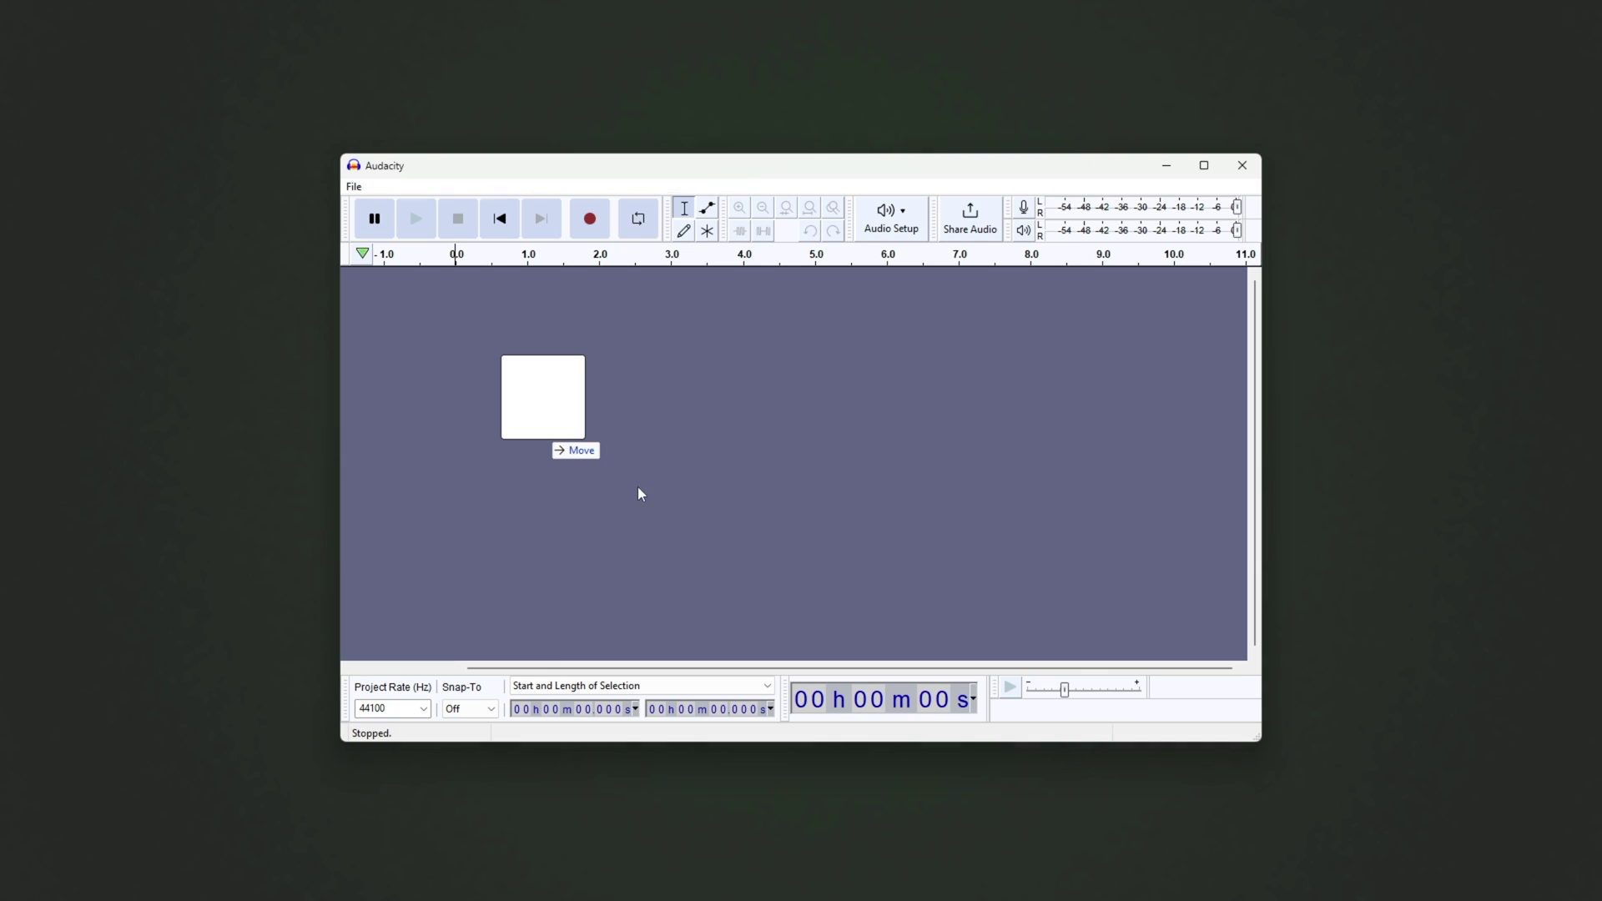
left_click_drag(654, 375, 961, 346)
left_click(624, 188)
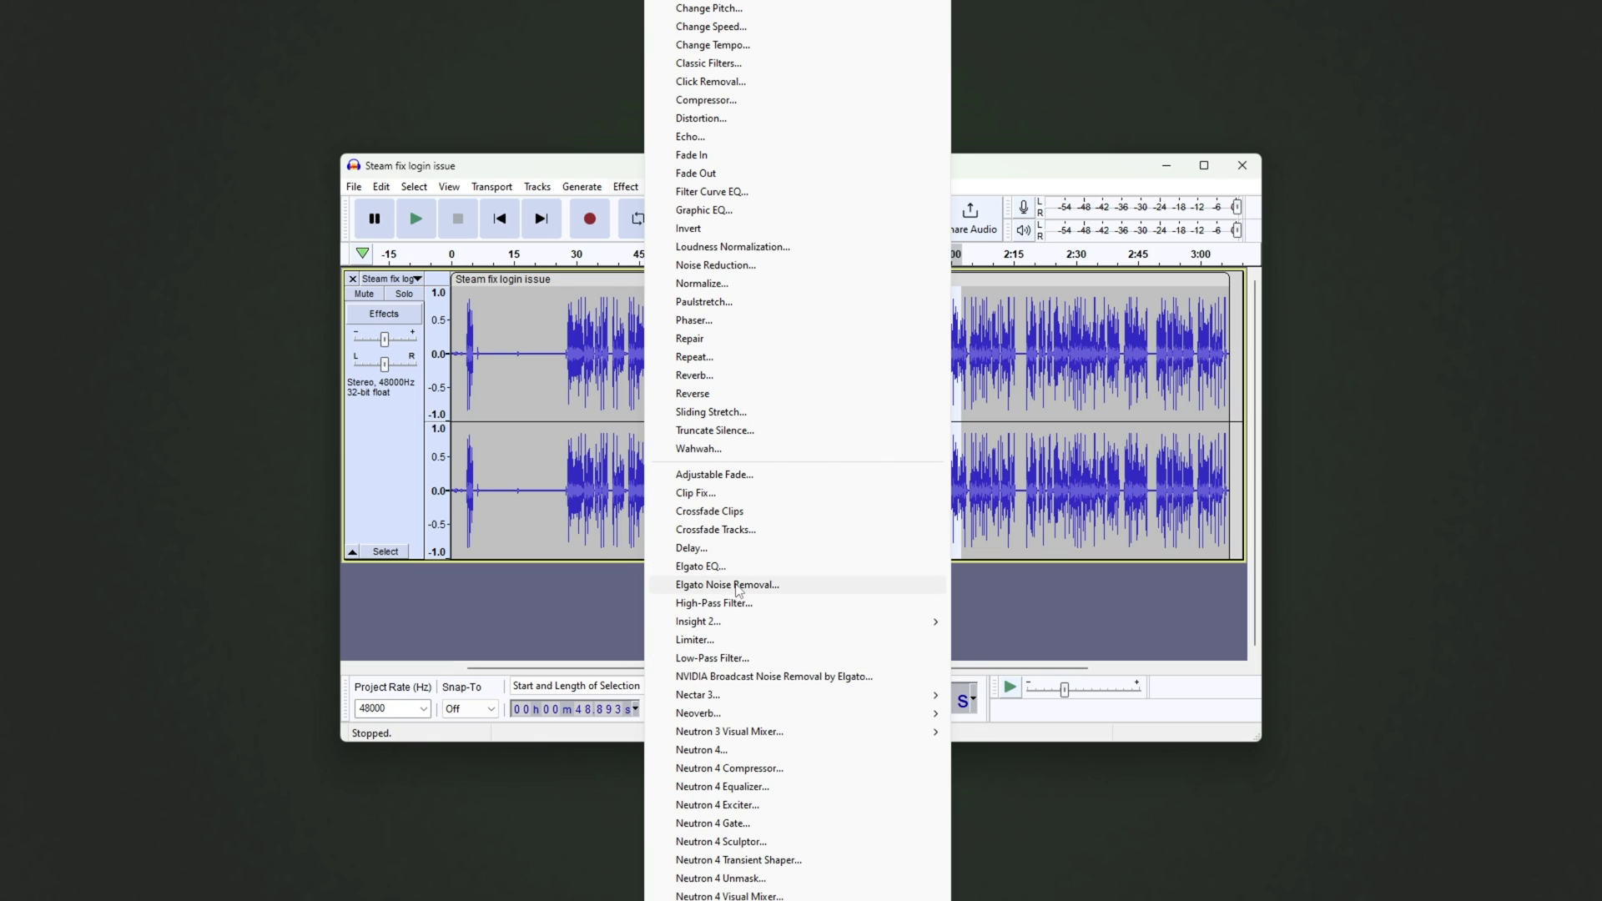
Step: Apply NVIDIA Broadcast Noise Removal at 100% to 0:49–2:02, play around 1:23, then undo to compare
left_click(805, 676)
left_click_drag(700, 192, 693, 240)
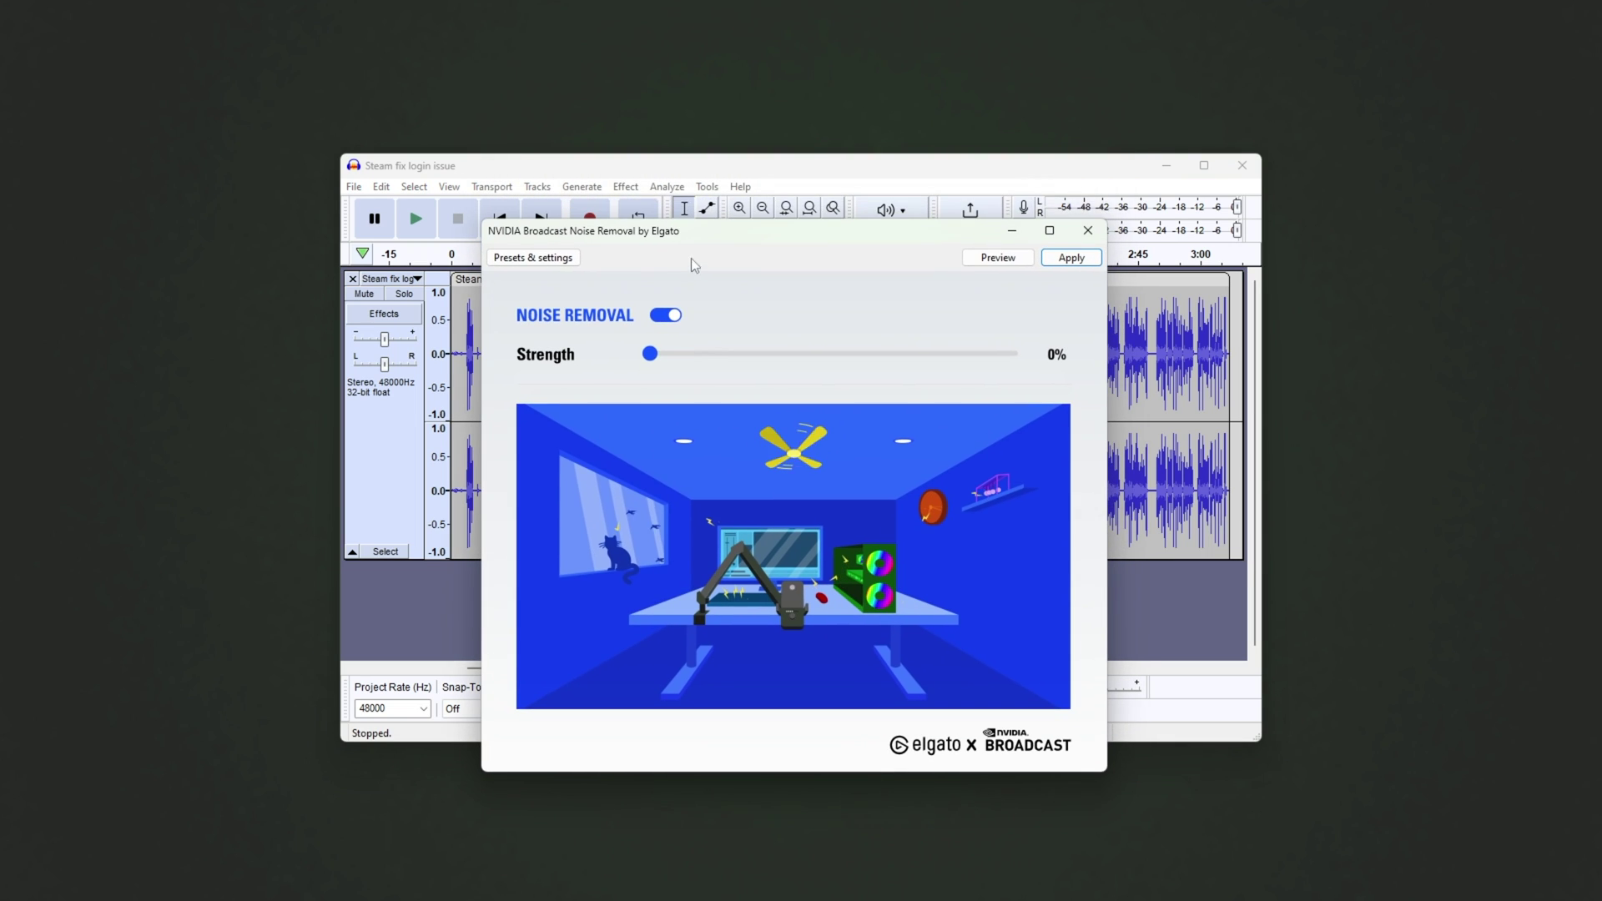
left_click_drag(651, 354, 1059, 263)
left_click(1060, 262)
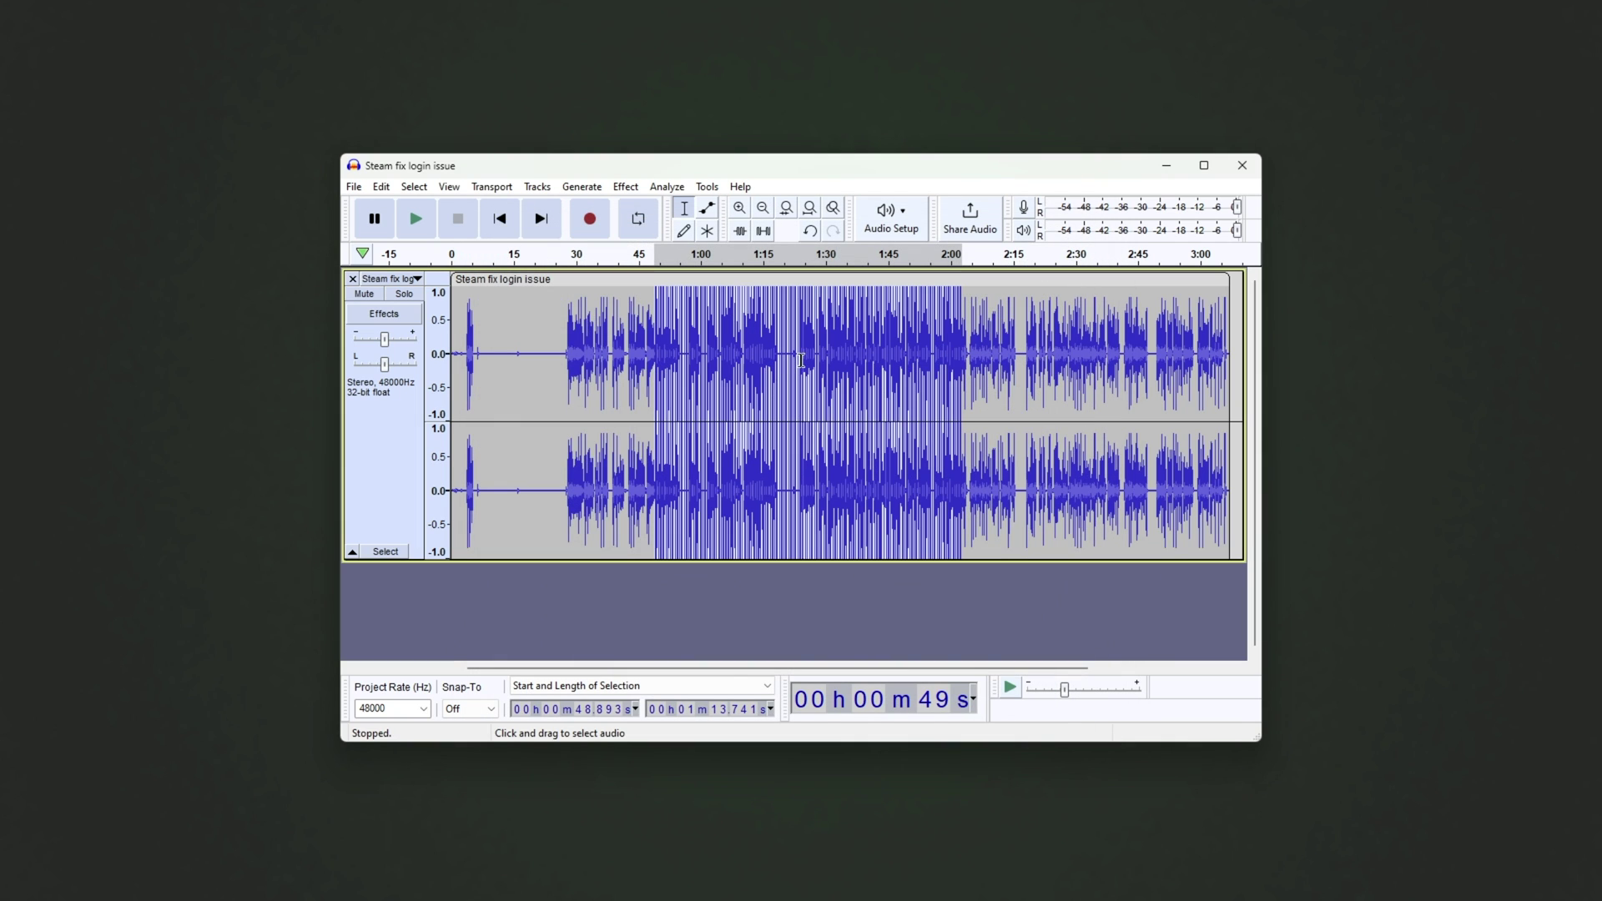
left_click(799, 392)
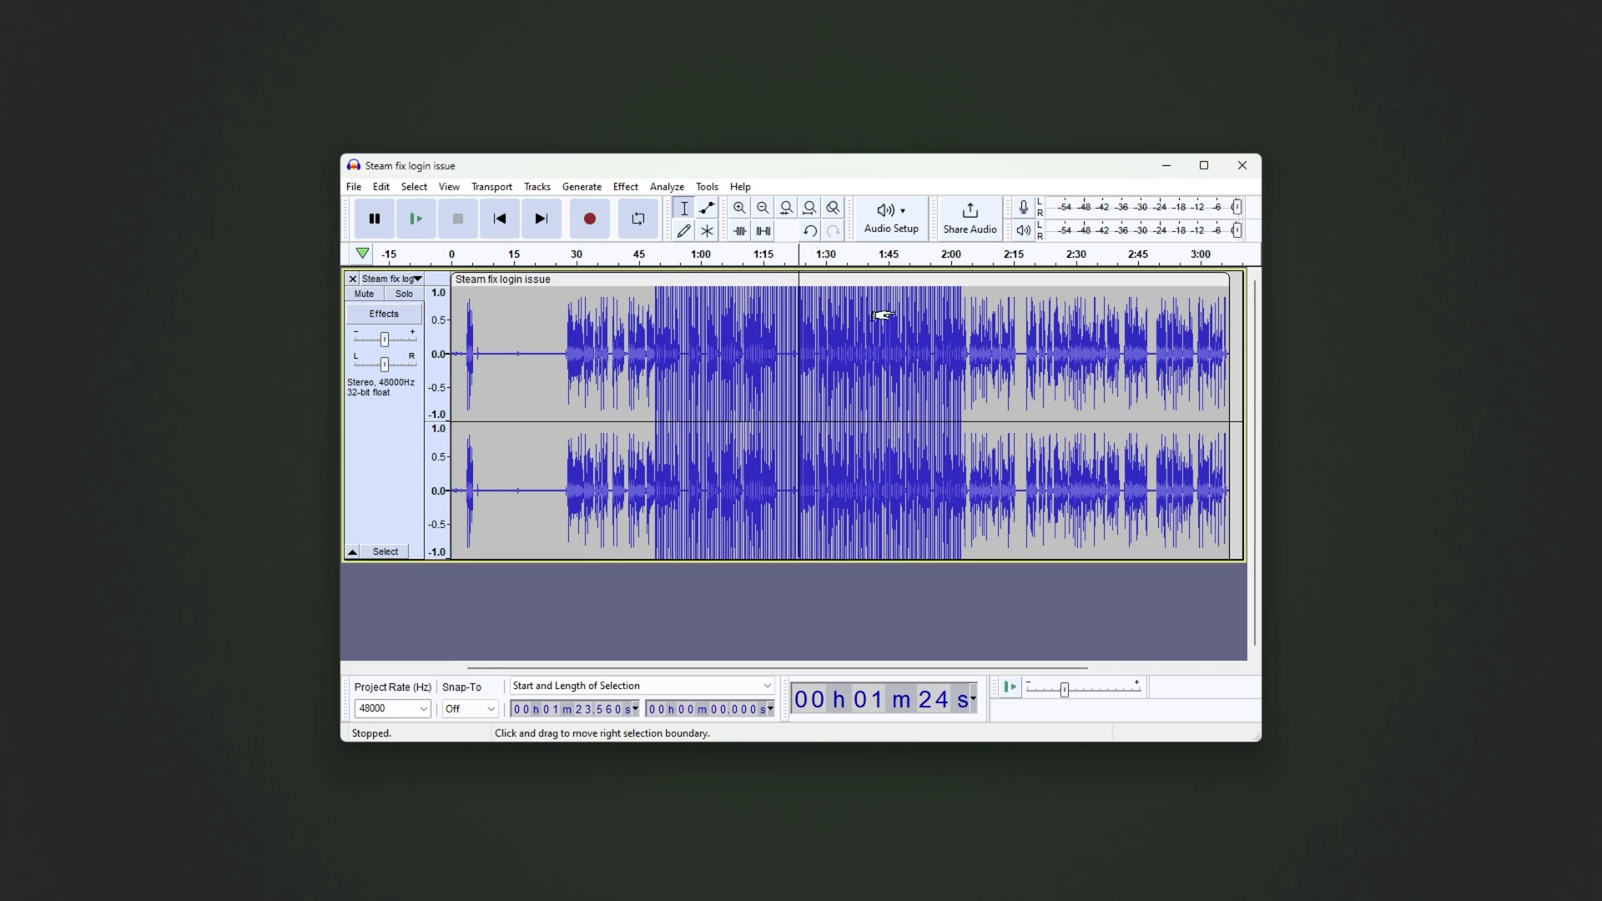
key("ctrl+z")
left_click(803, 332)
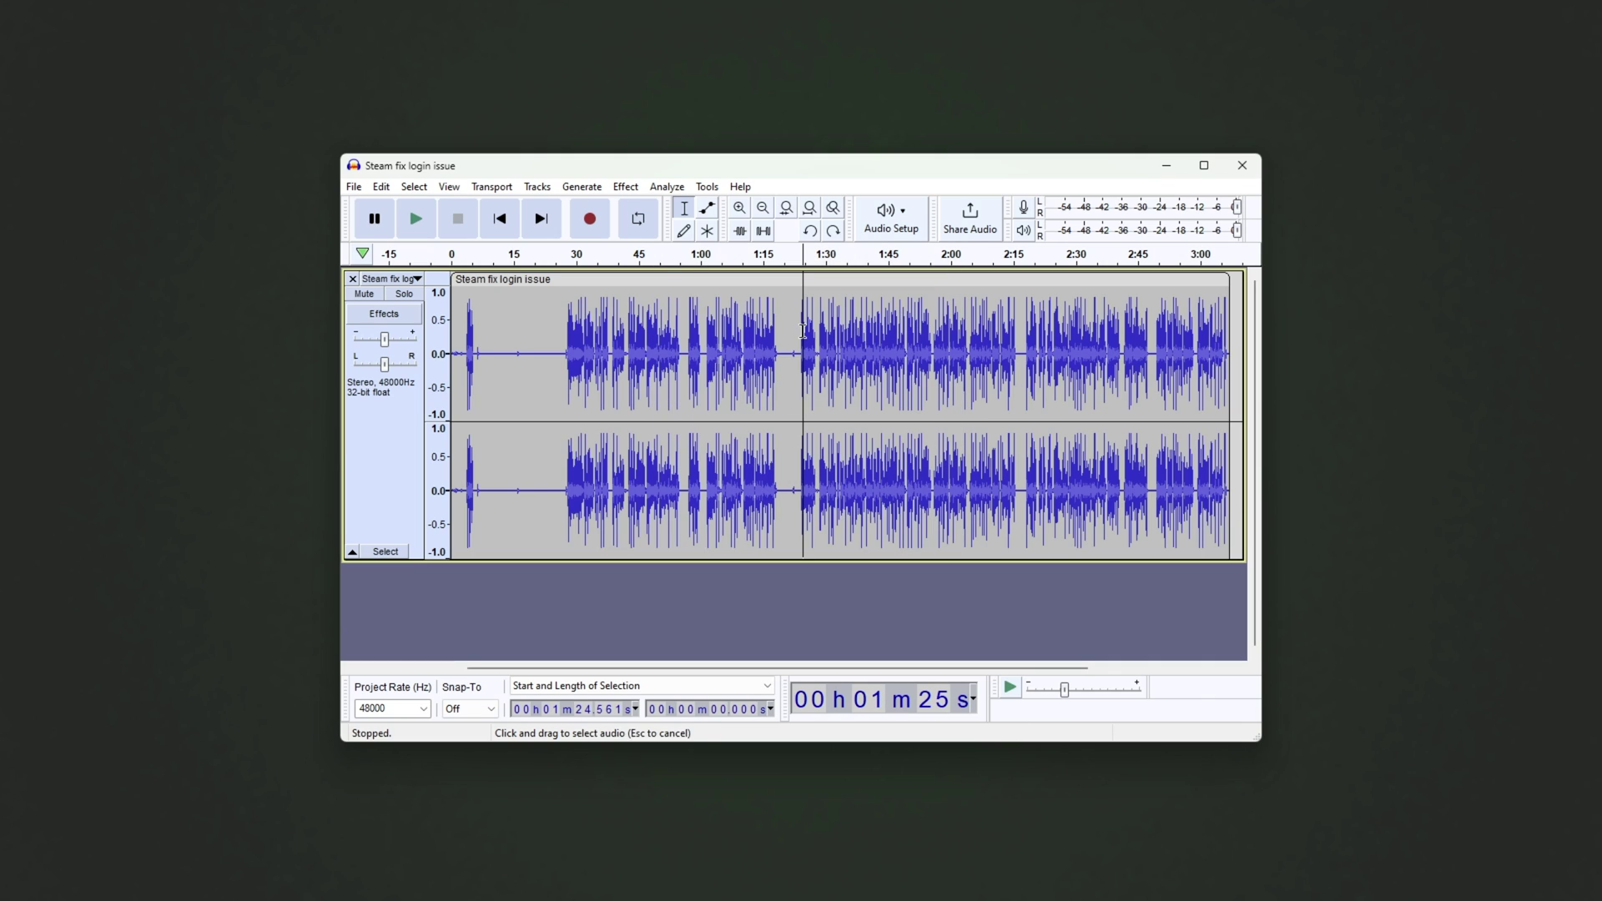
Step: Apply Elgato Noise Removal to 1:10–2:02, play around 1:35, then undo it
left_click(625, 186)
left_click(802, 584)
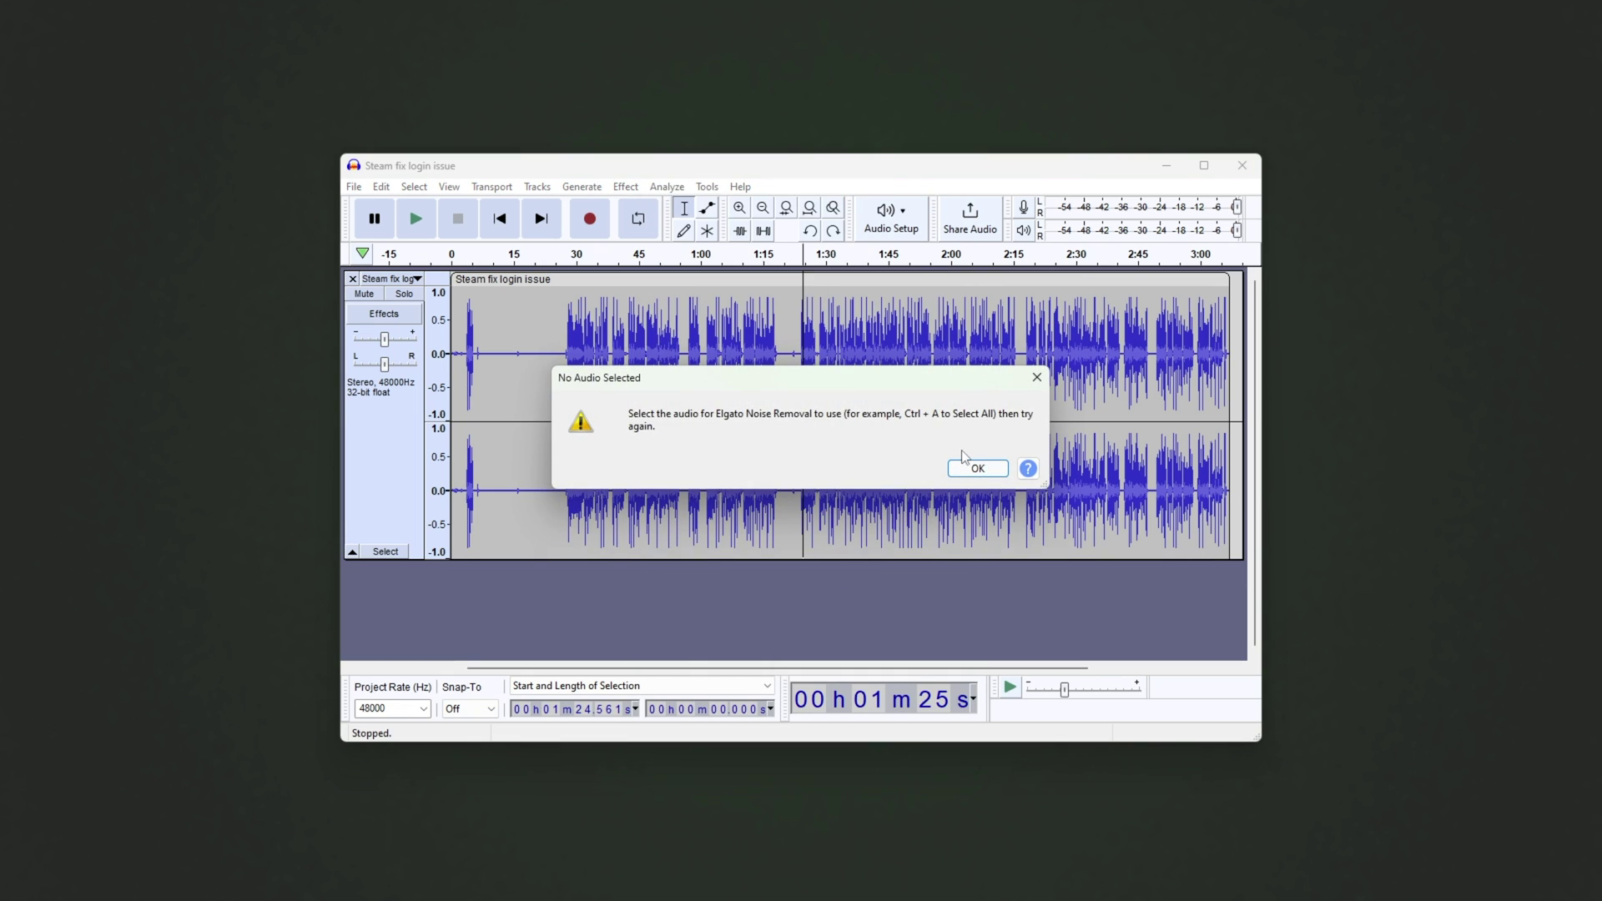
left_click(624, 186)
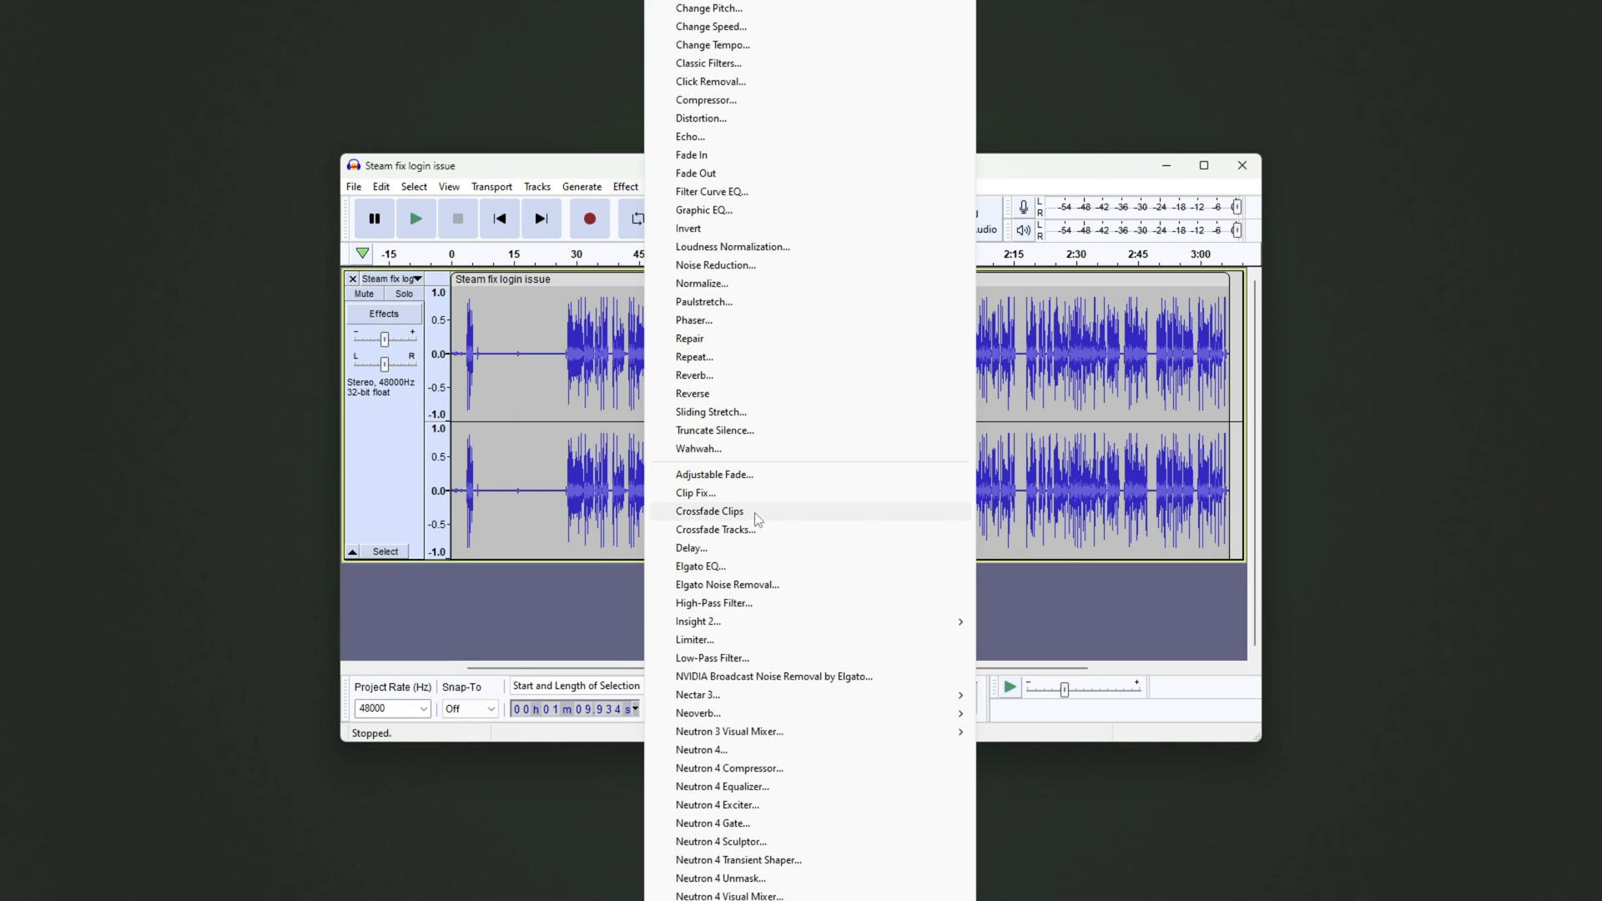
left_click(751, 584)
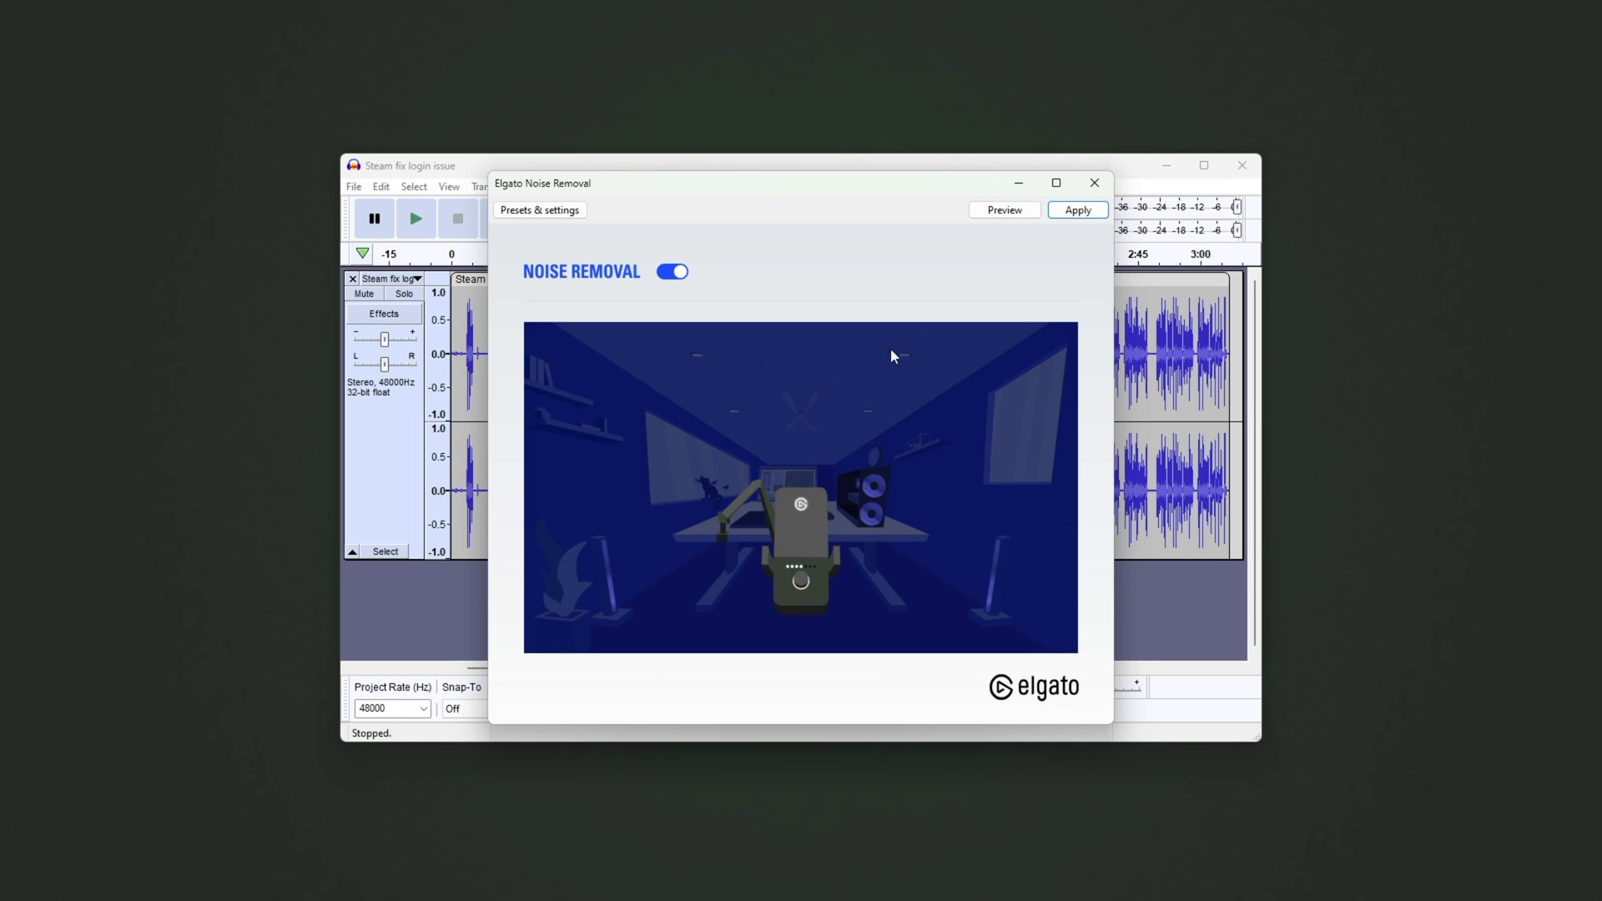
left_click(1078, 210)
left_click(847, 380)
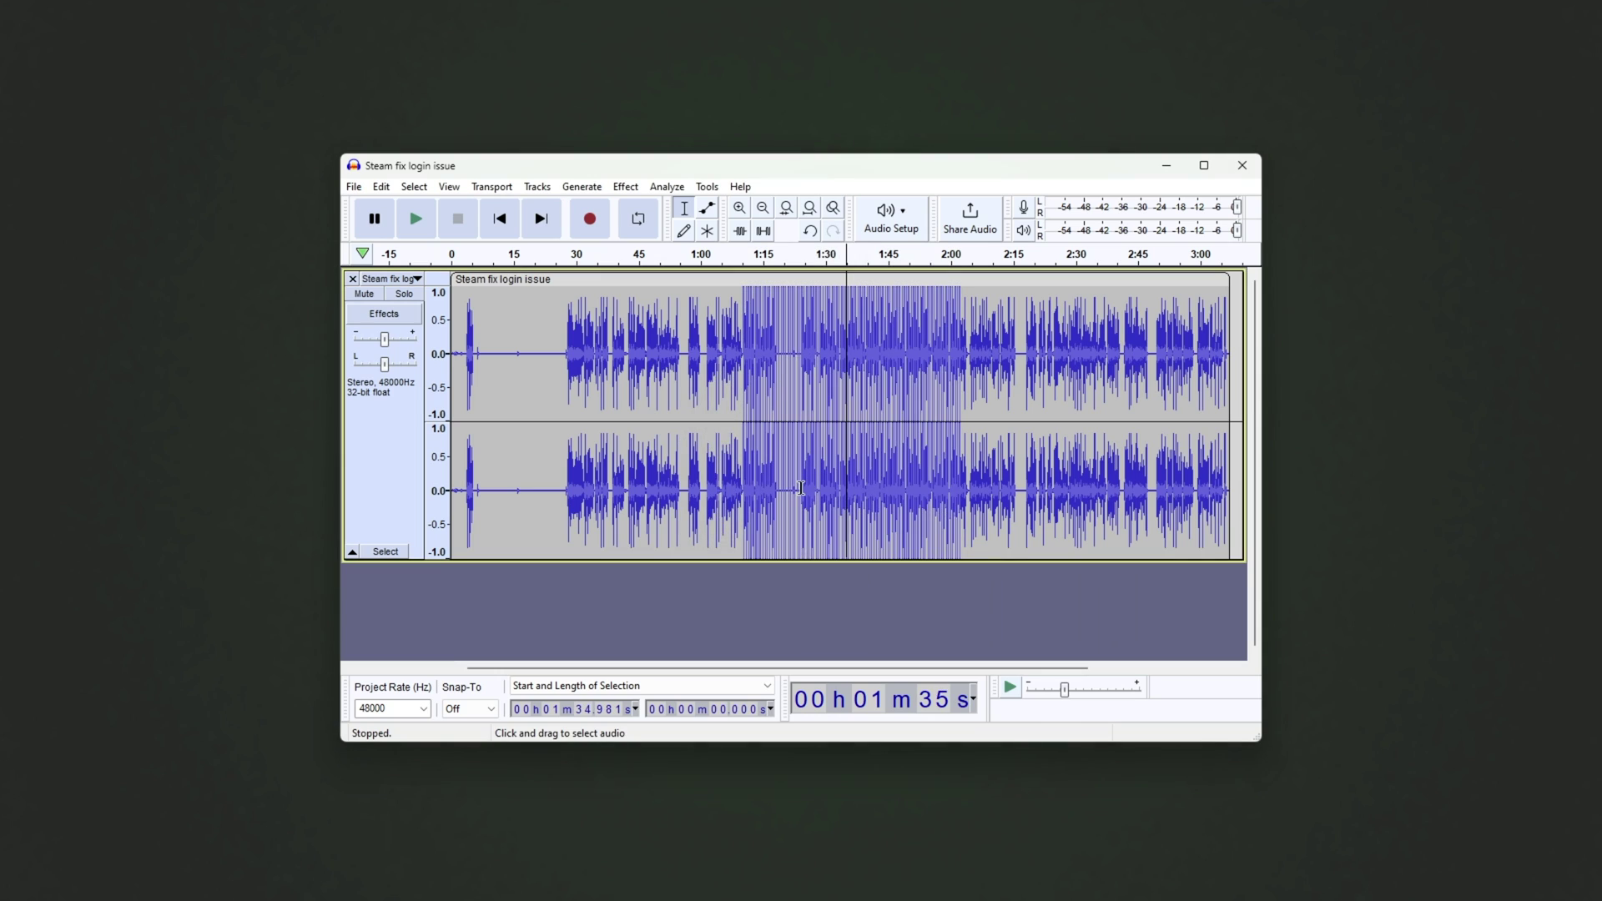
key("ctrl+z")
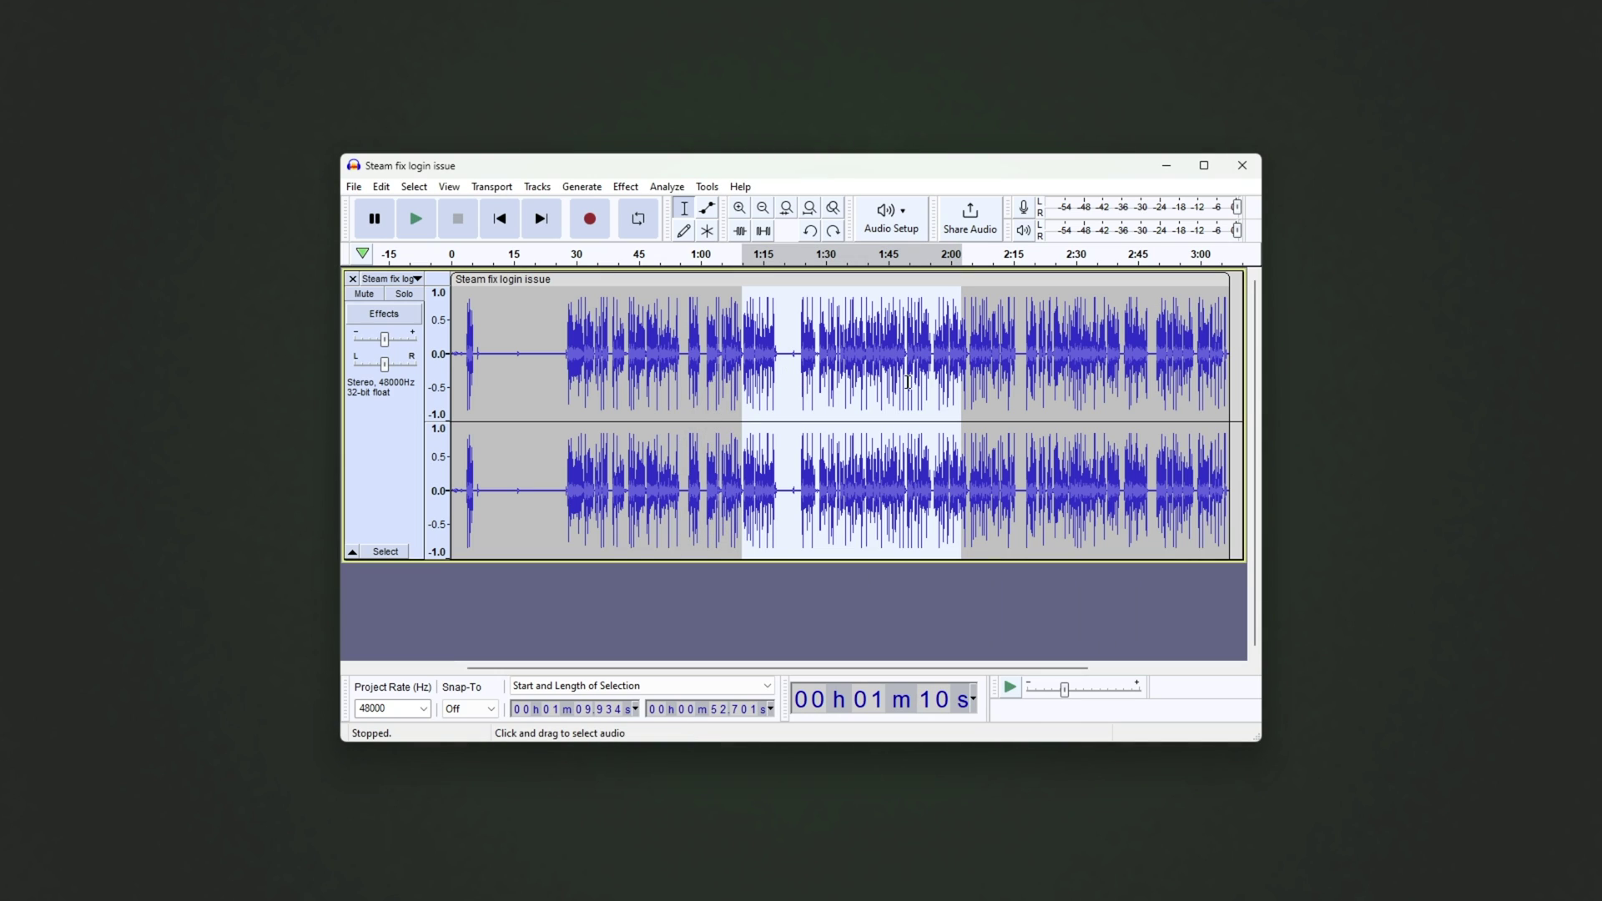
left_click(805, 365)
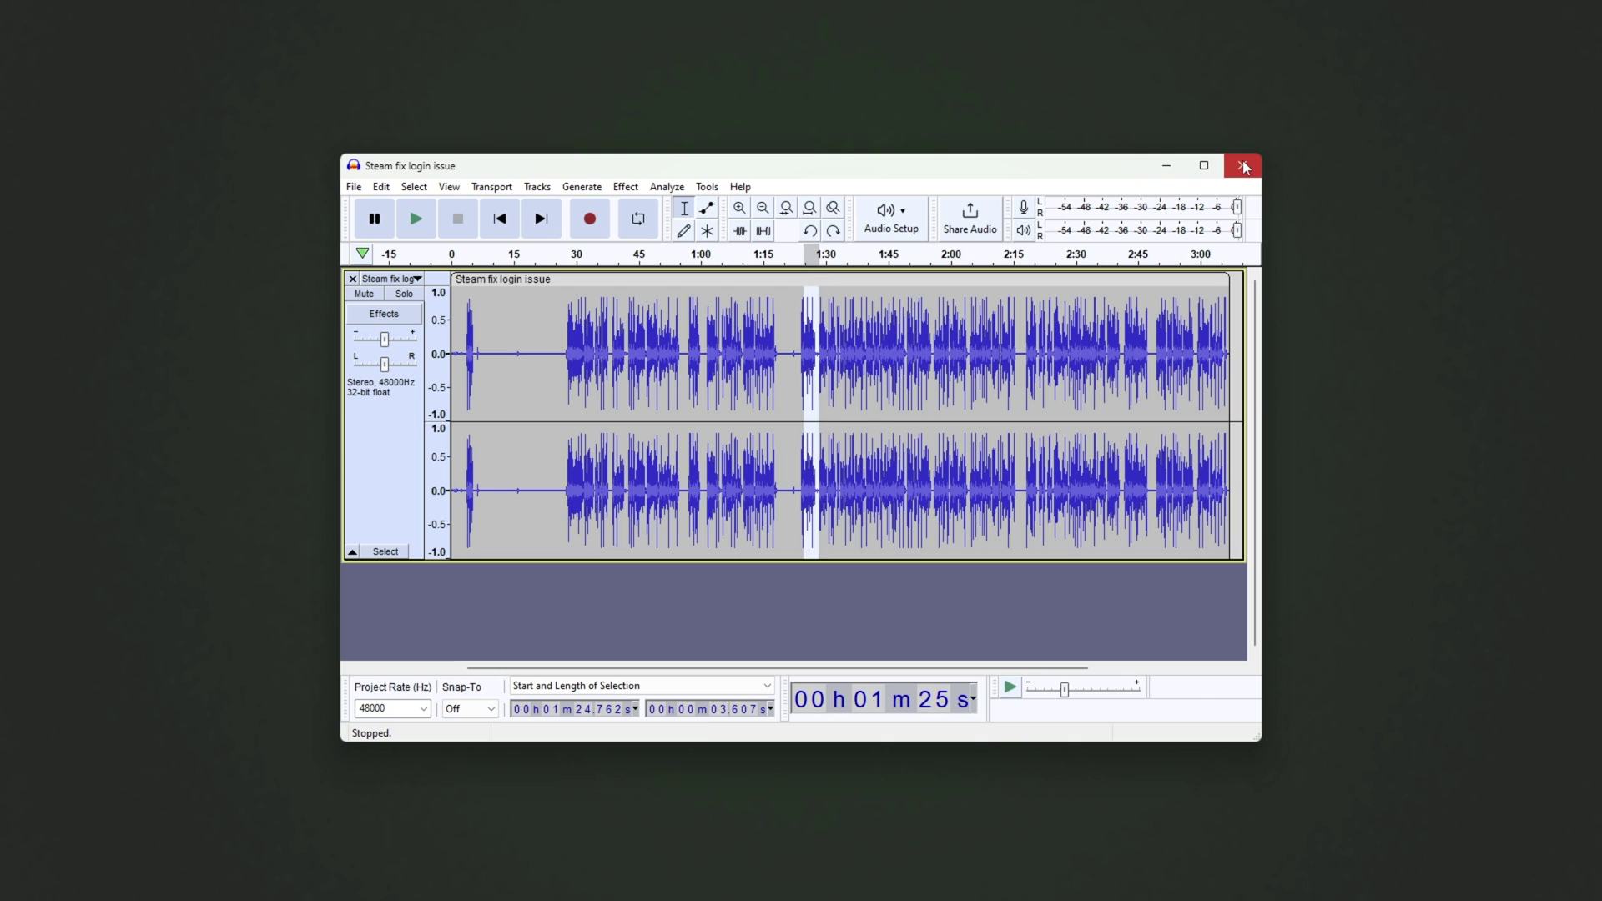